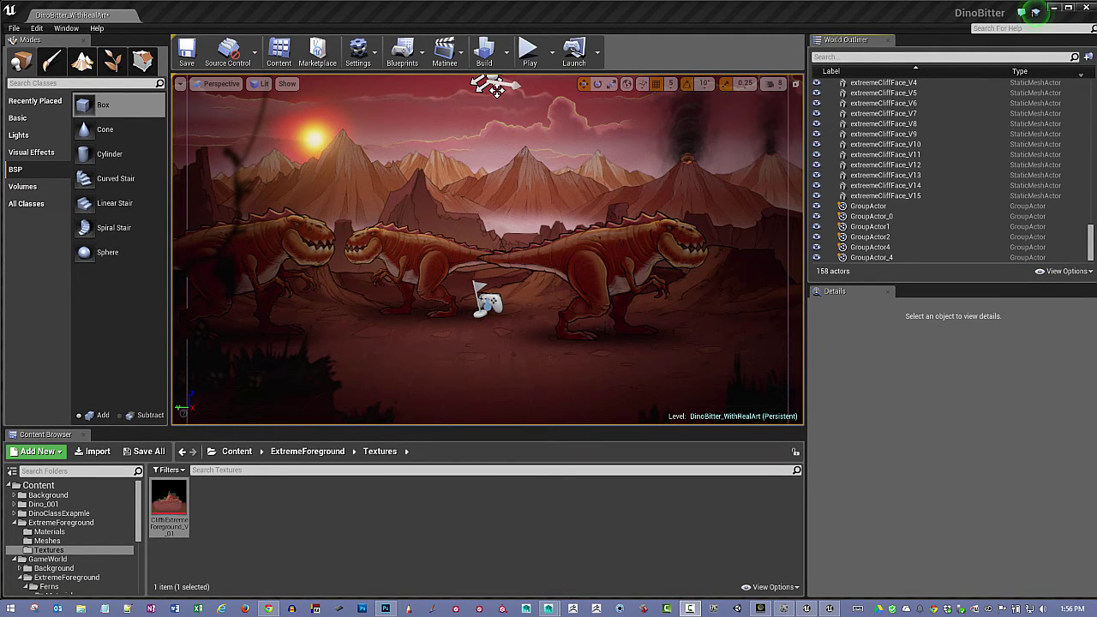
- Play-test the level in the viewport to examine the default camera view, and stop the simulation
click(611, 341)
click(528, 51)
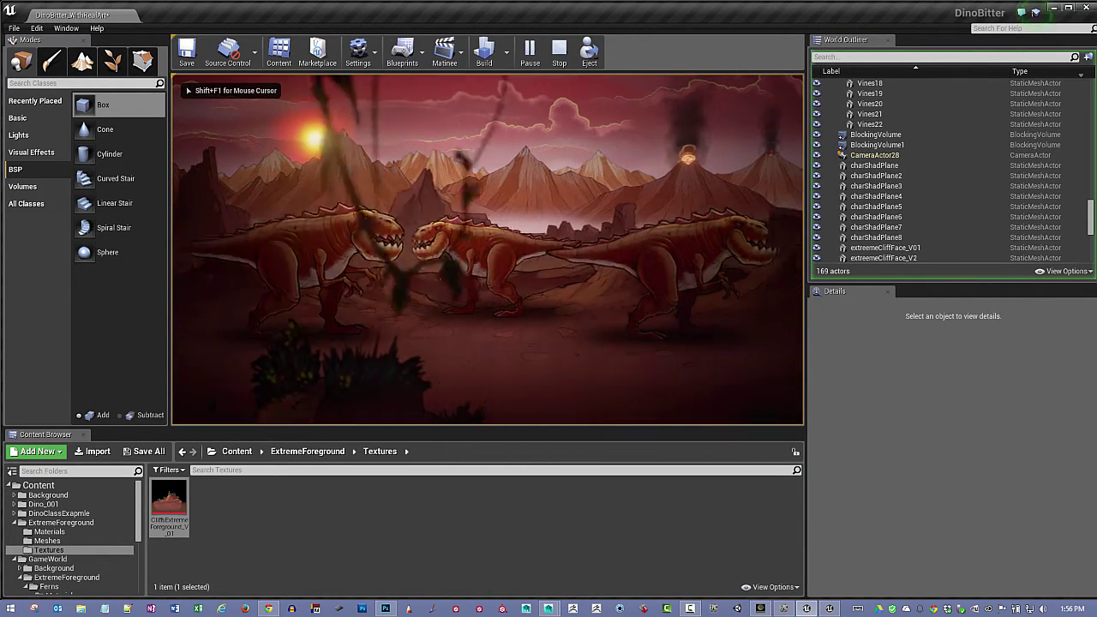
key(Escape)
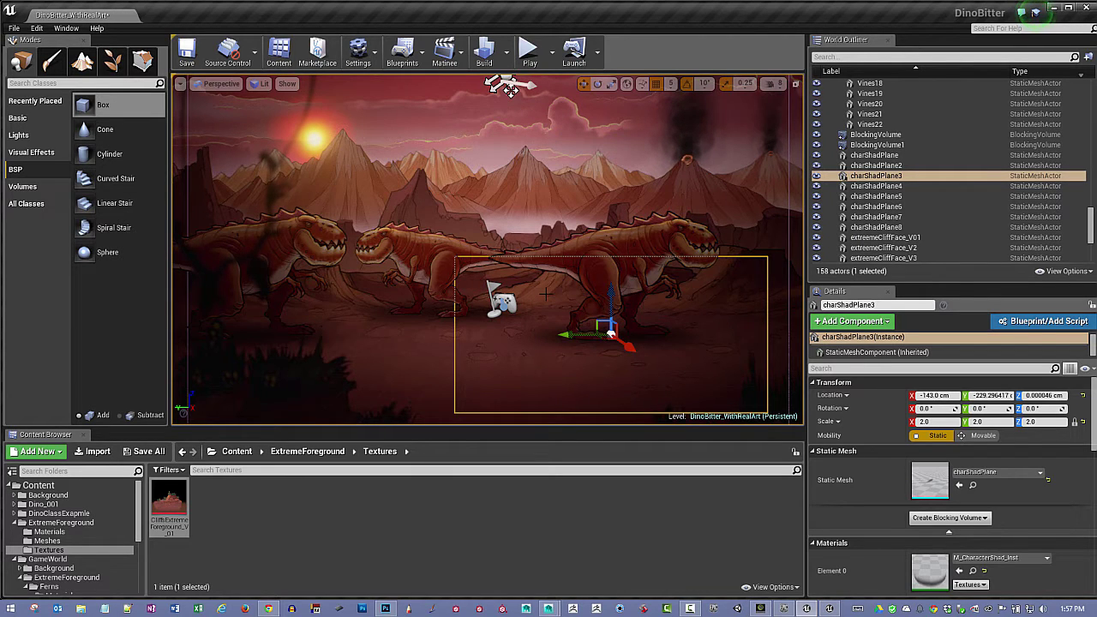
- Add a new Matinee to the level and enlarge its editor window for more room in the curve and track areas
click(463, 57)
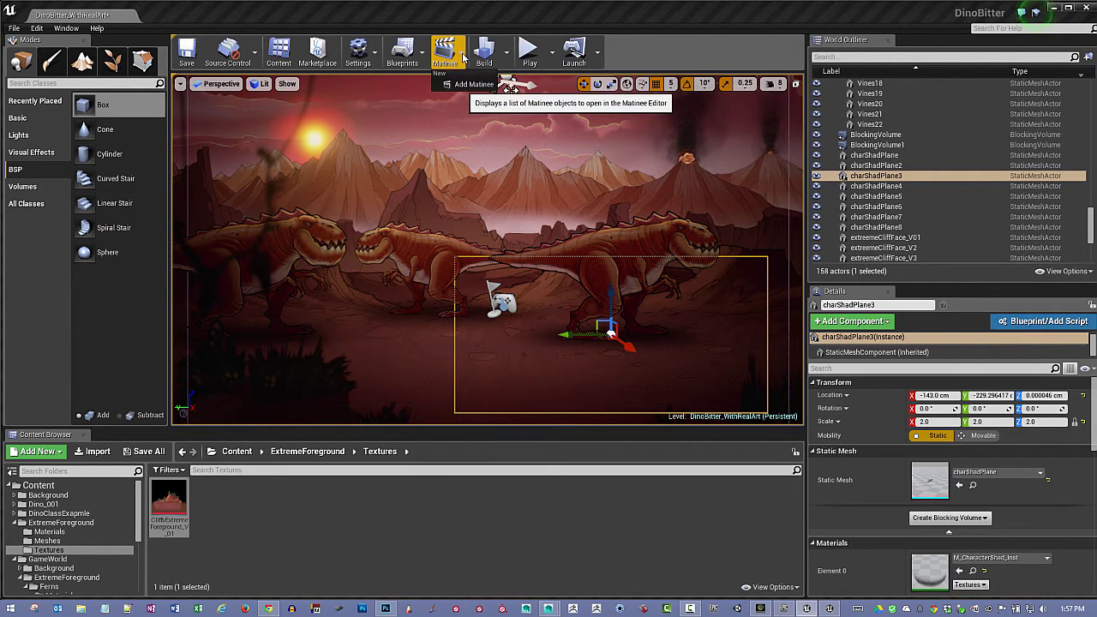
click(463, 86)
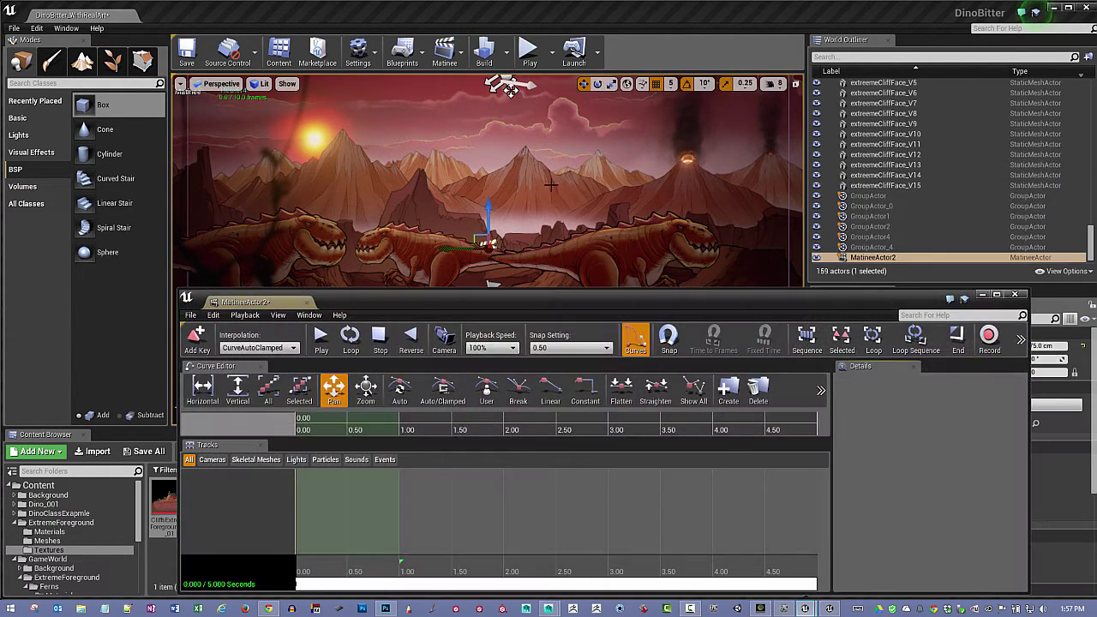
drag(525, 301, 546, 124)
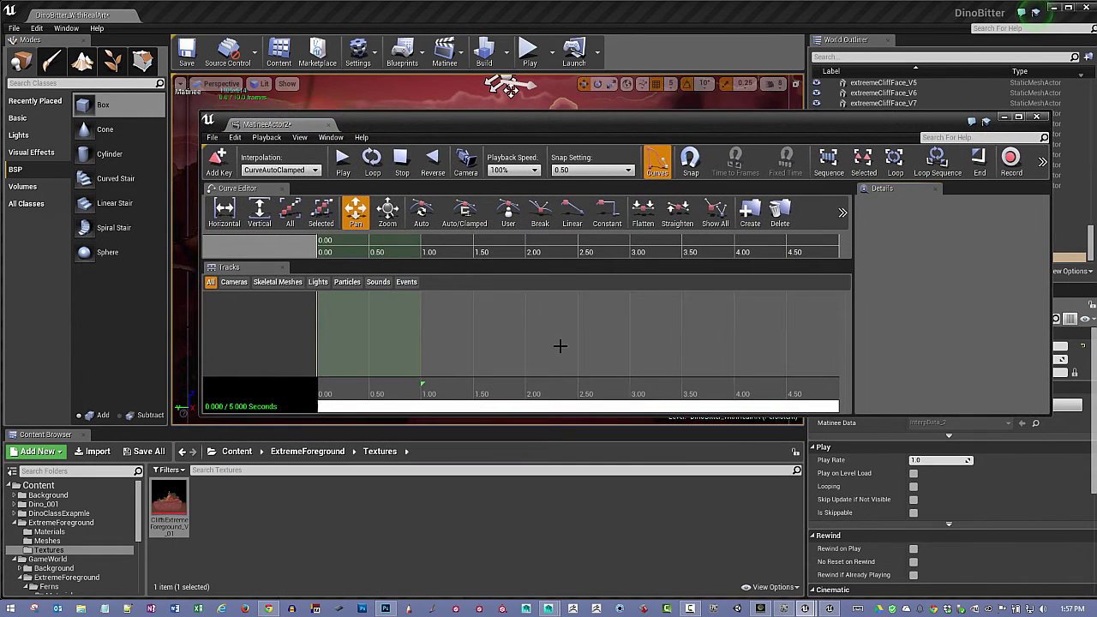
drag(560, 415, 561, 540)
drag(558, 301, 562, 327)
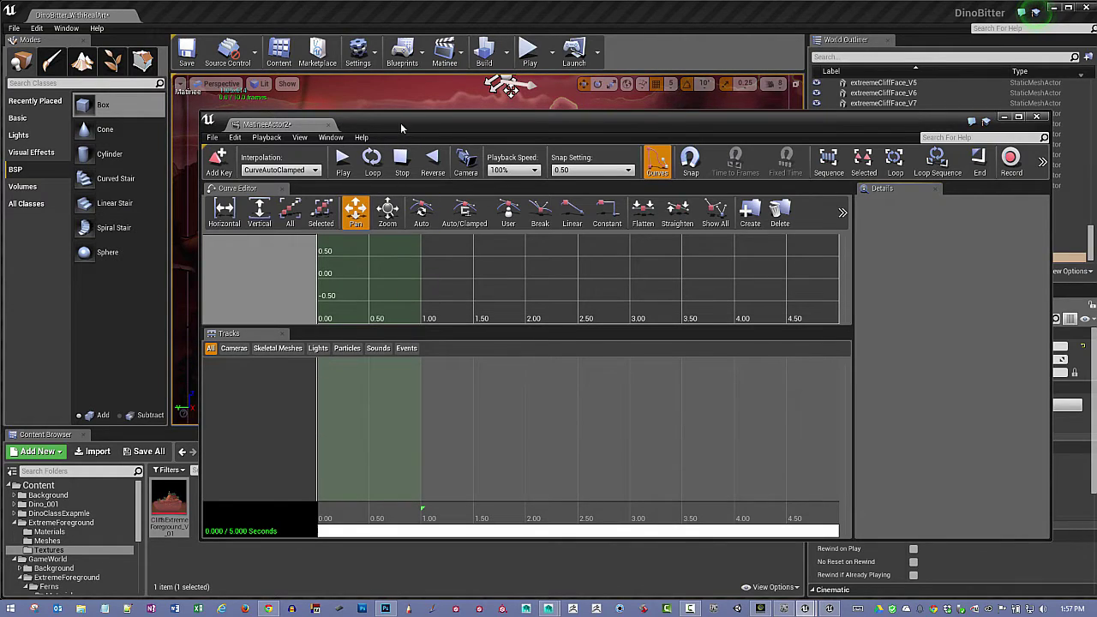
drag(400, 123, 409, 348)
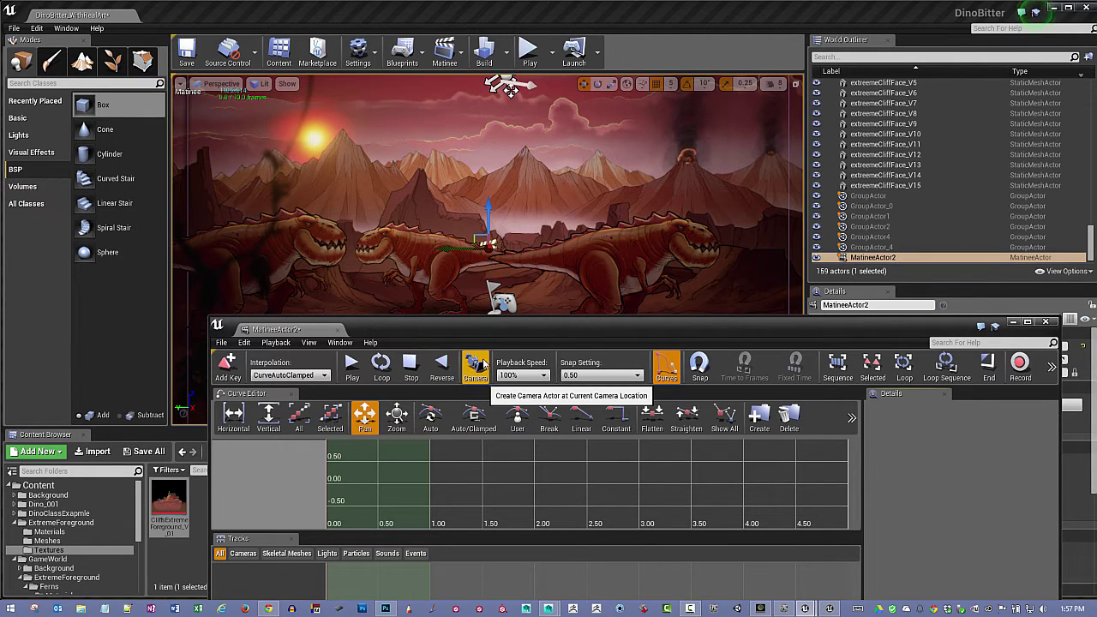
drag(549, 332, 566, 212)
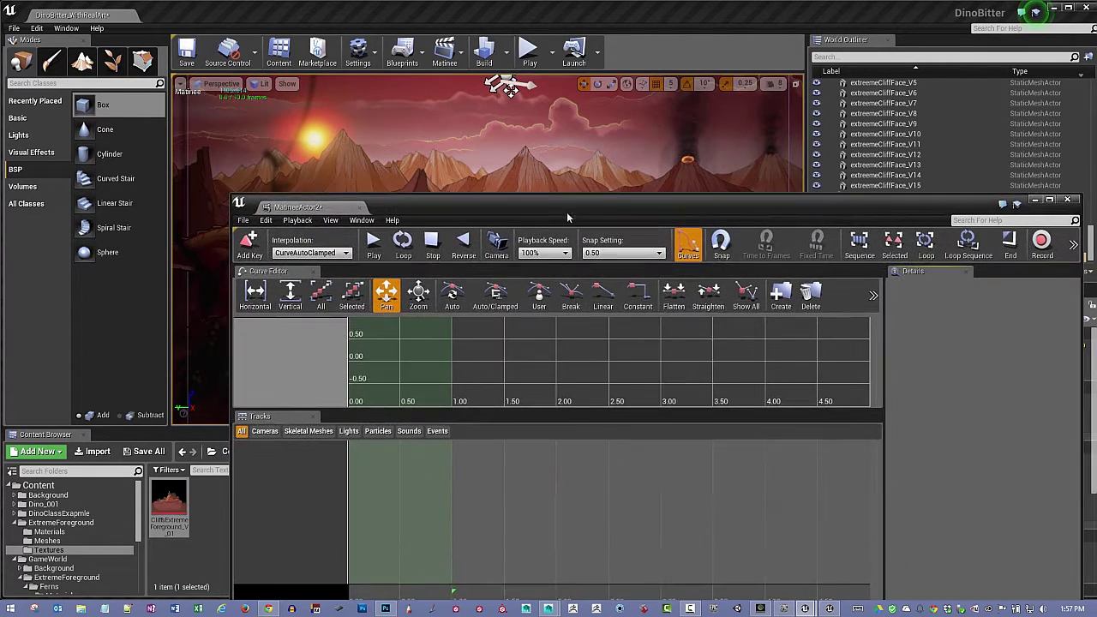
- Create a camera actor at the current view with a new camera group named MainCamMove
click(497, 244)
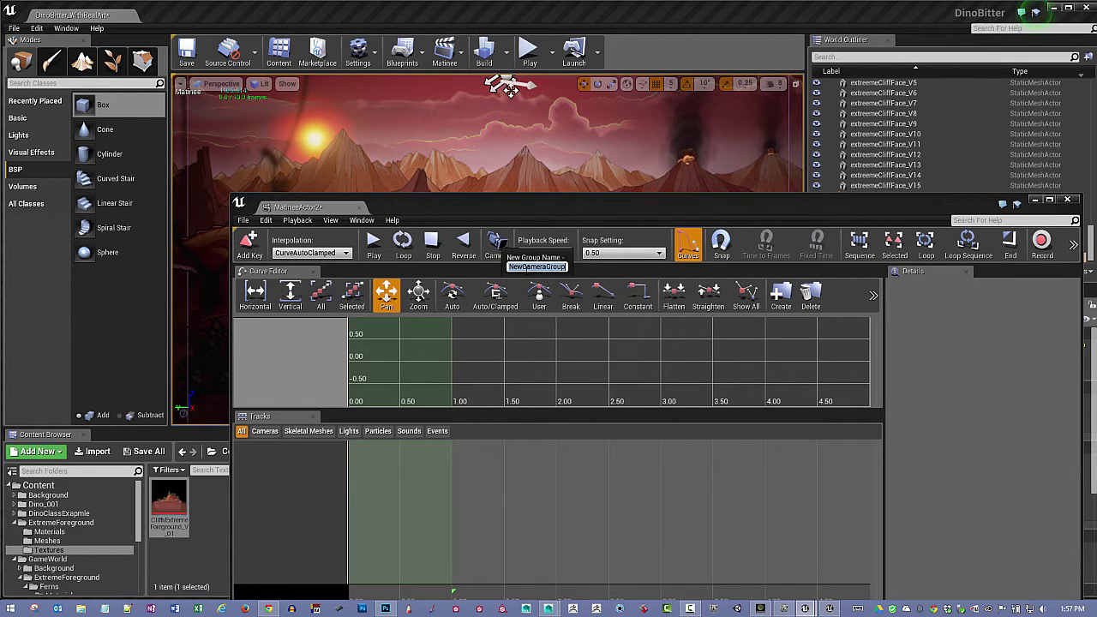
text(M)
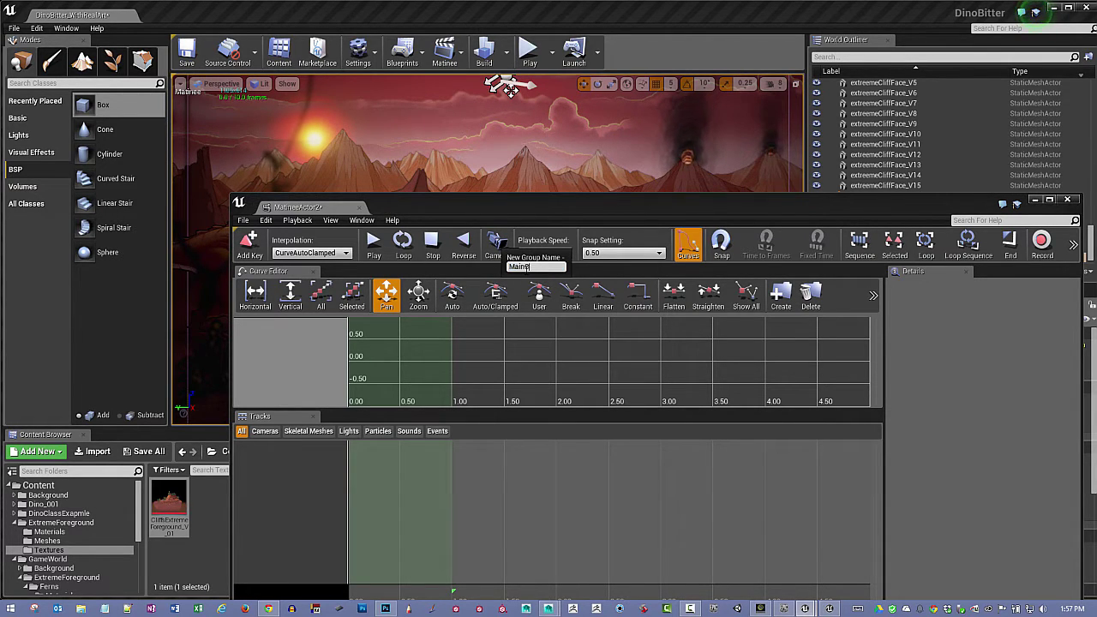
text(ainCamMove)
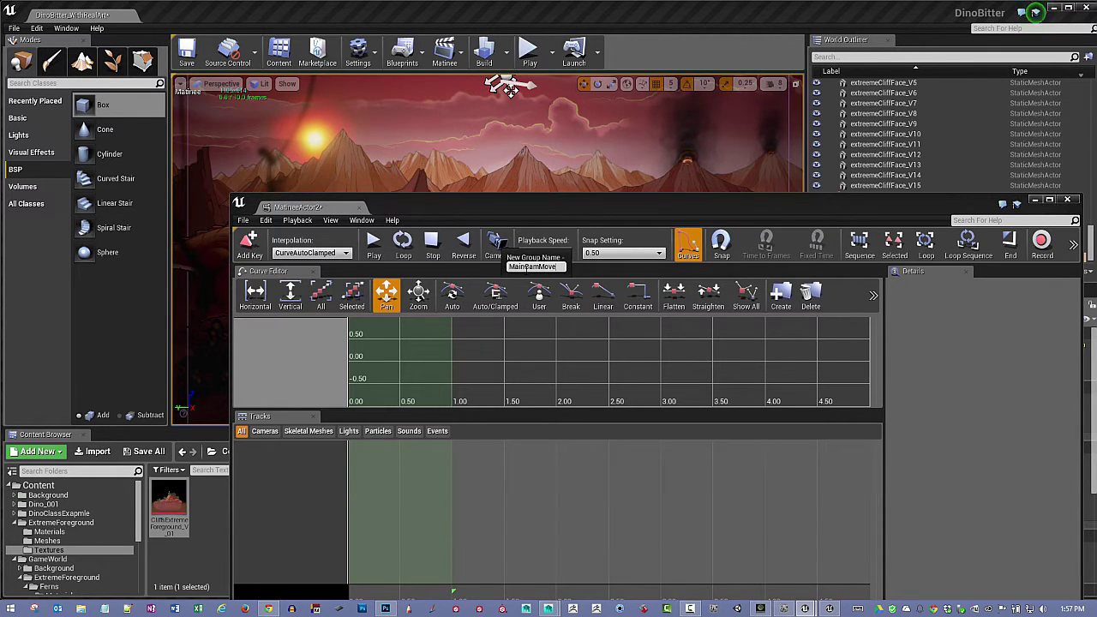
key(Return)
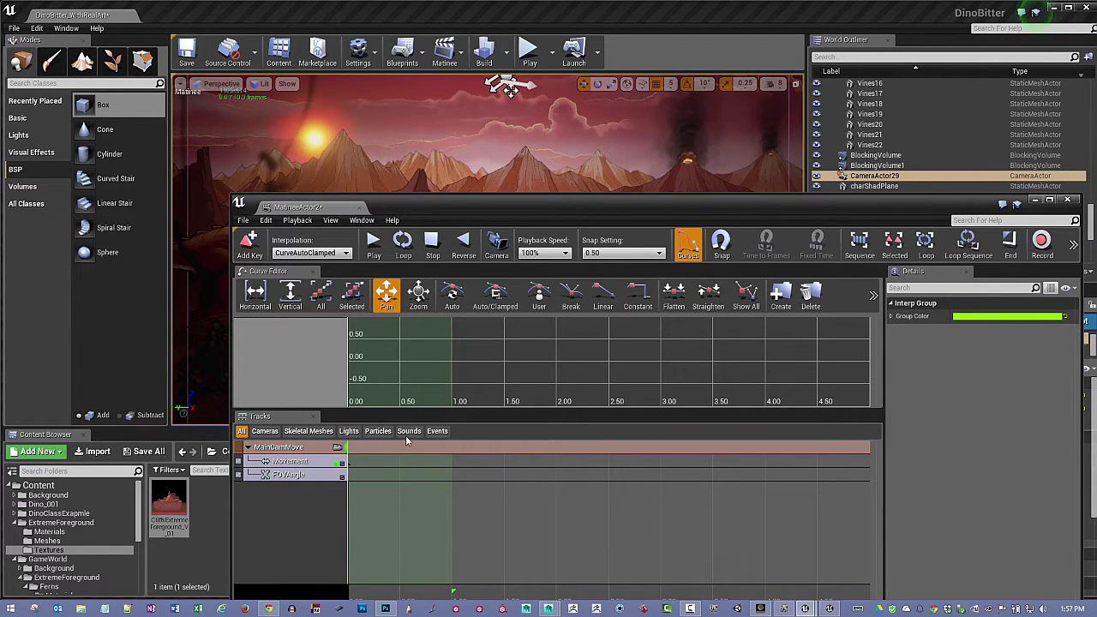
- Extend the Matinee sequence to about 15 seconds and stretch the loop section's end to match
drag(439, 212, 579, 147)
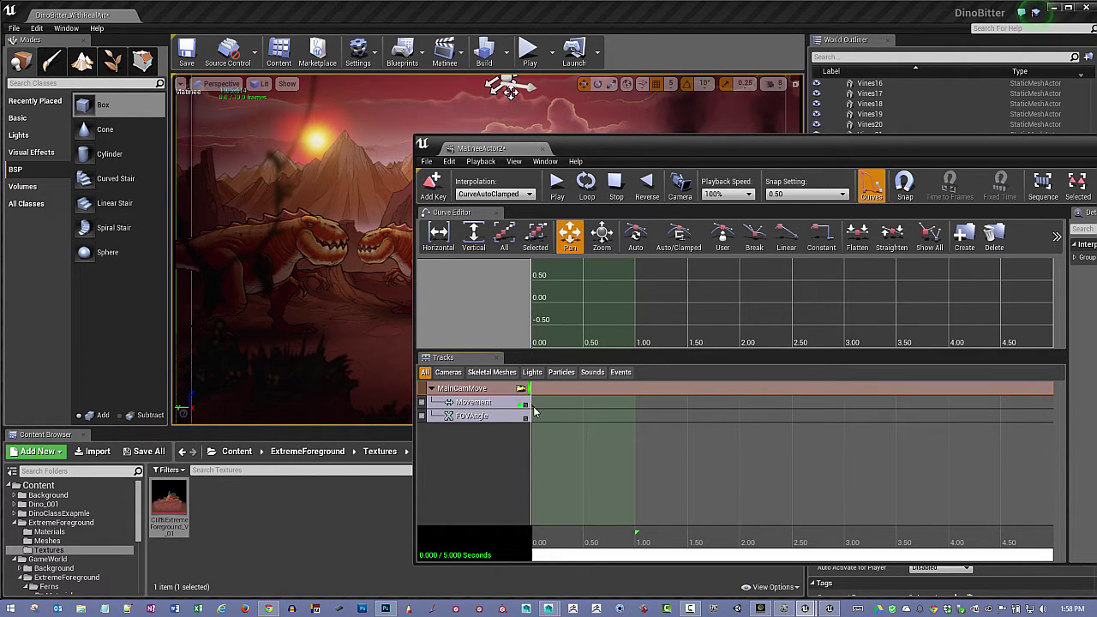
click(531, 405)
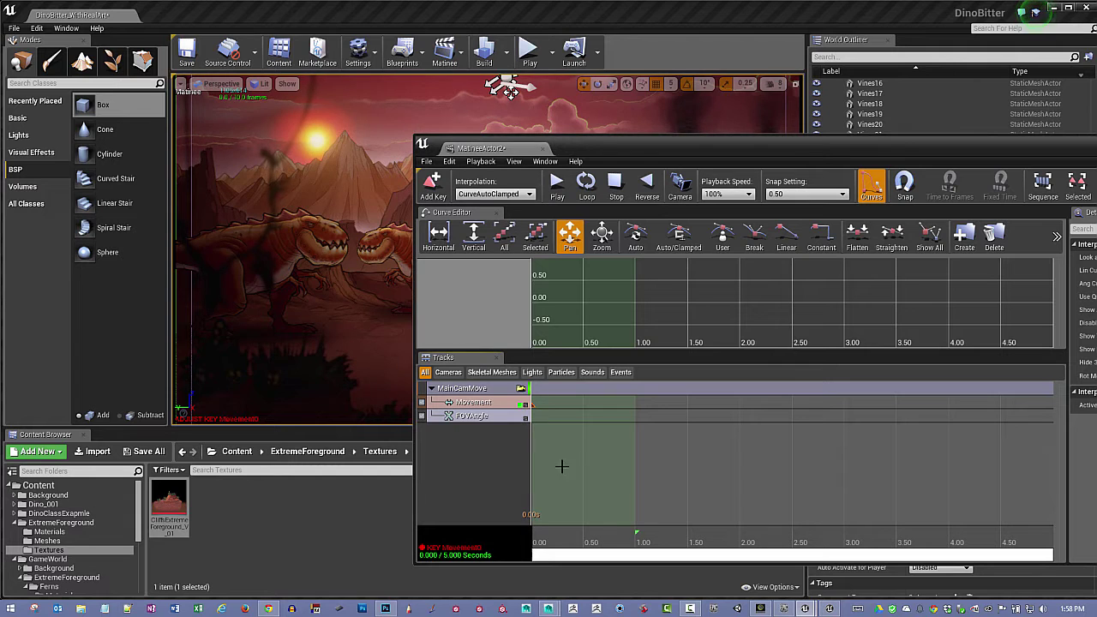
scroll(569, 468, down, 4)
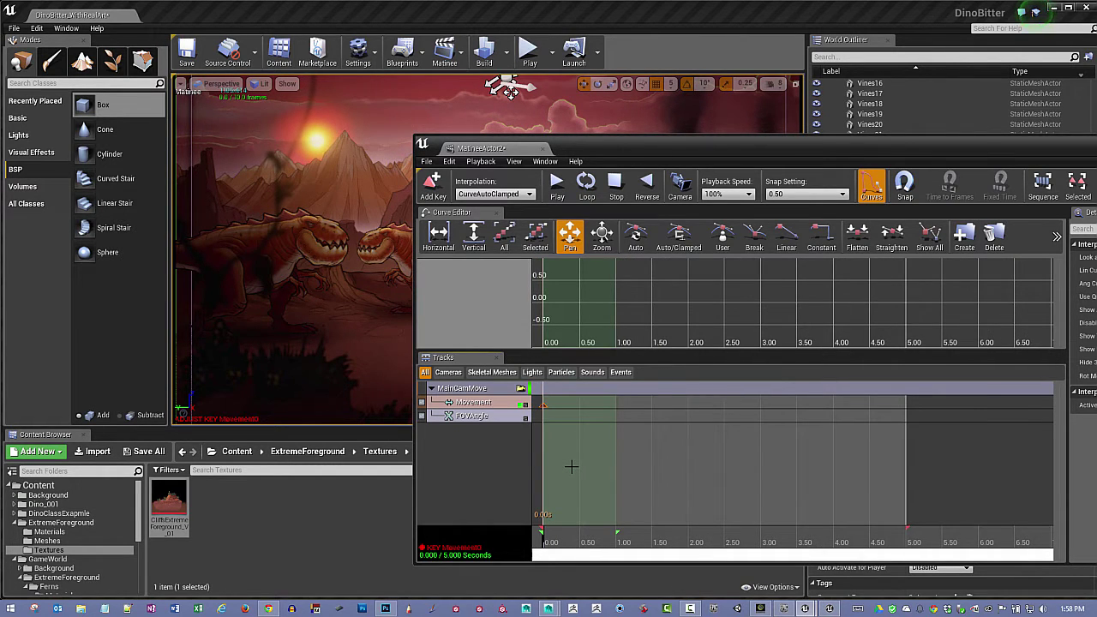
scroll(571, 466, down, 3)
scroll(571, 467, up, 1)
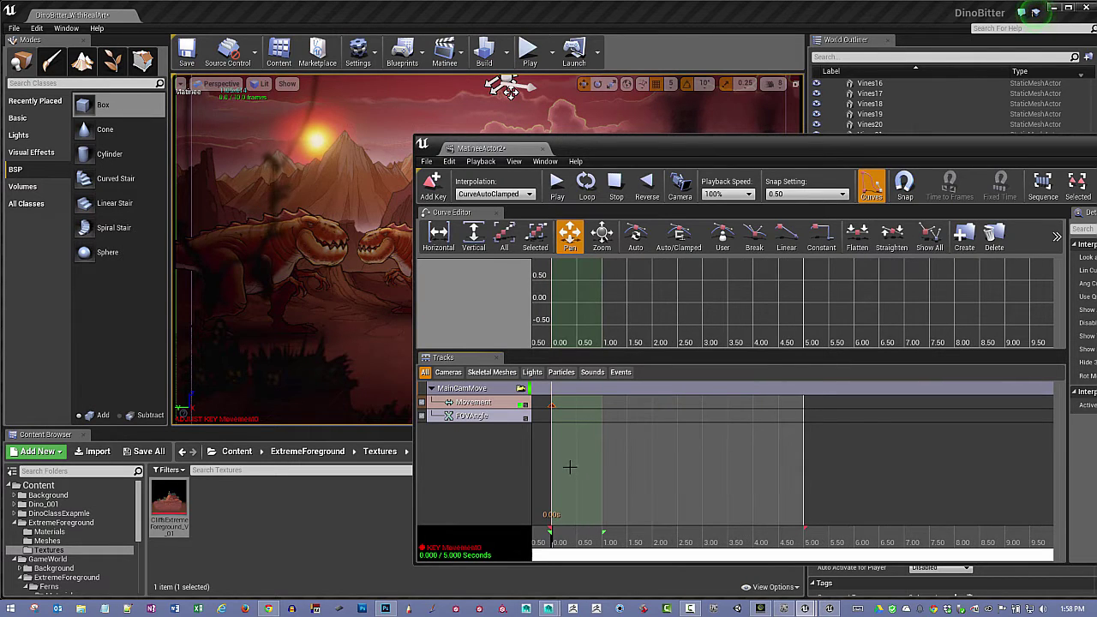
scroll(569, 468, down, 2)
scroll(569, 468, down, 1)
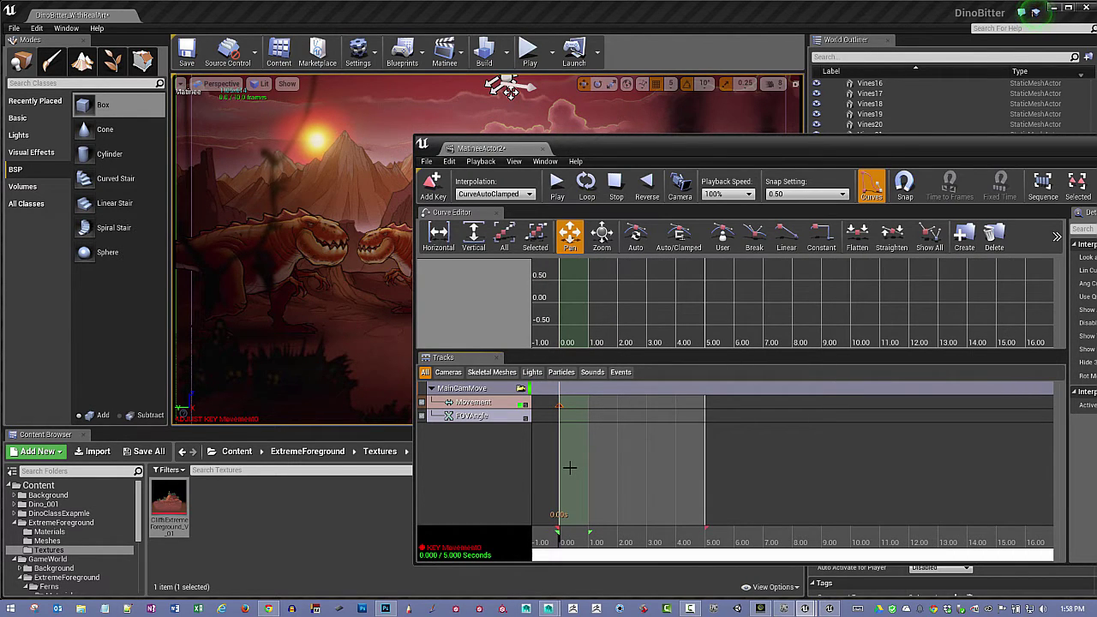
click(708, 532)
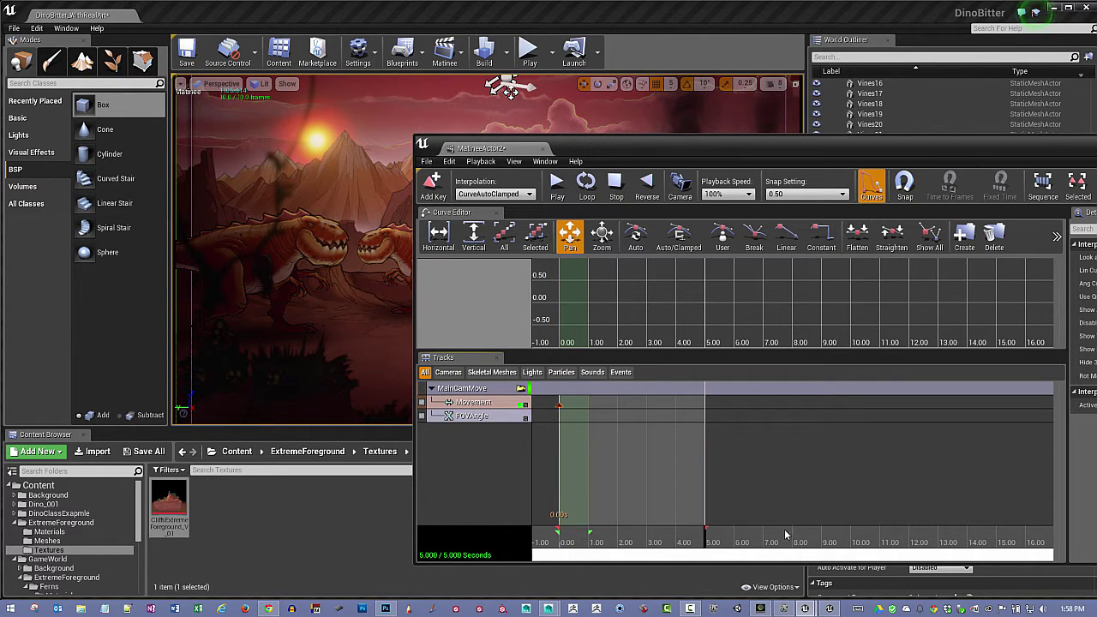
mouse_move(705, 529)
mouse_down()
mouse_move(955, 536)
mouse_move(997, 550)
mouse_up()
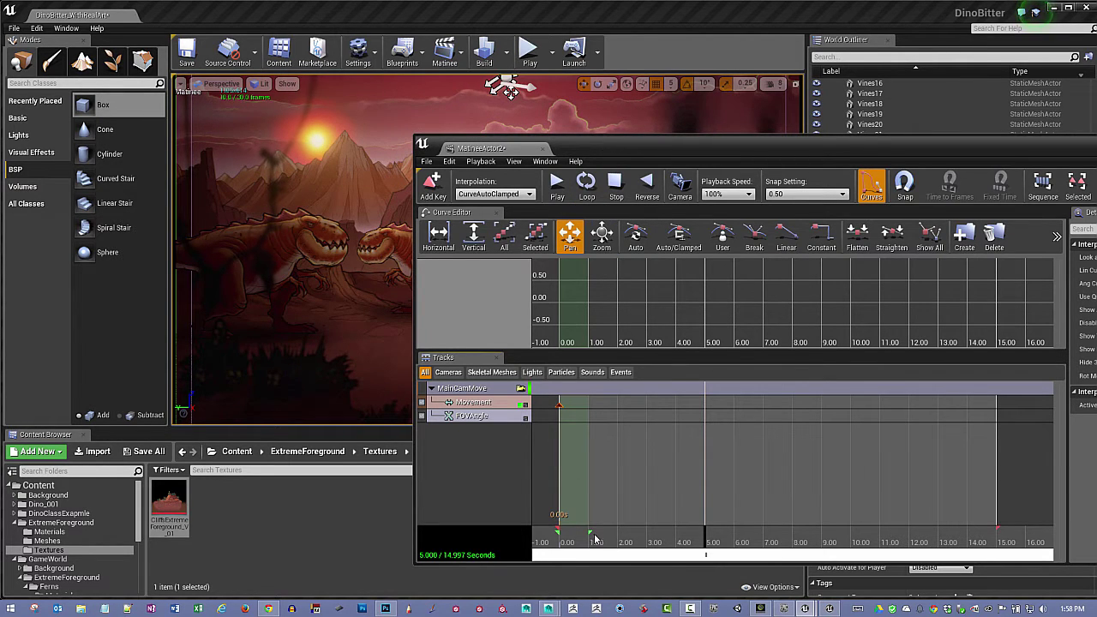
drag(589, 530, 1024, 545)
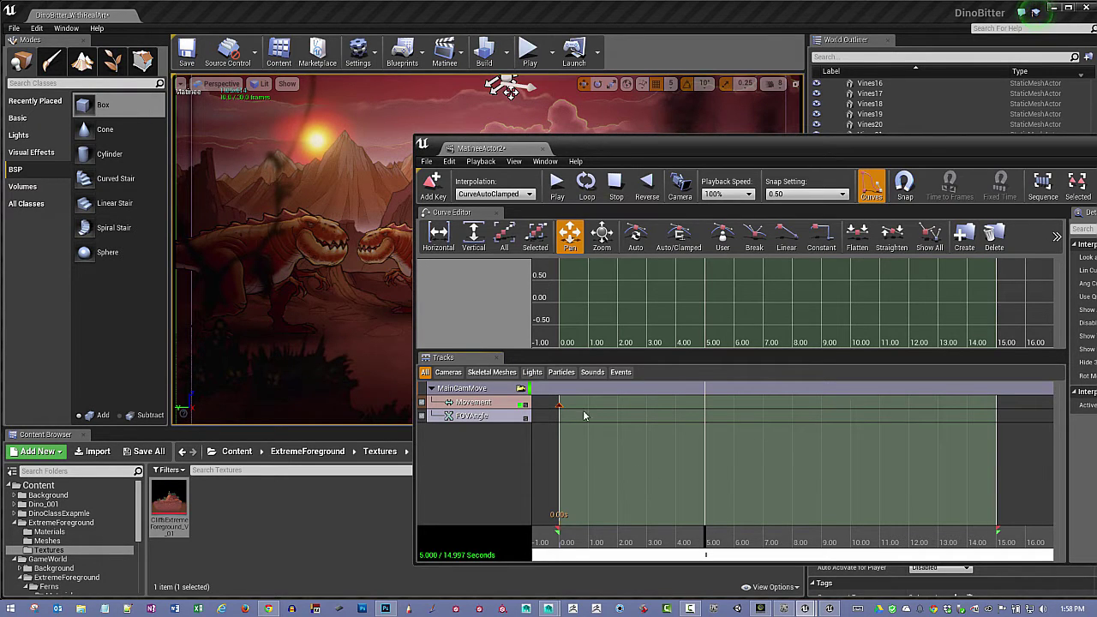
- Move the initial Movement key to the middle of the sequence and set its time to 7.5 seconds
click(558, 404)
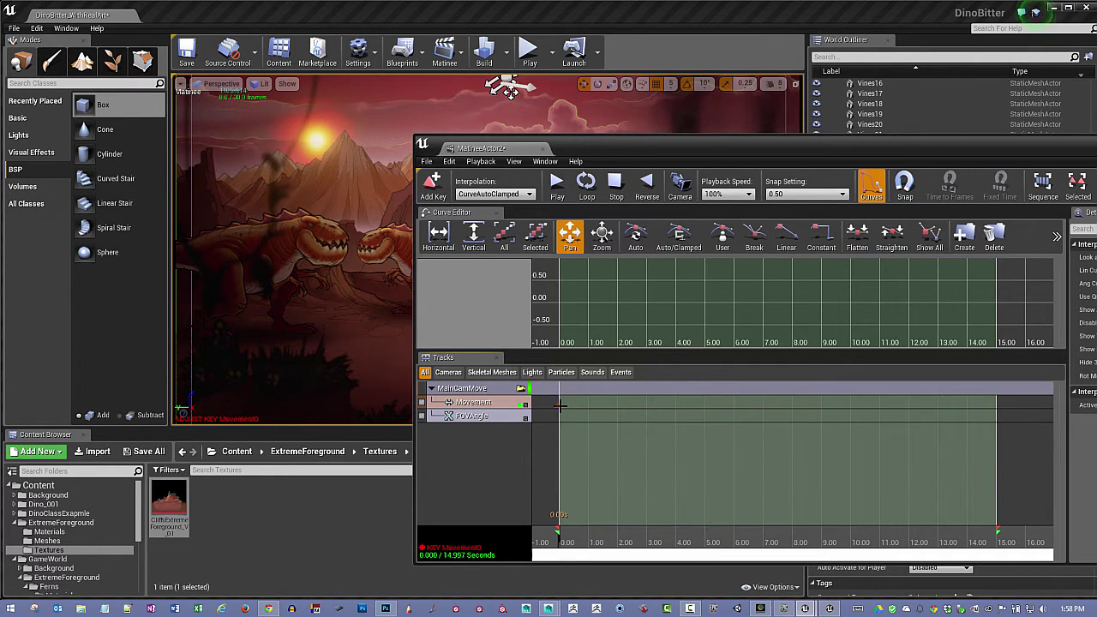
drag(558, 407, 779, 434)
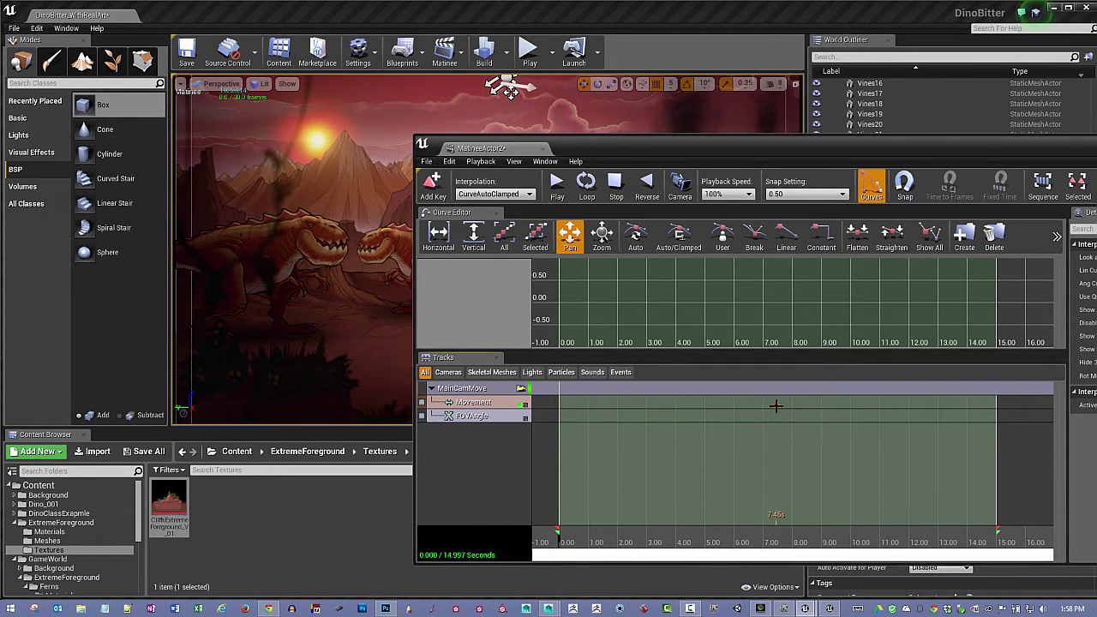
right_click(776, 405)
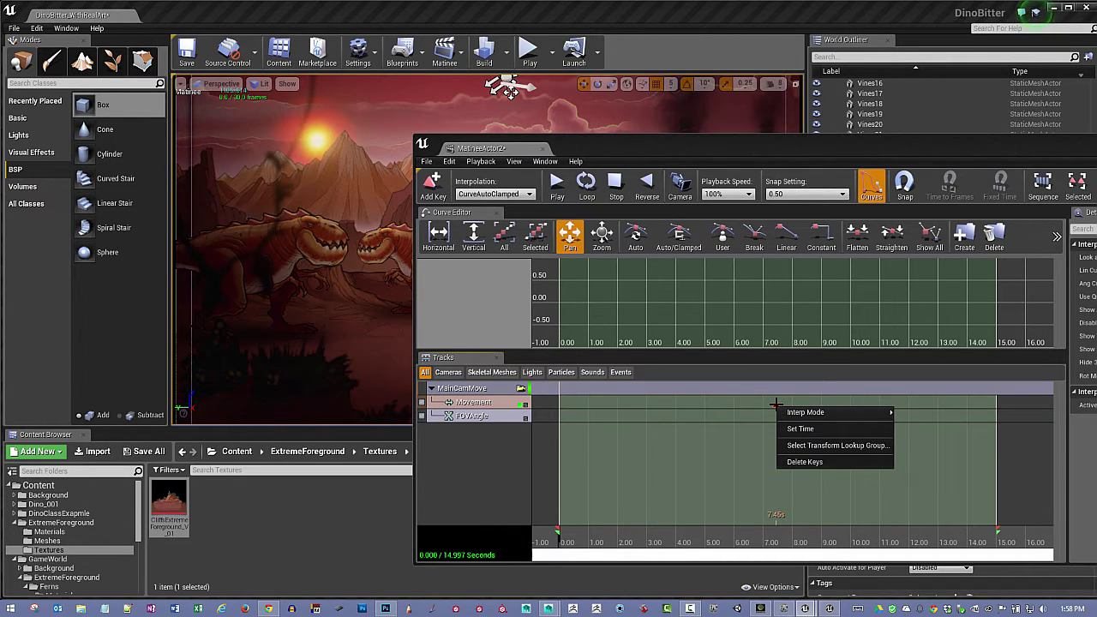
click(801, 429)
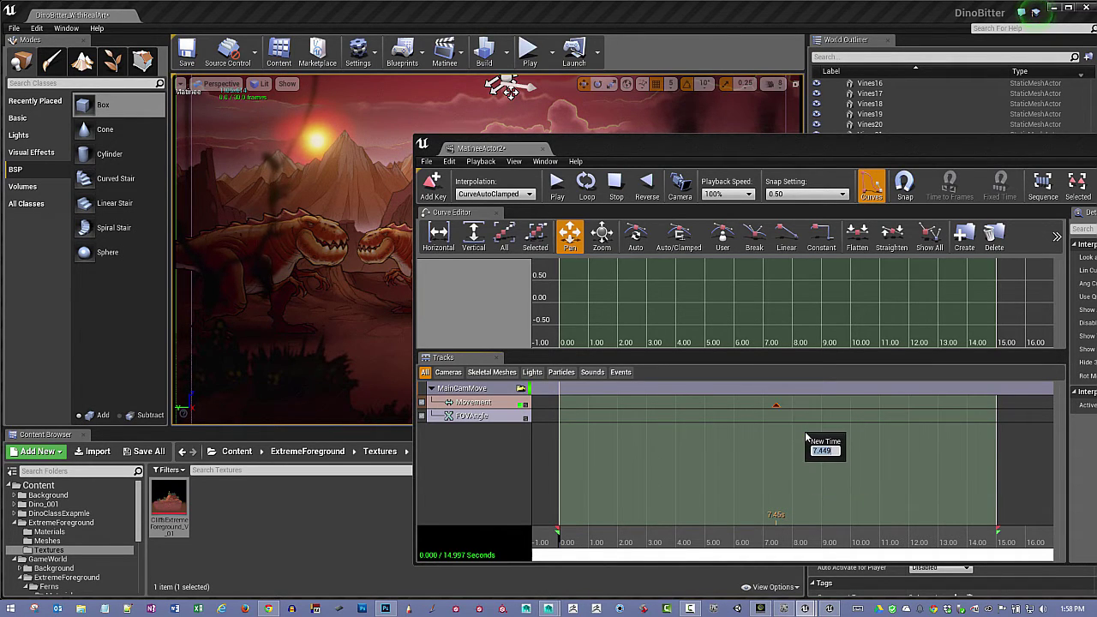
text(4)
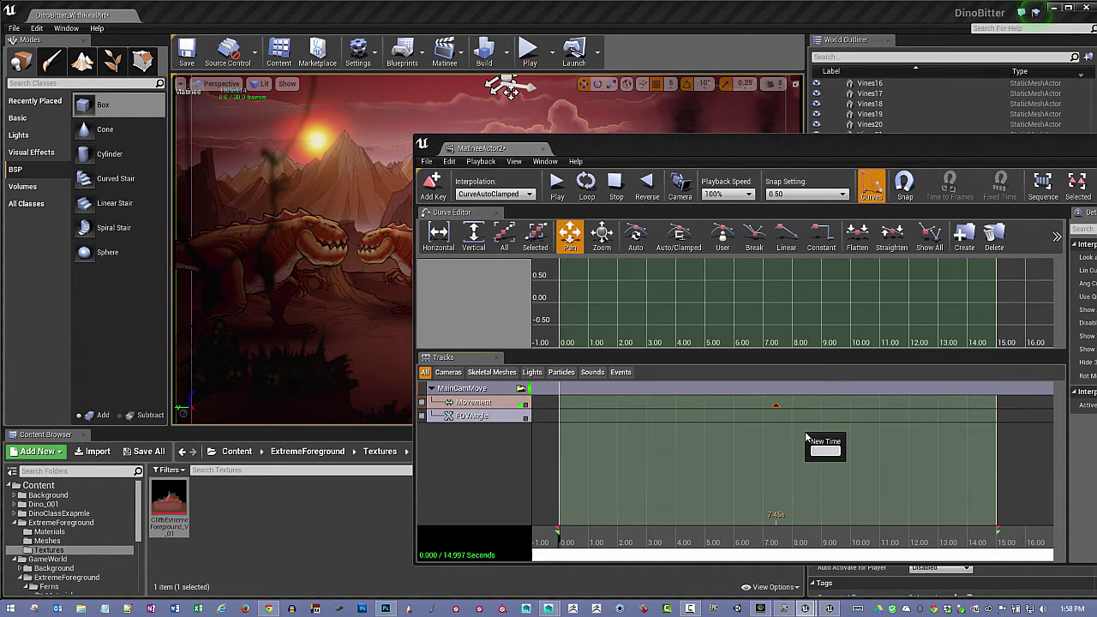
text(.5)
key(Return)
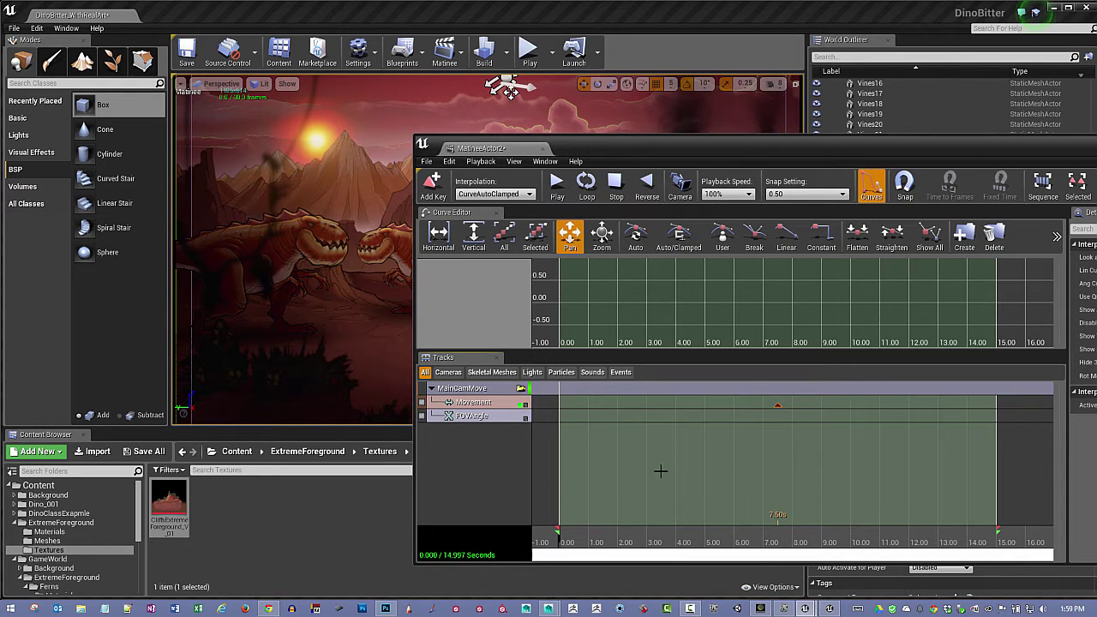
- With the timeline at 0 seconds, reposition the MainCamMove camera to frame the dinosaur at the level's left end
drag(762, 544, 544, 538)
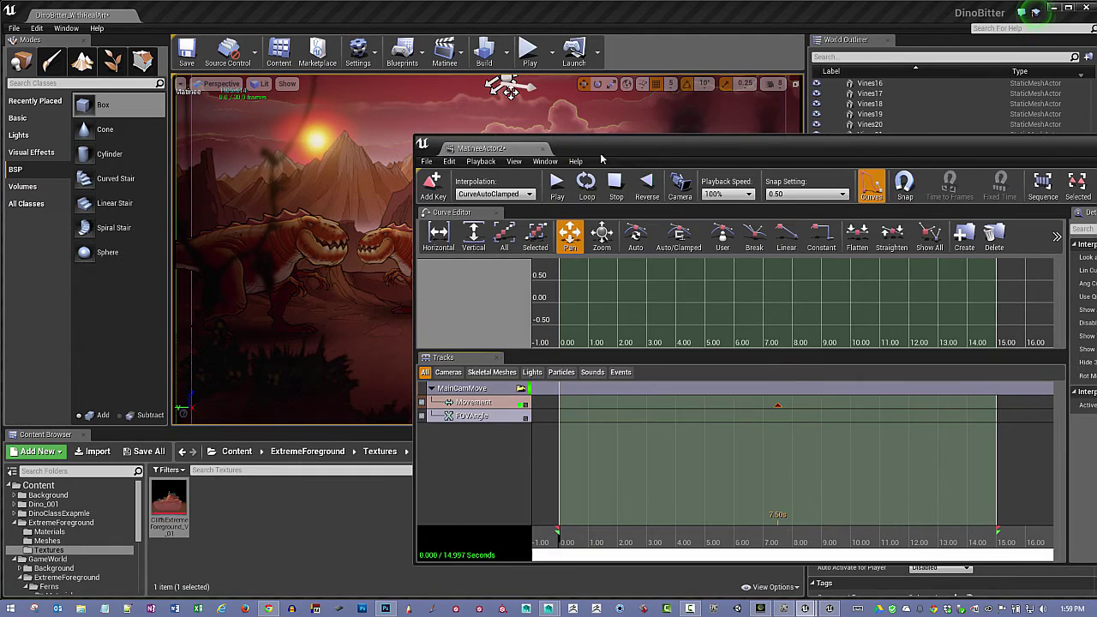
drag(568, 160, 700, 171)
scroll(509, 90, up, 10)
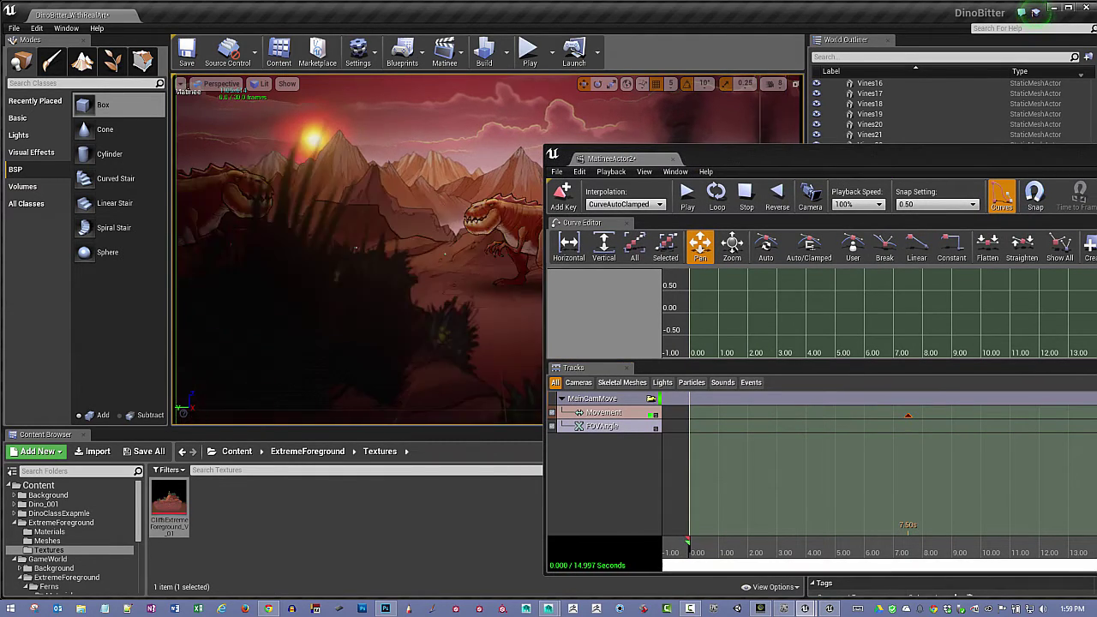
scroll(360, 249, down, 10)
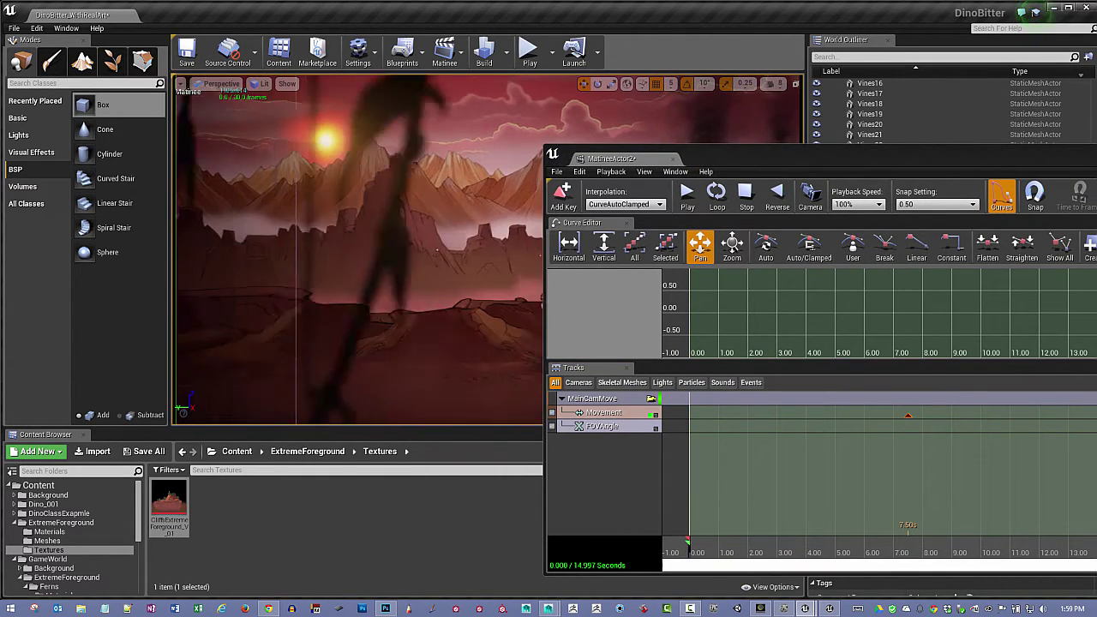
middle_drag(385, 257, 317, 227)
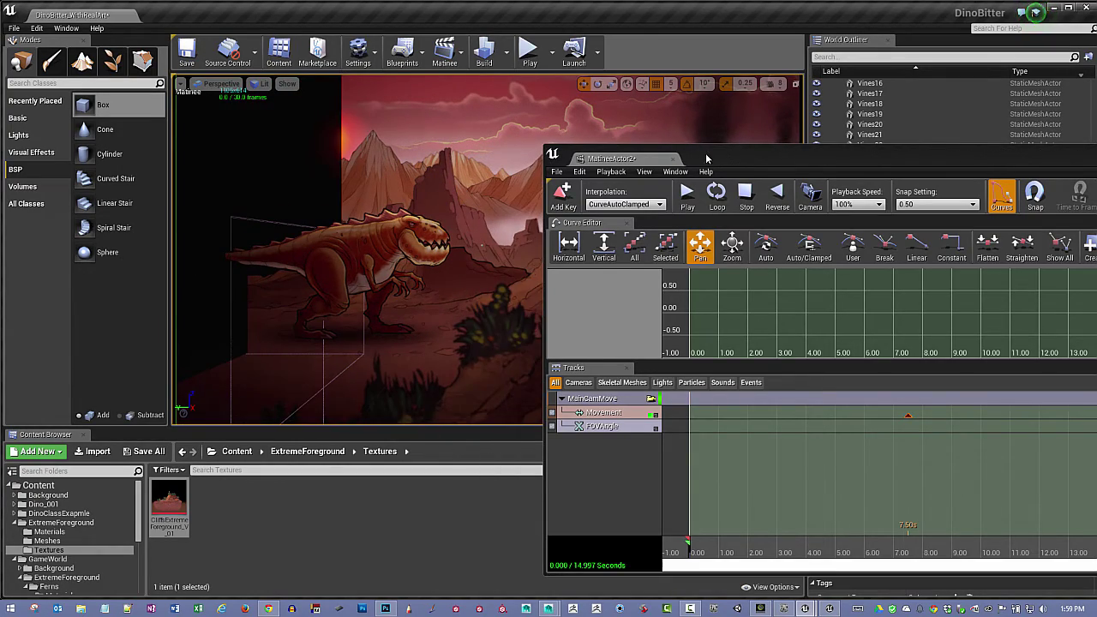
drag(707, 159, 550, 406)
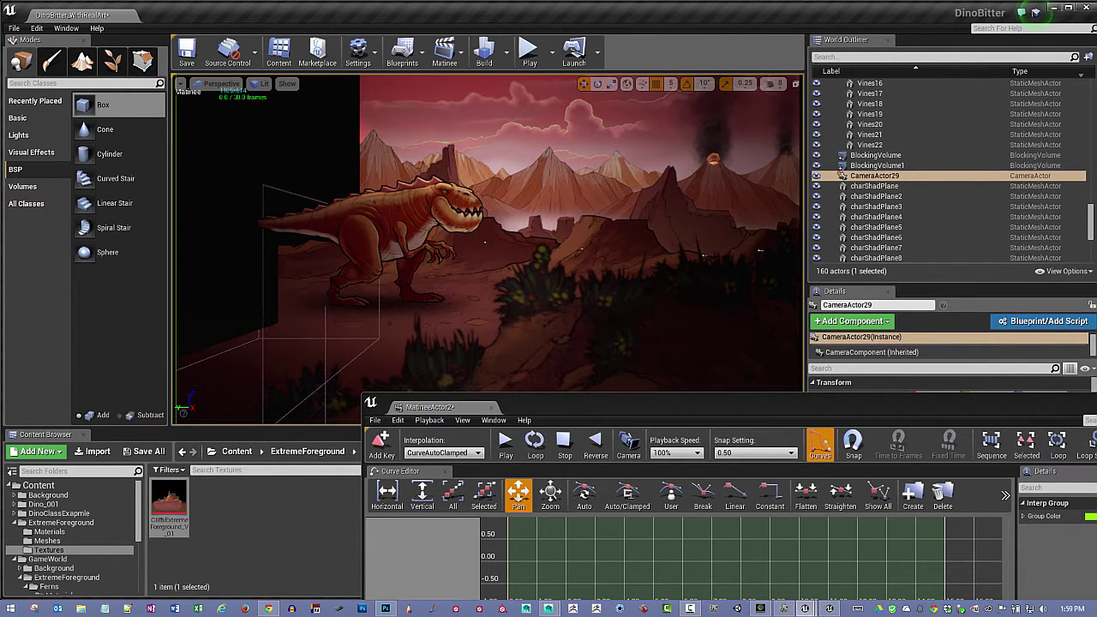
- Add a key to MainCamMove's Movement track at 0 seconds to record the camera's starting position
drag(550, 407, 613, 156)
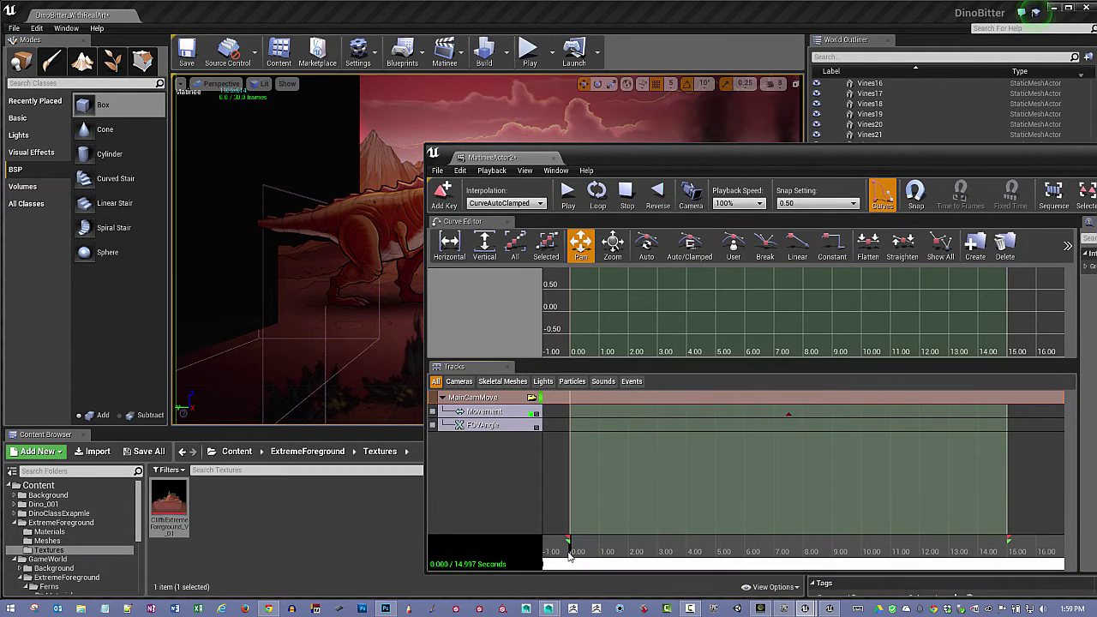
click(445, 204)
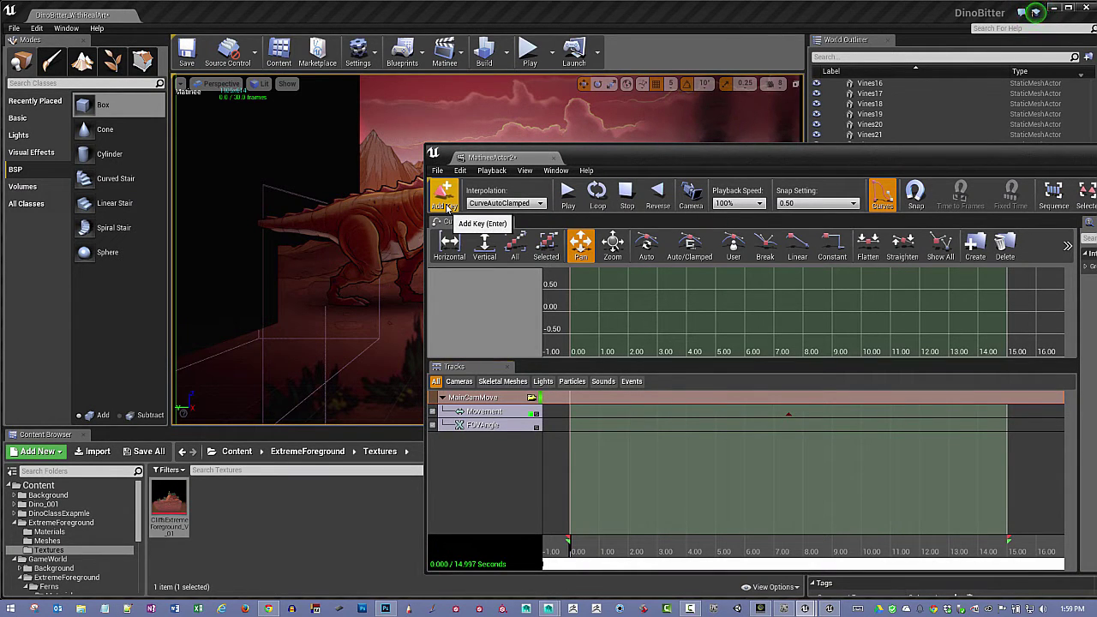
click(493, 412)
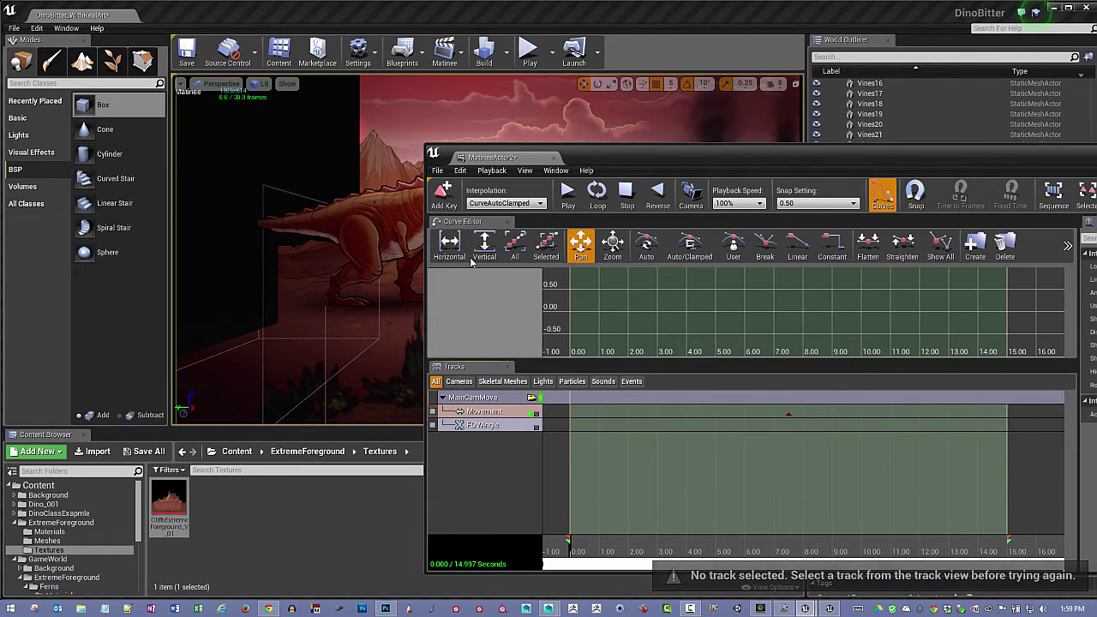
click(444, 197)
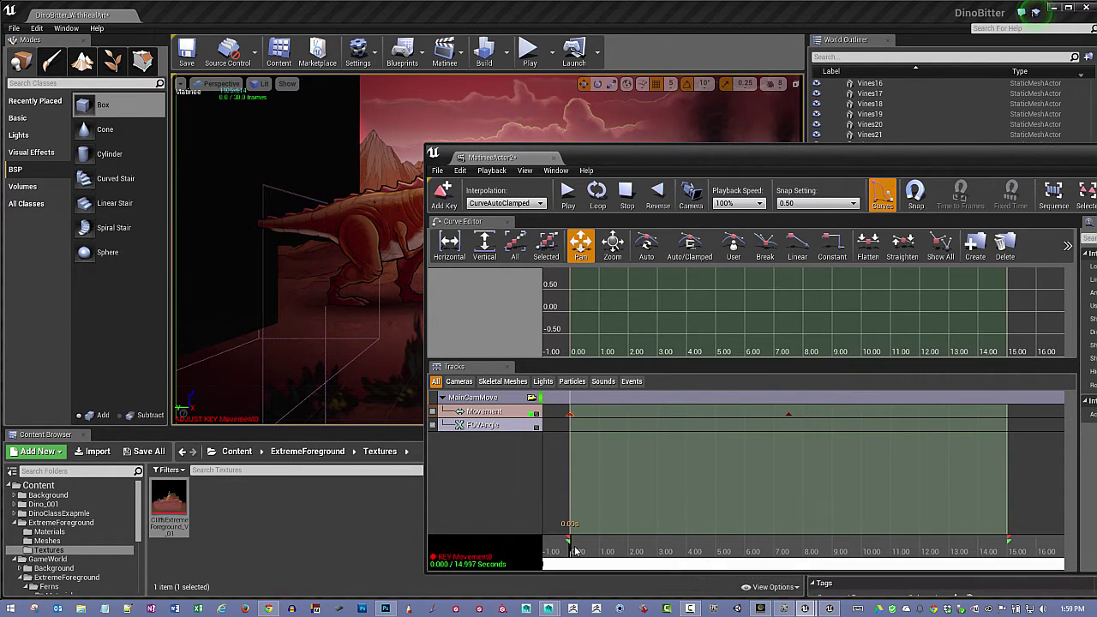
- At the end of the sequence, frame the dinosaur at the level's right end and add a MainCamMove Movement key there
drag(573, 555, 1020, 555)
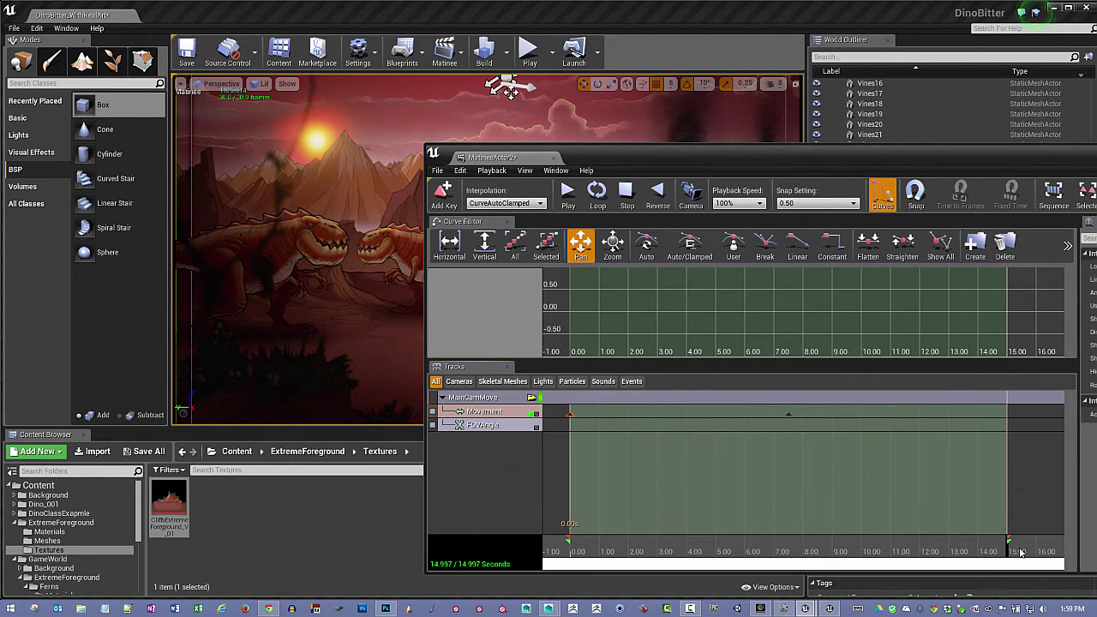
drag(767, 166, 603, 377)
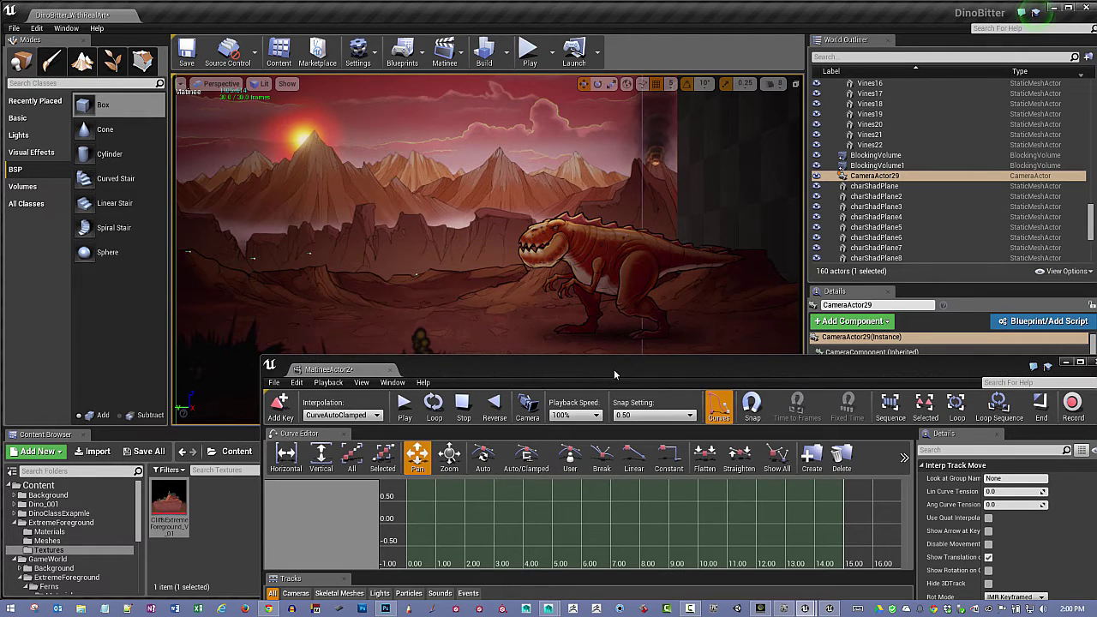
drag(613, 370, 646, 194)
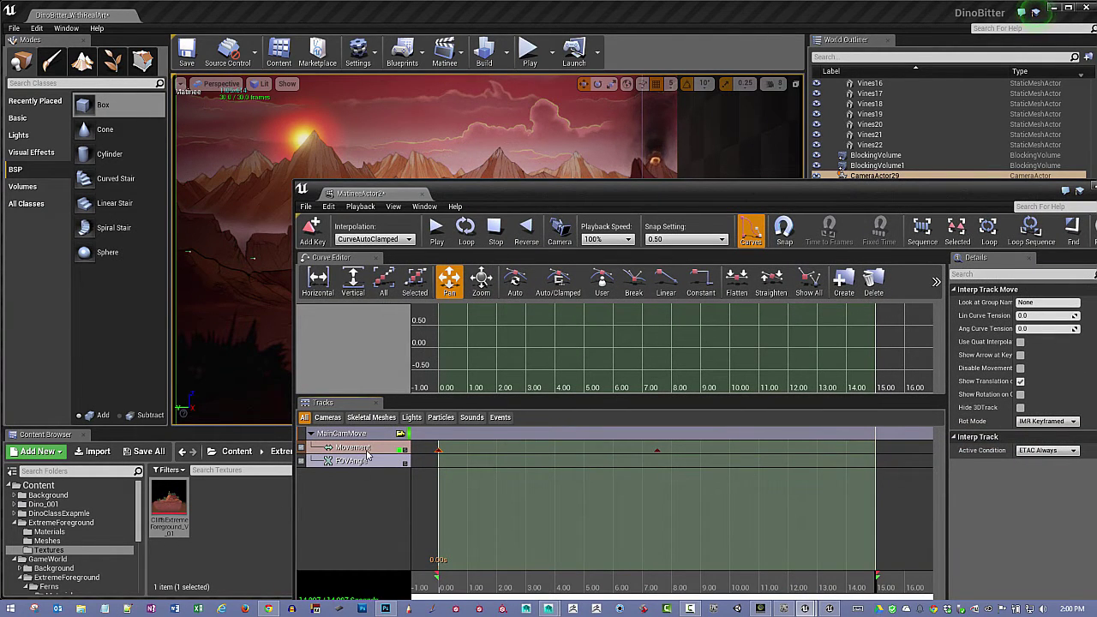
click(314, 231)
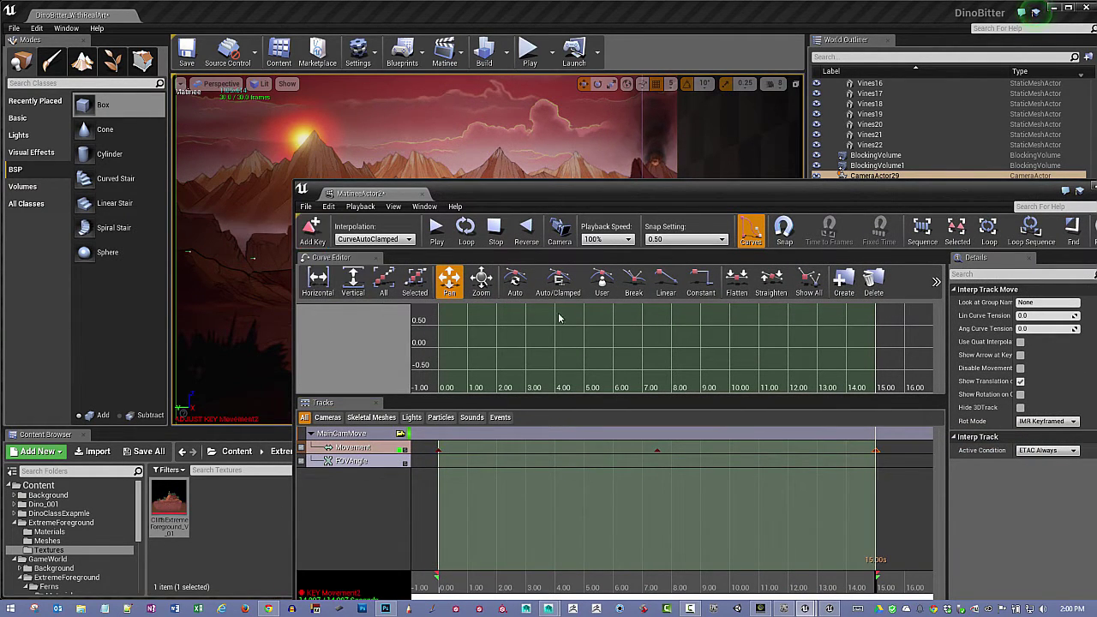
- Return the timeline to 0 seconds and play back the camera move in the viewport
drag(555, 193, 572, 107)
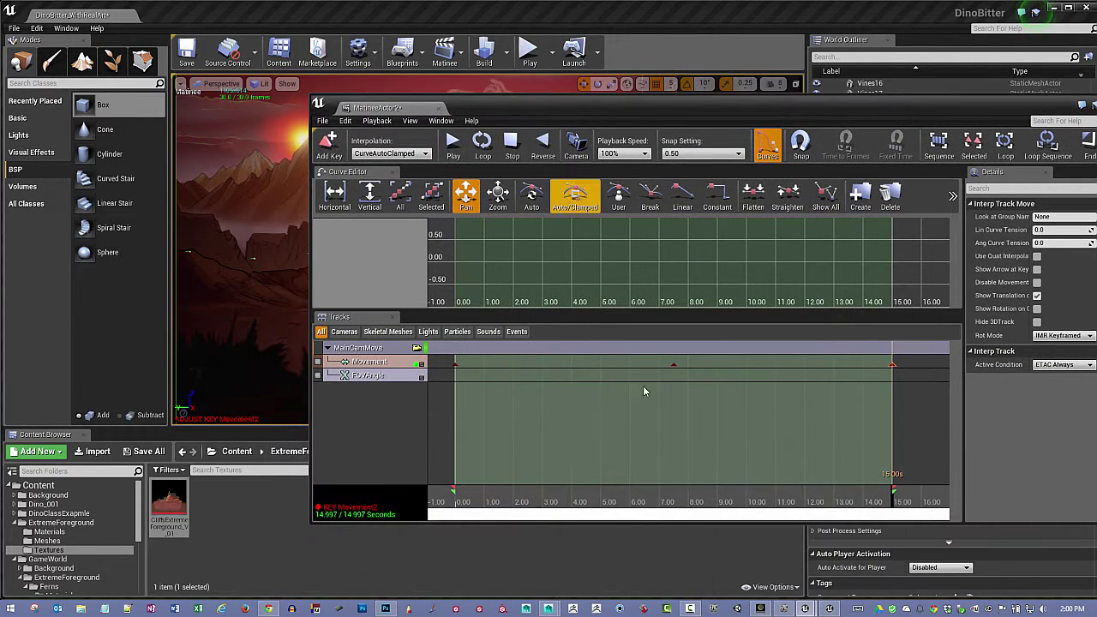
drag(881, 497, 448, 503)
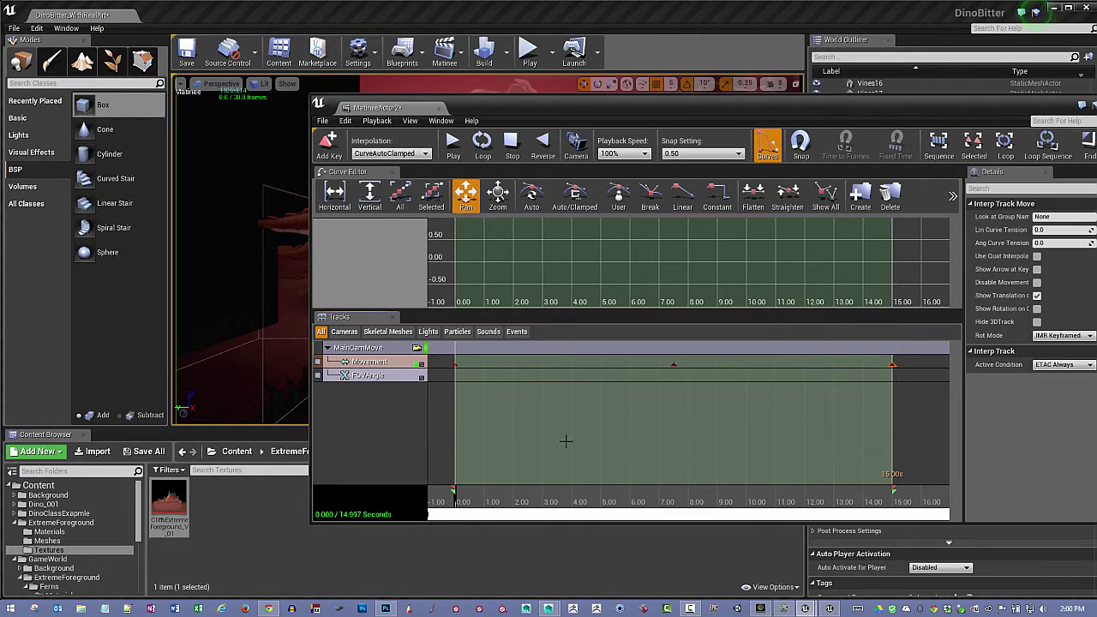
drag(514, 97, 455, 529)
click(394, 578)
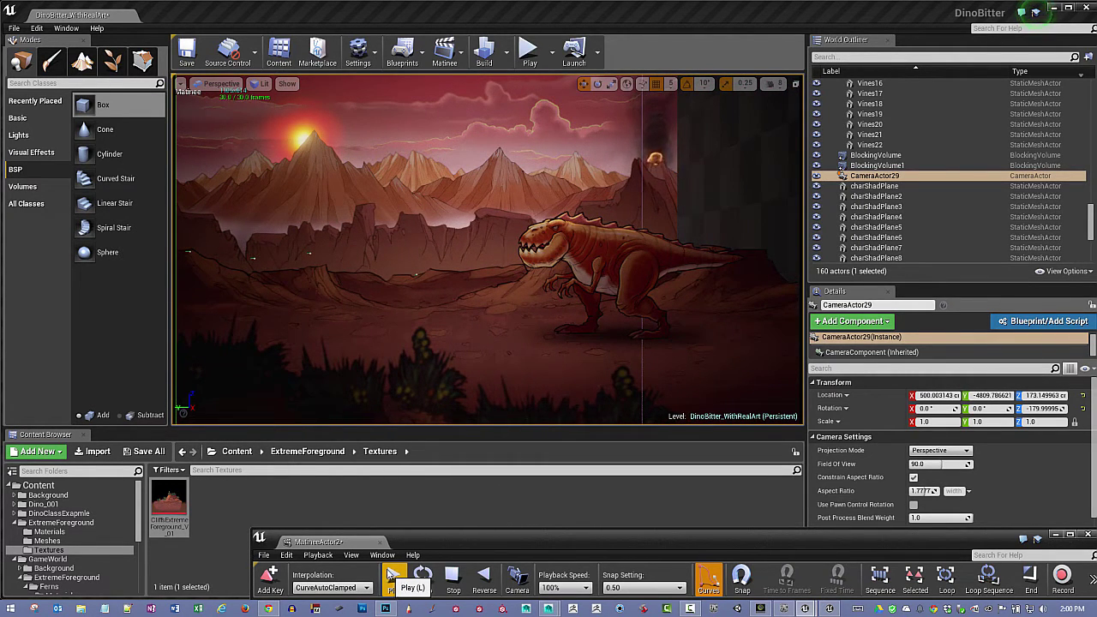
- Set the time of the last Movement key to 15 seconds
drag(485, 563, 485, 315)
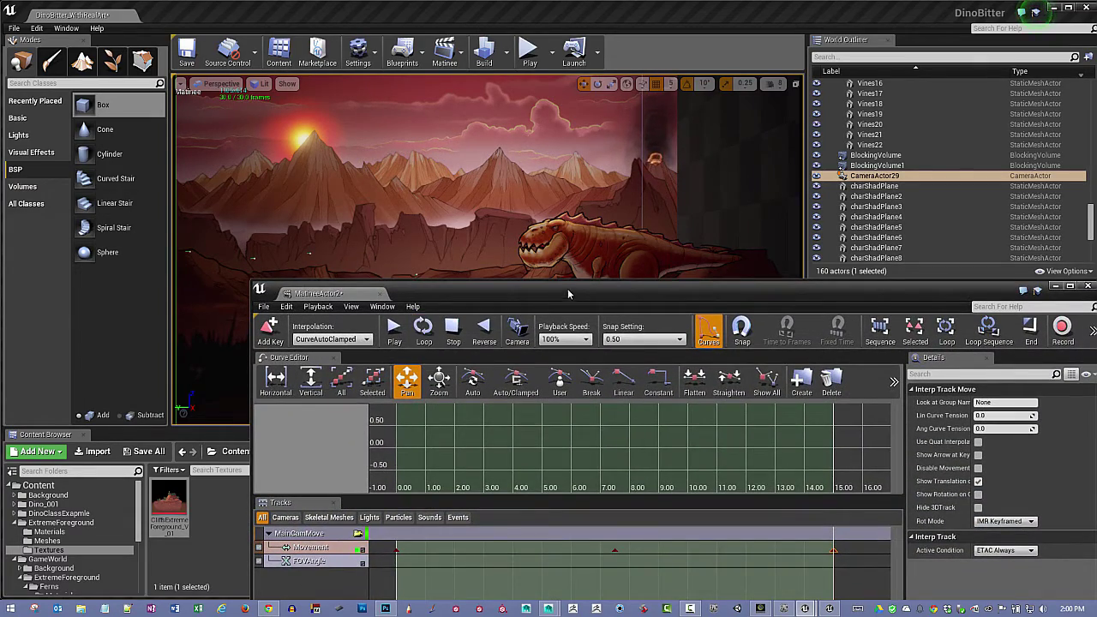
drag(566, 293, 478, 162)
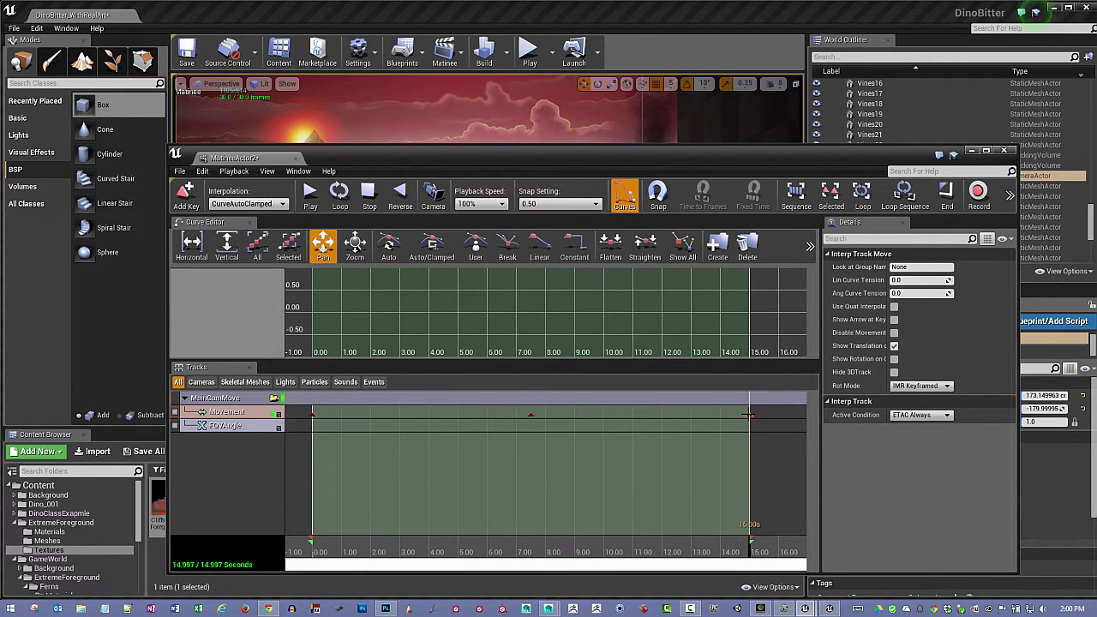
right_click(749, 415)
click(771, 436)
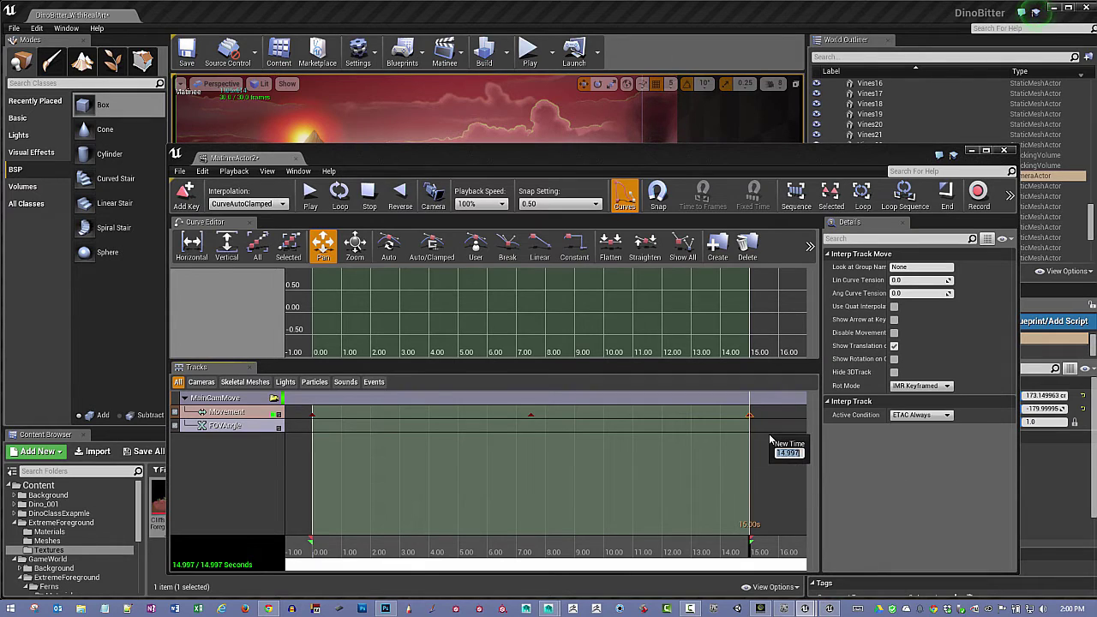
text(15)
key(Return)
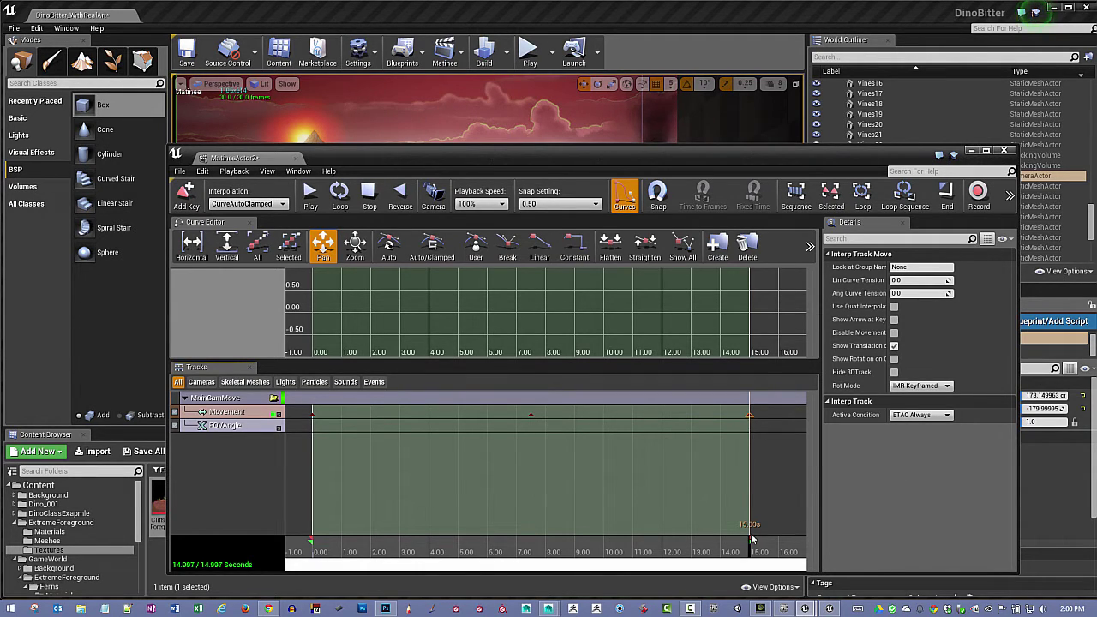
- Align the sequence end to the longest track endpoint and stretch the loop section's end to match
drag(750, 539, 767, 538)
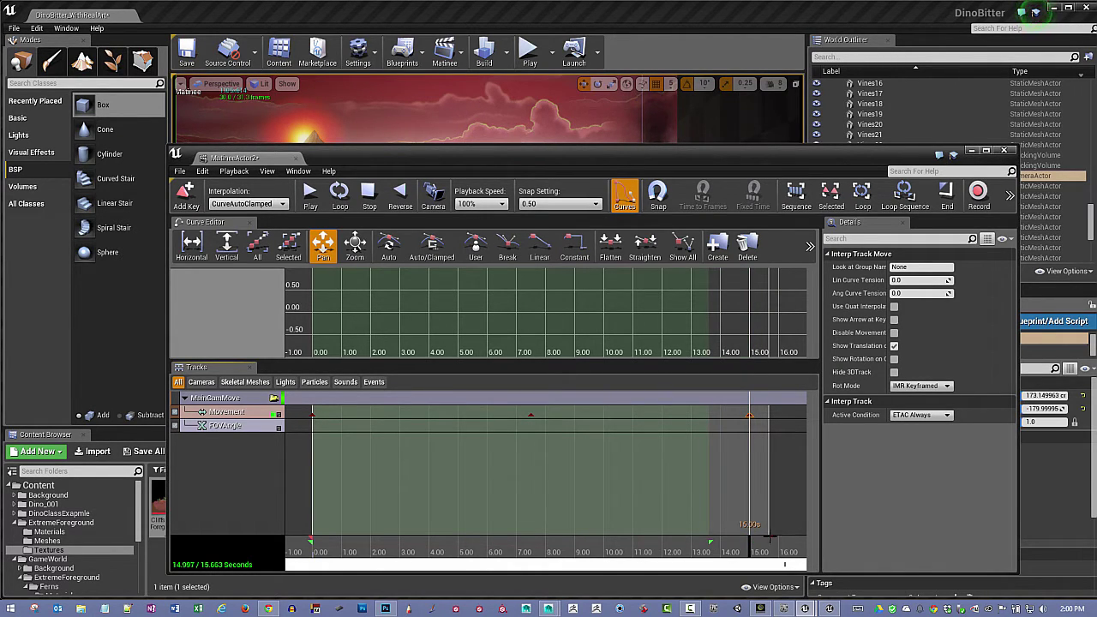
right_click(771, 540)
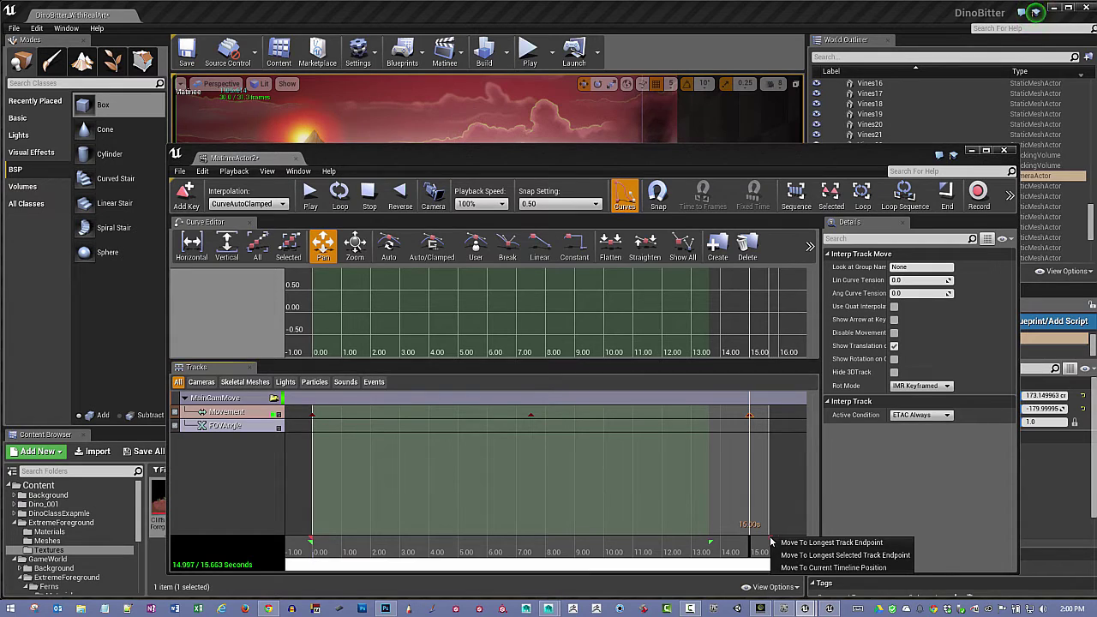
click(786, 543)
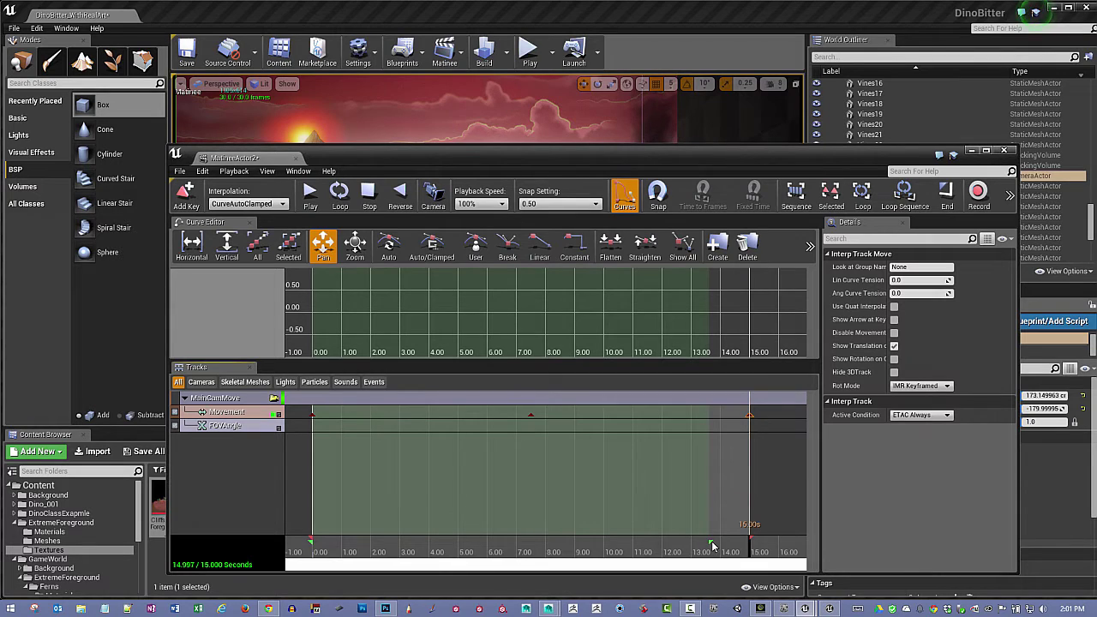
drag(729, 551, 758, 559)
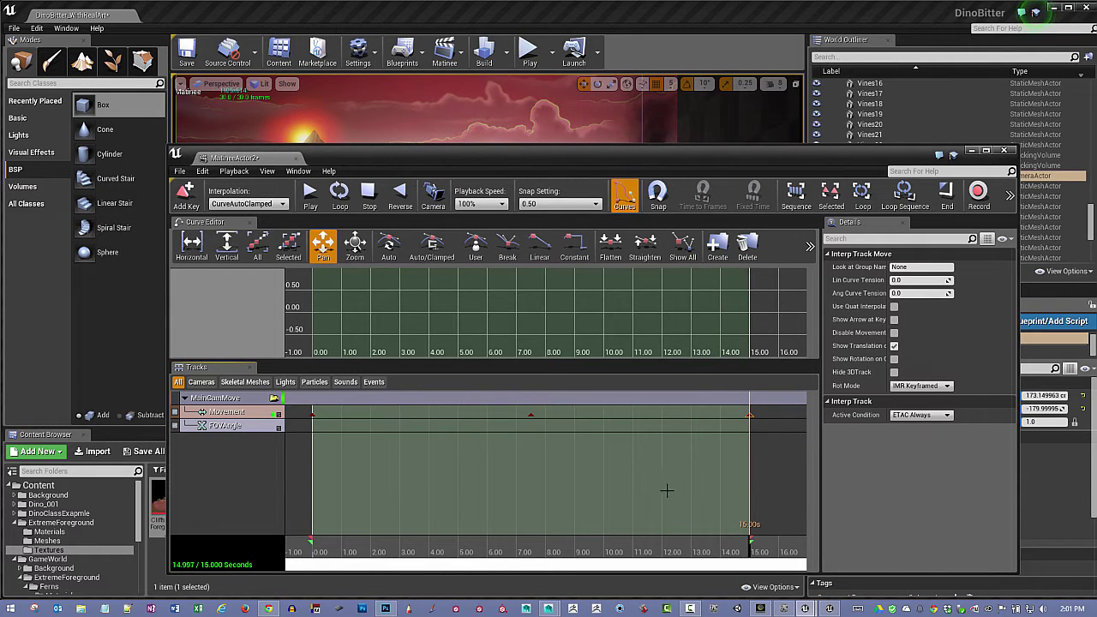
- Turn on snapping and shift the last Movement key along the track to 20 seconds
scroll(666, 490, down, 4)
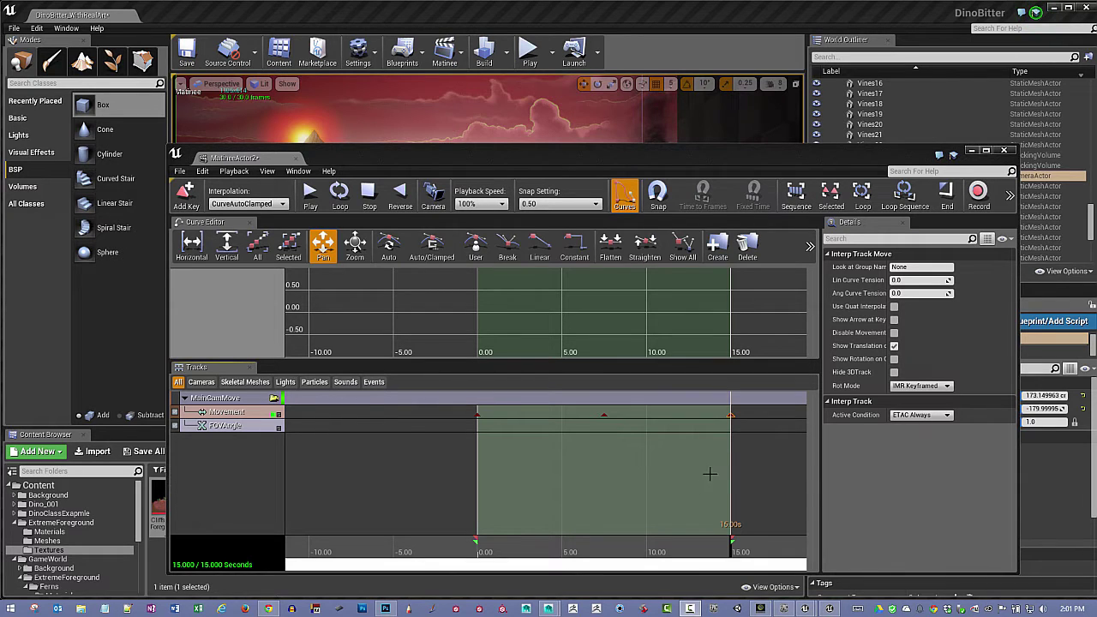
drag(746, 471, 584, 476)
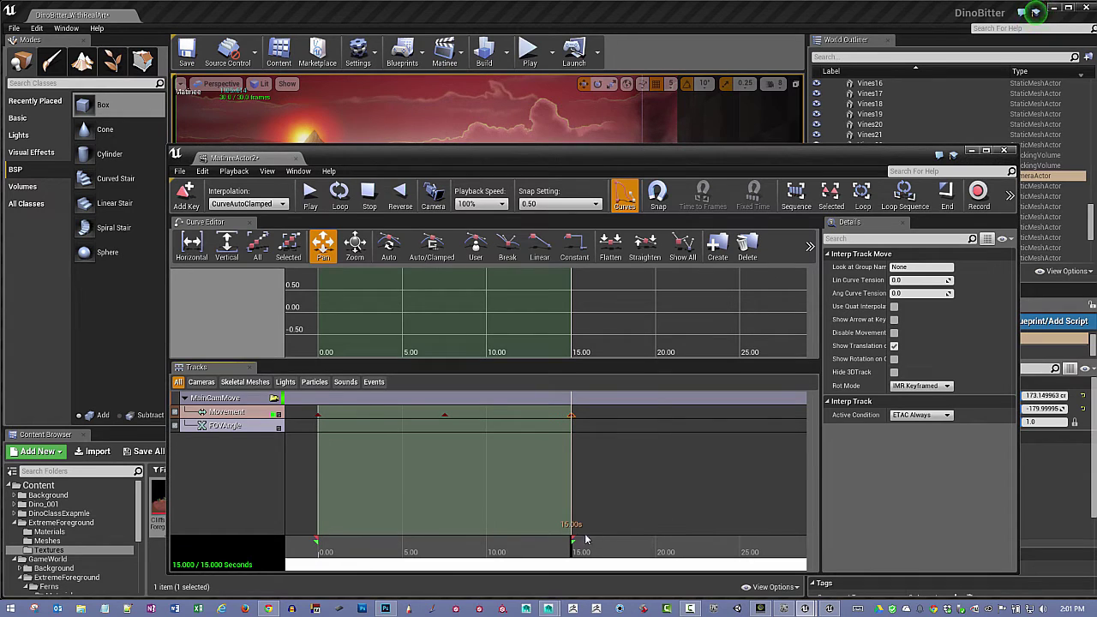
click(572, 416)
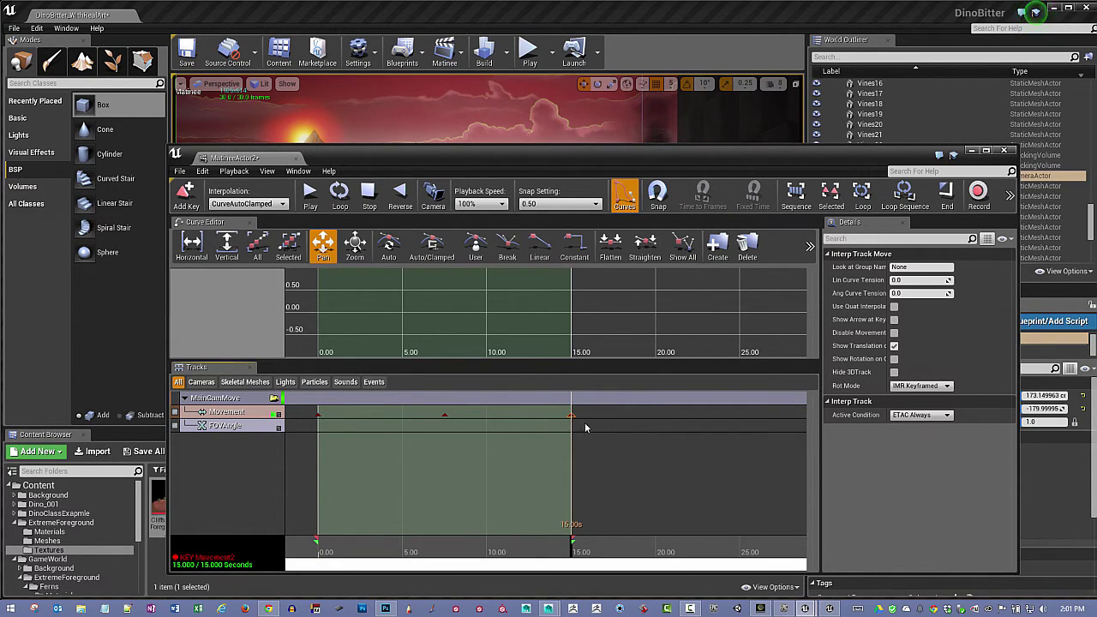
ctrl+drag(572, 416, 646, 437)
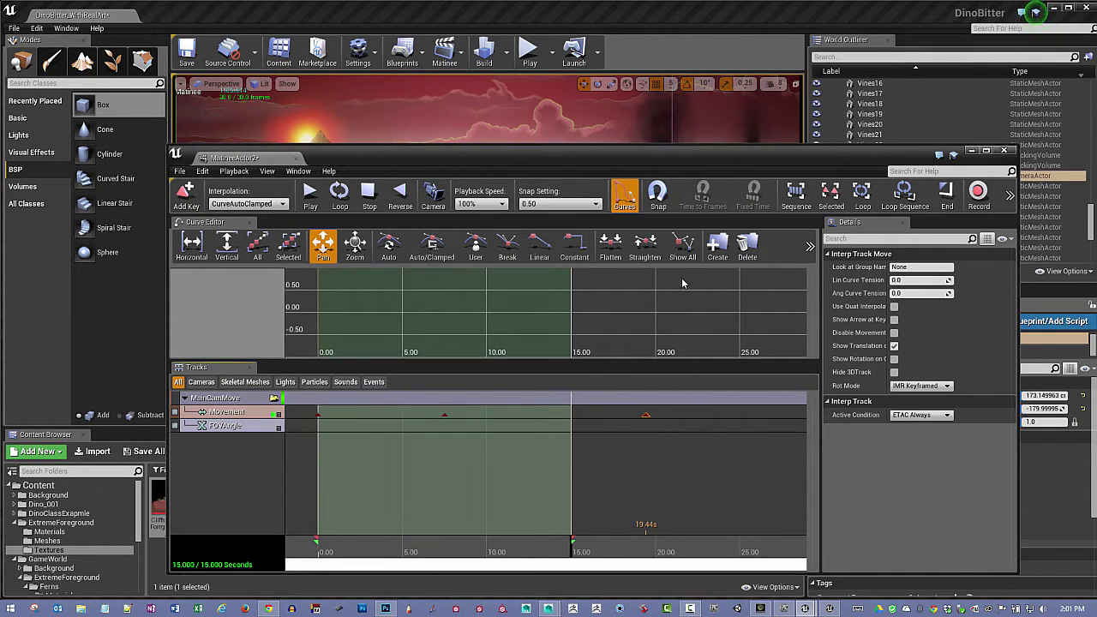
click(657, 194)
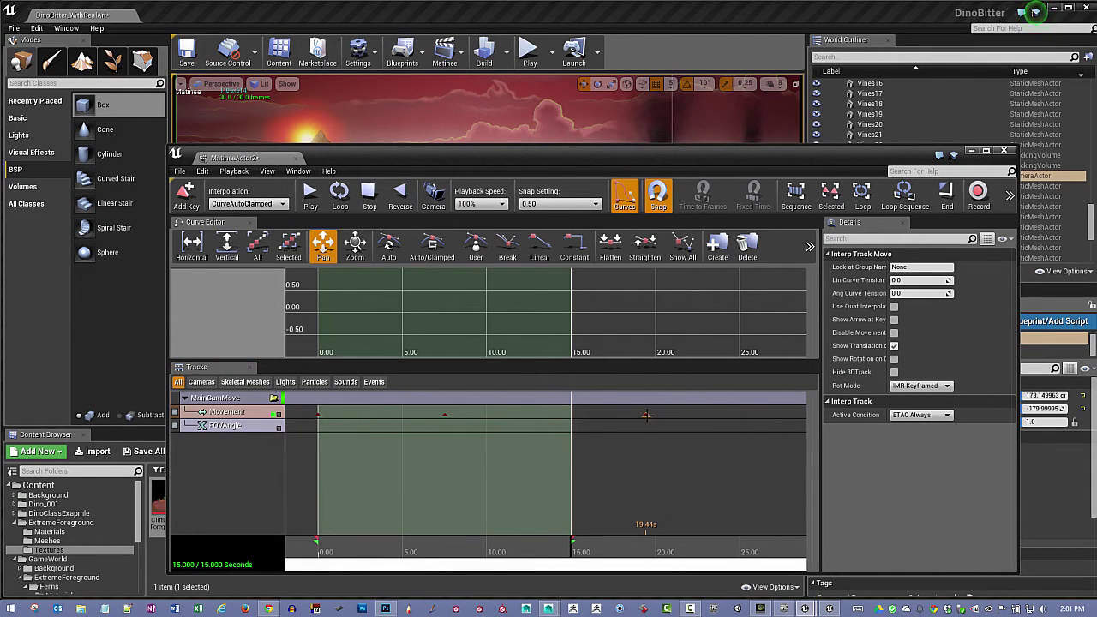
ctrl+drag(647, 415, 655, 417)
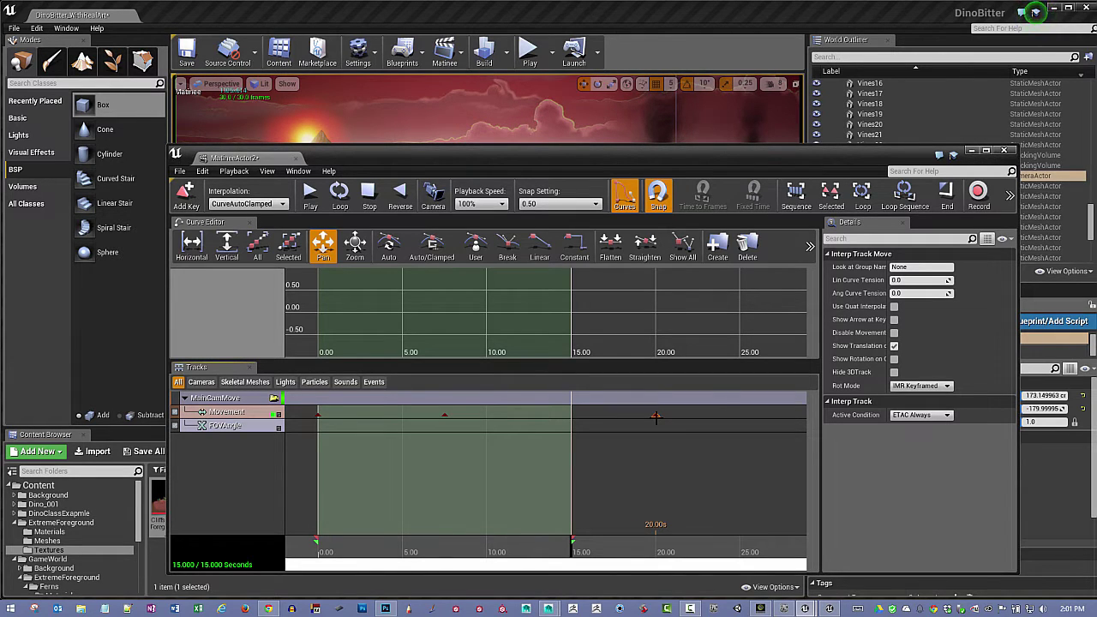
- Extend the sequence end and the loop section's end to 20 seconds
drag(573, 540, 605, 536)
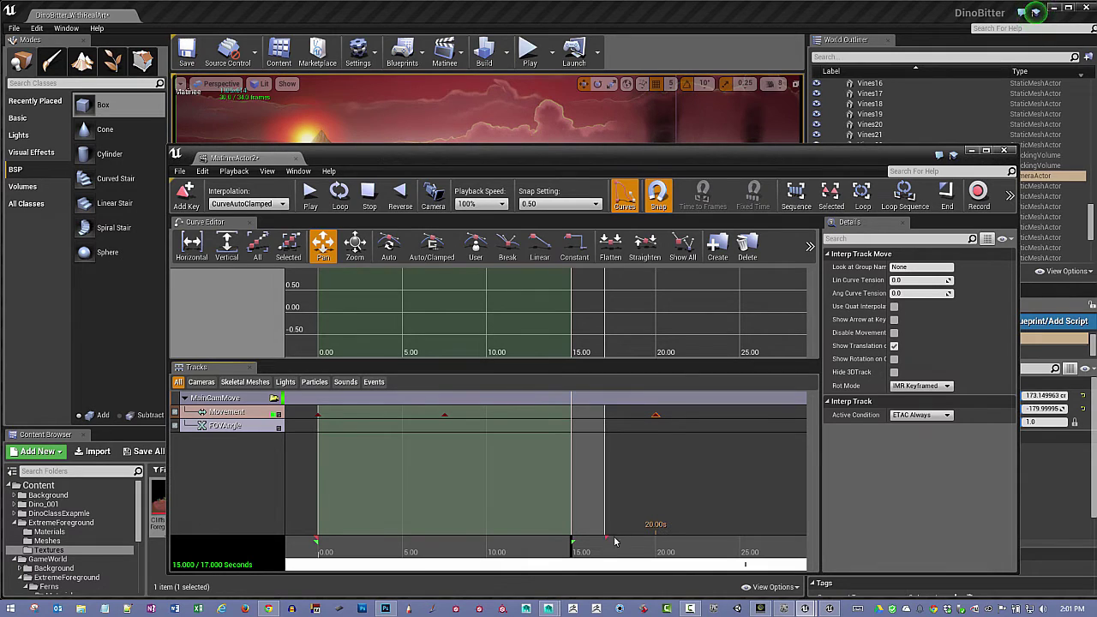
drag(606, 538, 656, 551)
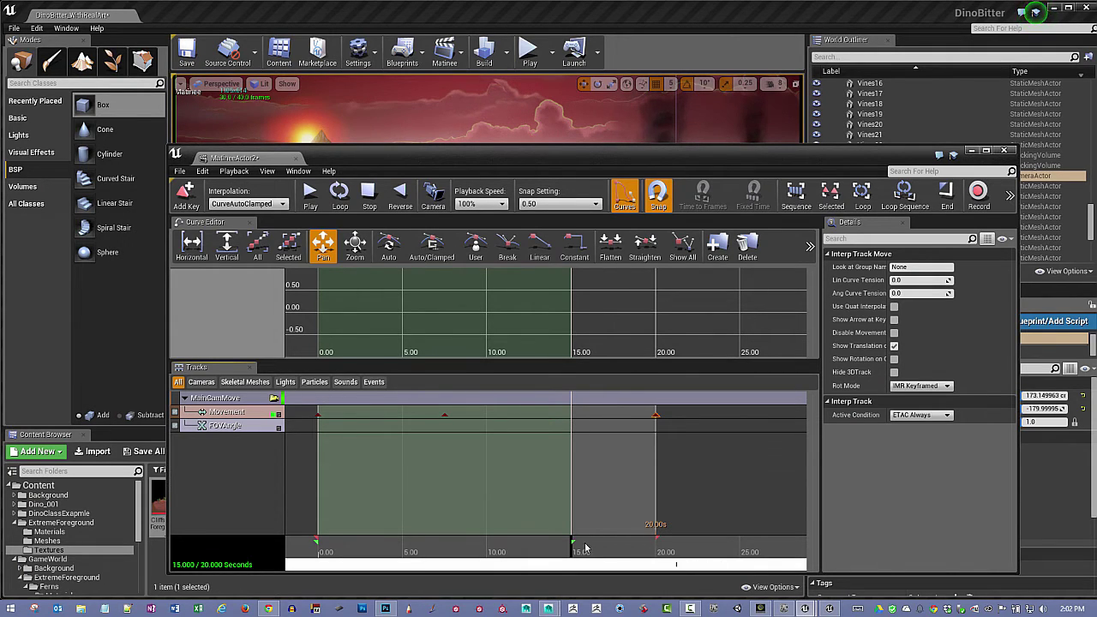
drag(572, 545, 663, 554)
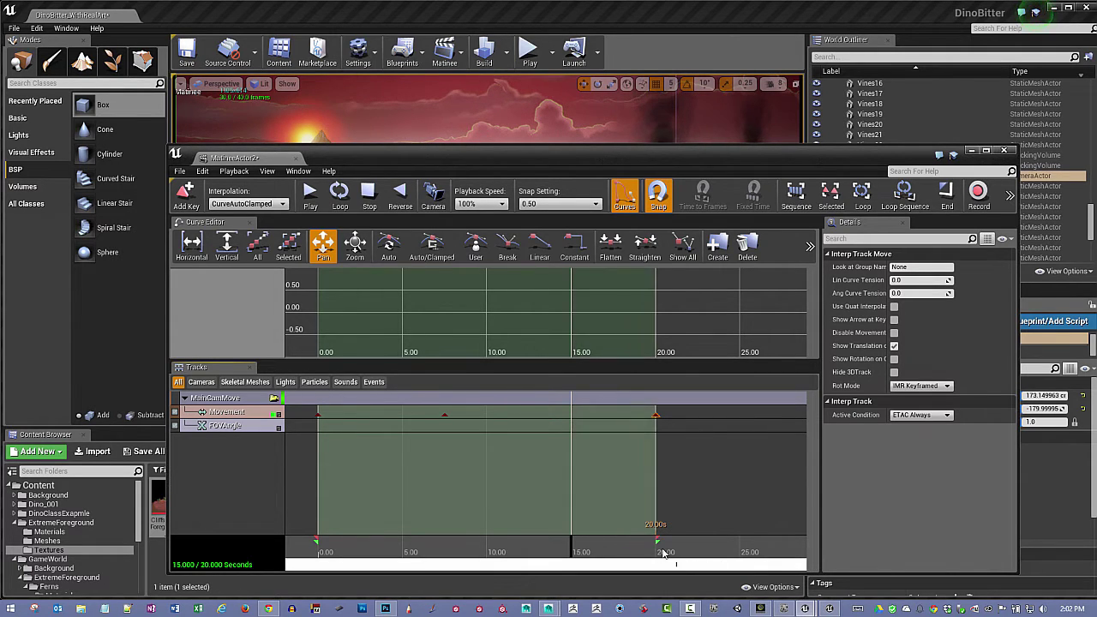
- Set the time of the middle Movement key to 10 seconds
click(444, 415)
right_click(444, 414)
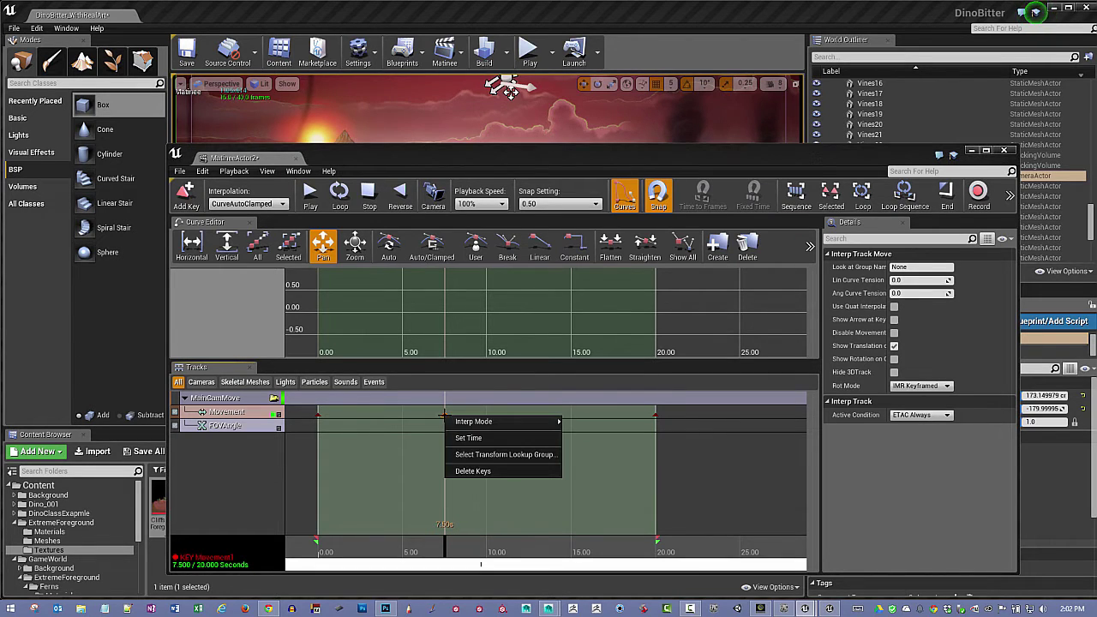
click(478, 438)
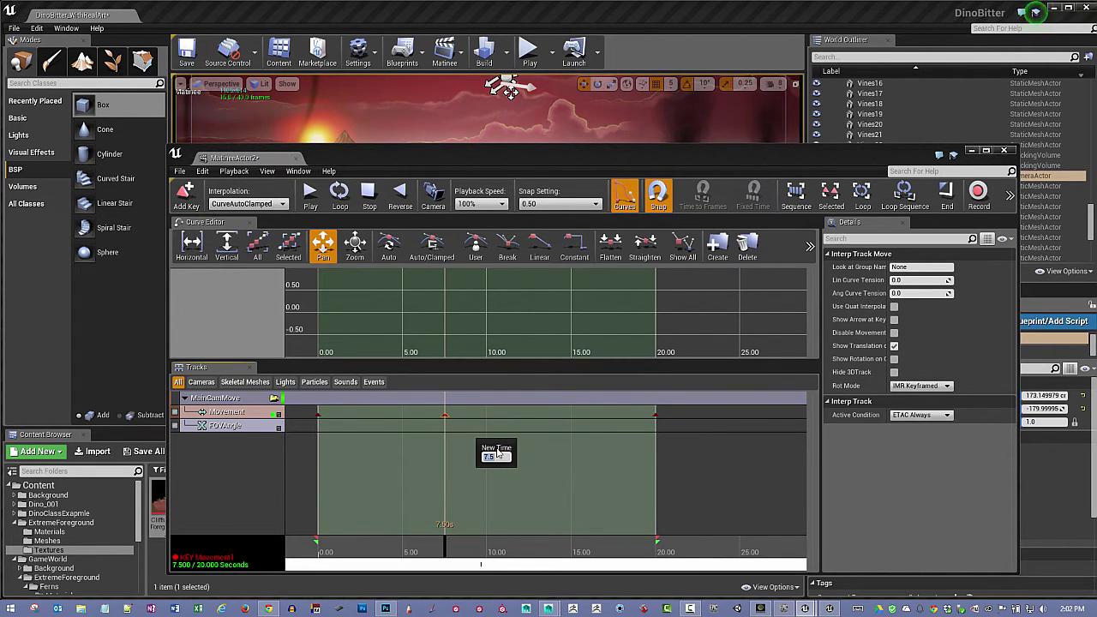
text(10)
key(Return)
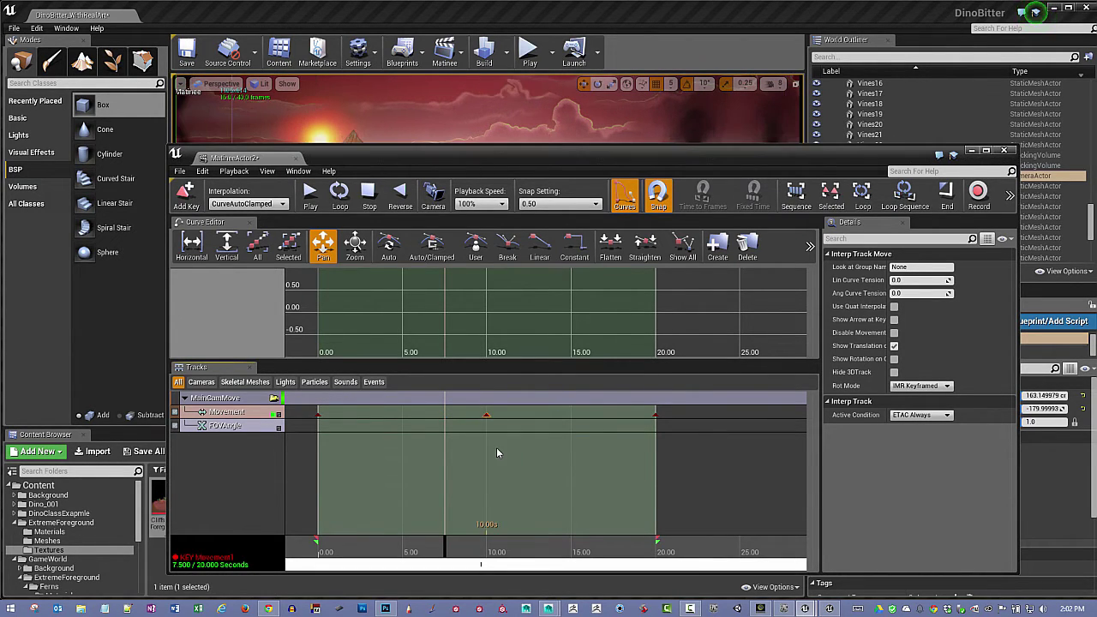
- Play the retimed camera move in the viewport to check its pace, and stop playback
drag(401, 162, 421, 487)
click(337, 524)
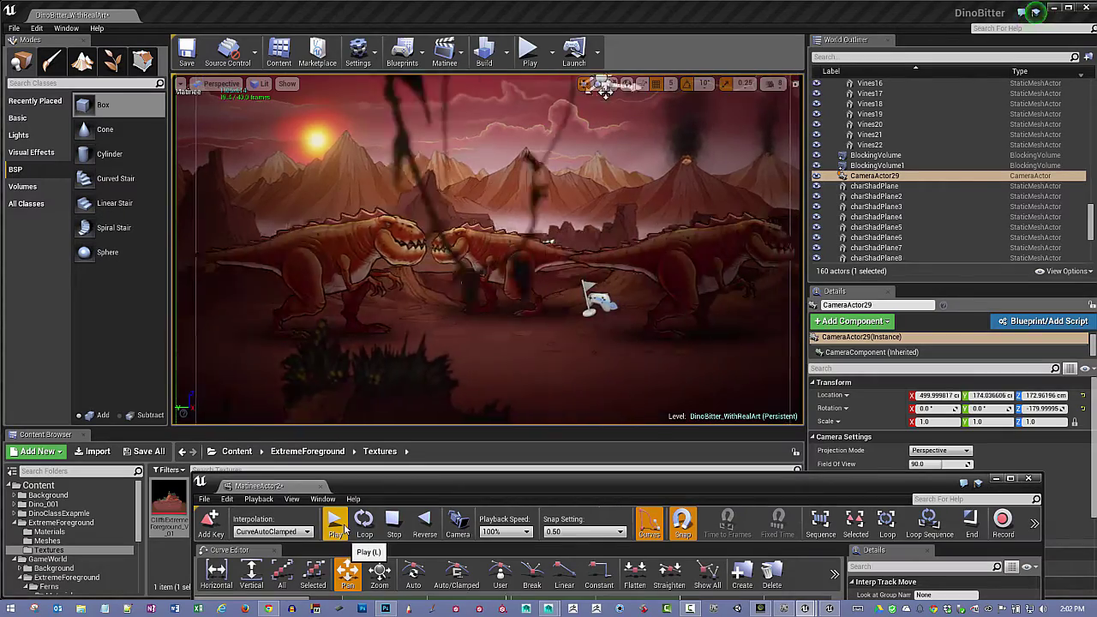
click(396, 521)
- Extend the sequence end and the loop section's end to 30 seconds
drag(457, 486, 430, 144)
scroll(690, 508, down, 3)
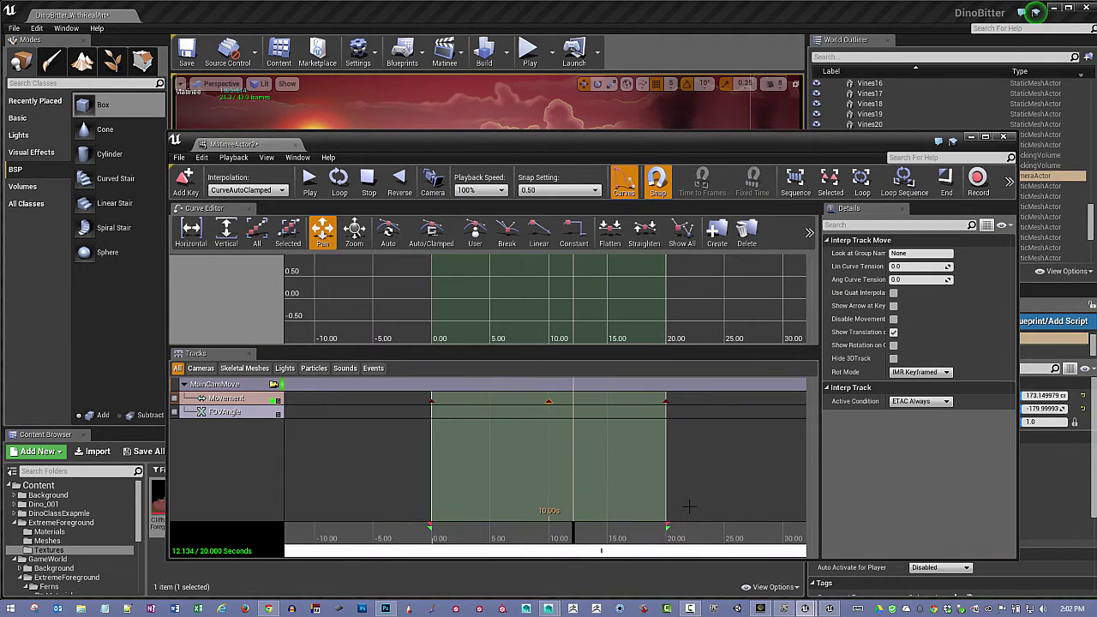
drag(731, 486, 592, 478)
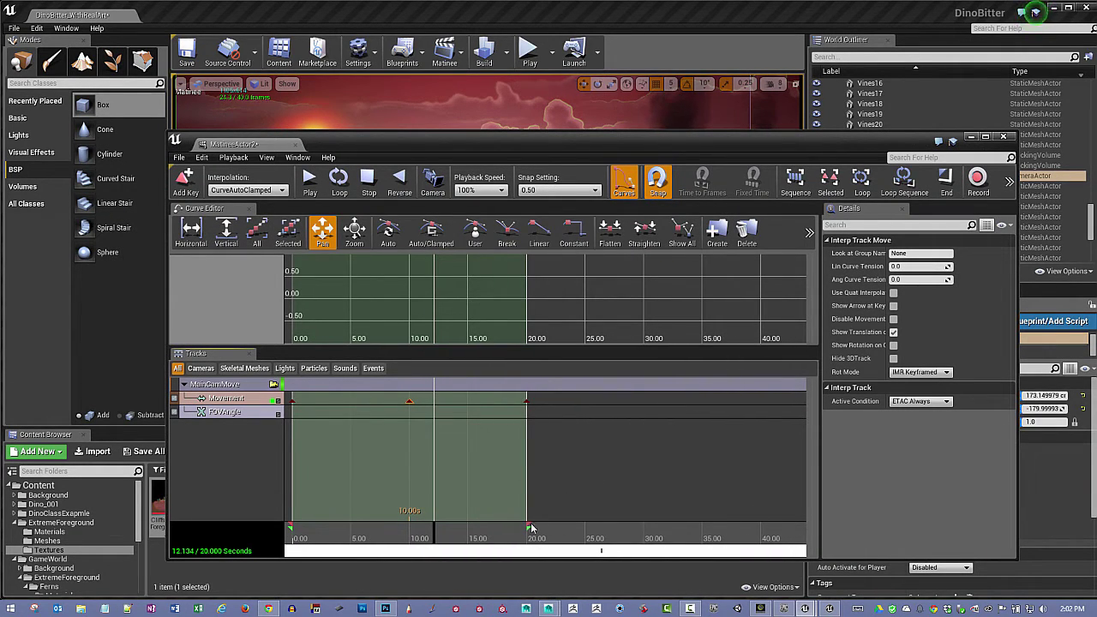
drag(527, 525, 645, 542)
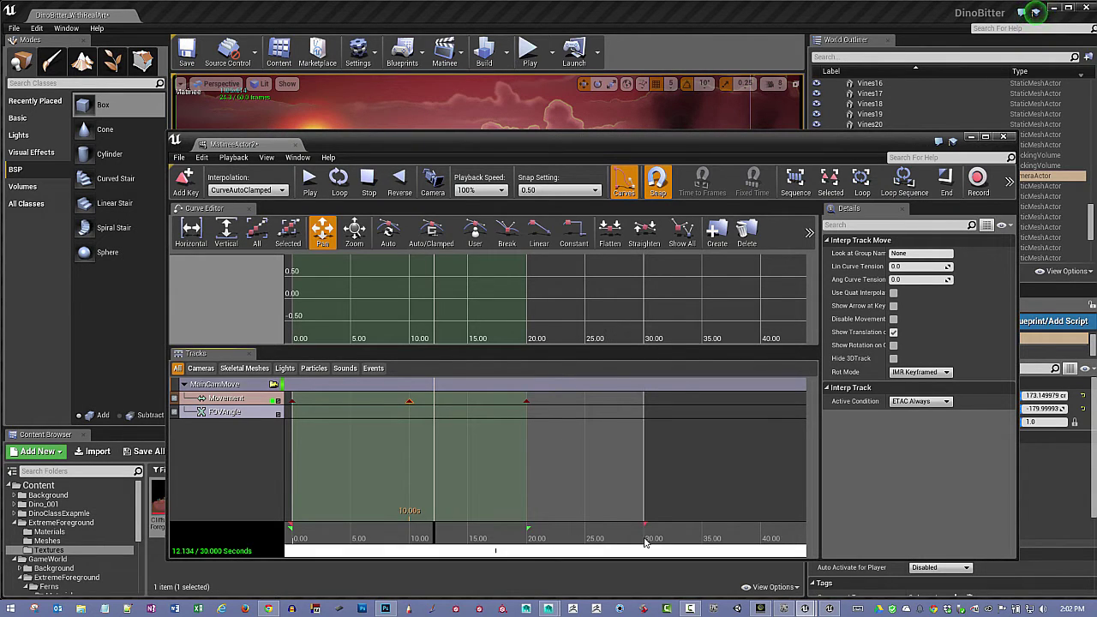
mouse_move(527, 528)
mouse_down()
mouse_move(632, 533)
mouse_move(646, 554)
mouse_up()
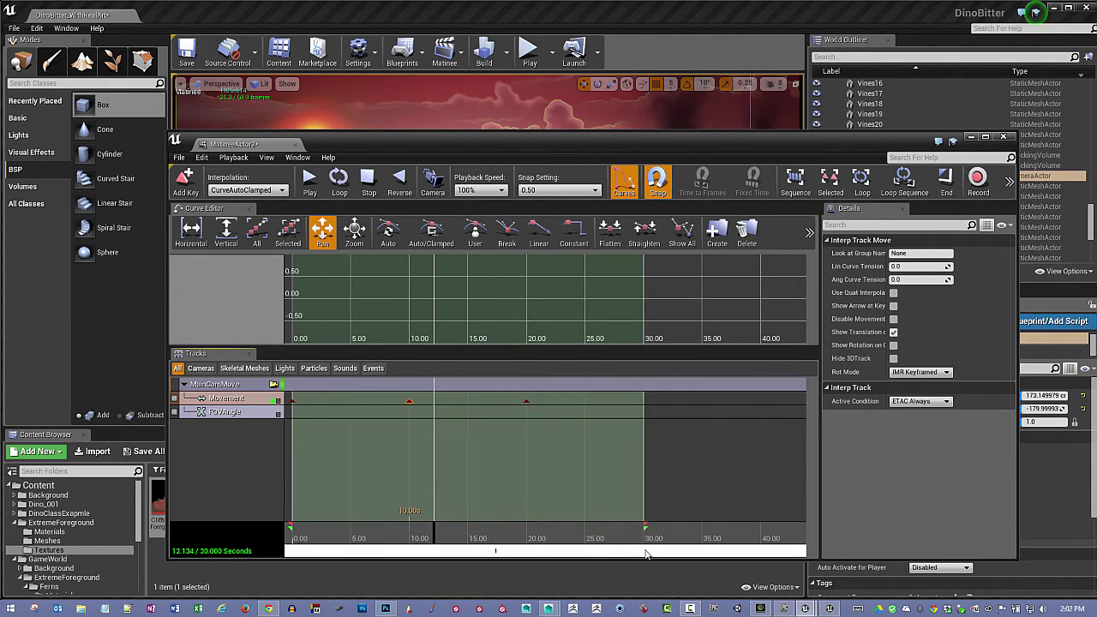
- Set the time of the last Movement key to 30 seconds
click(529, 401)
right_click(529, 402)
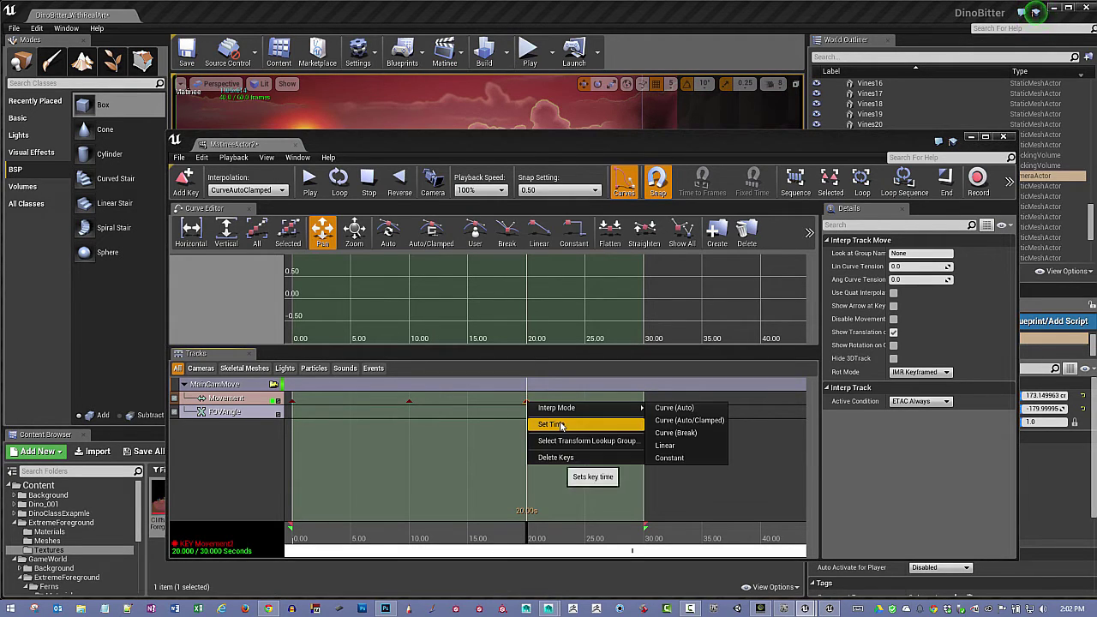
click(561, 425)
key(Return)
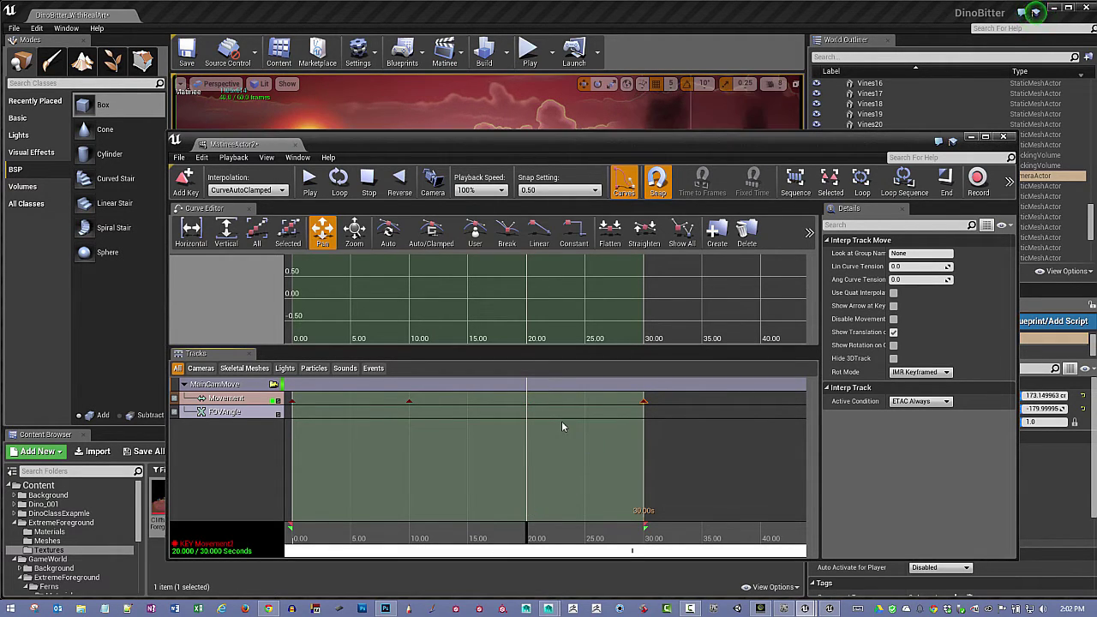
- Set the time of the middle Movement key to 15 seconds
click(410, 401)
right_click(409, 401)
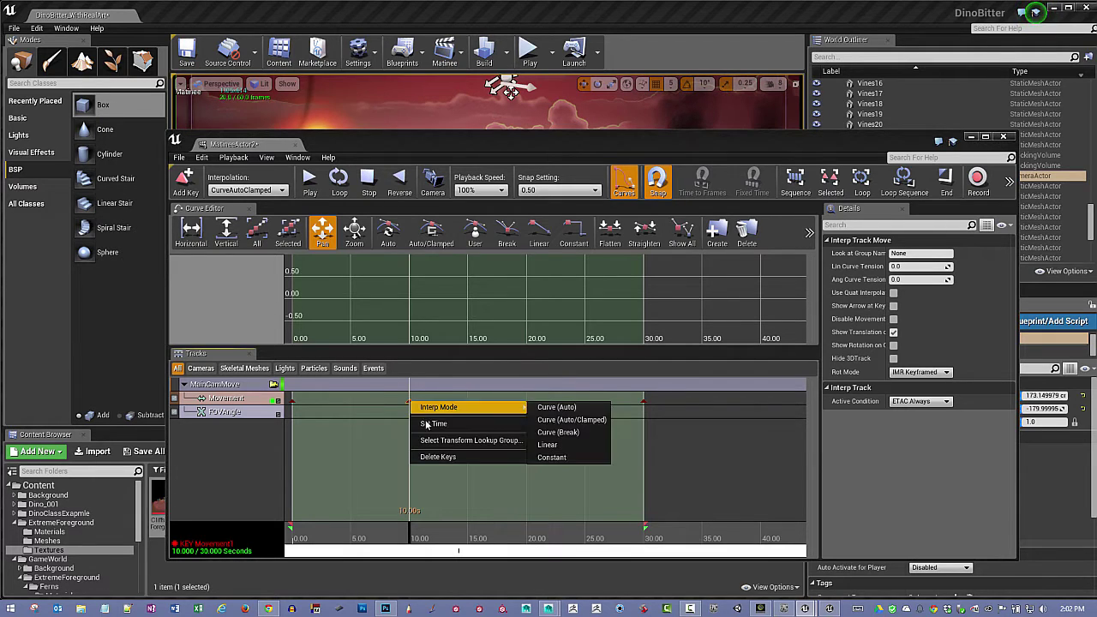
click(427, 426)
text(15)
key(Return)
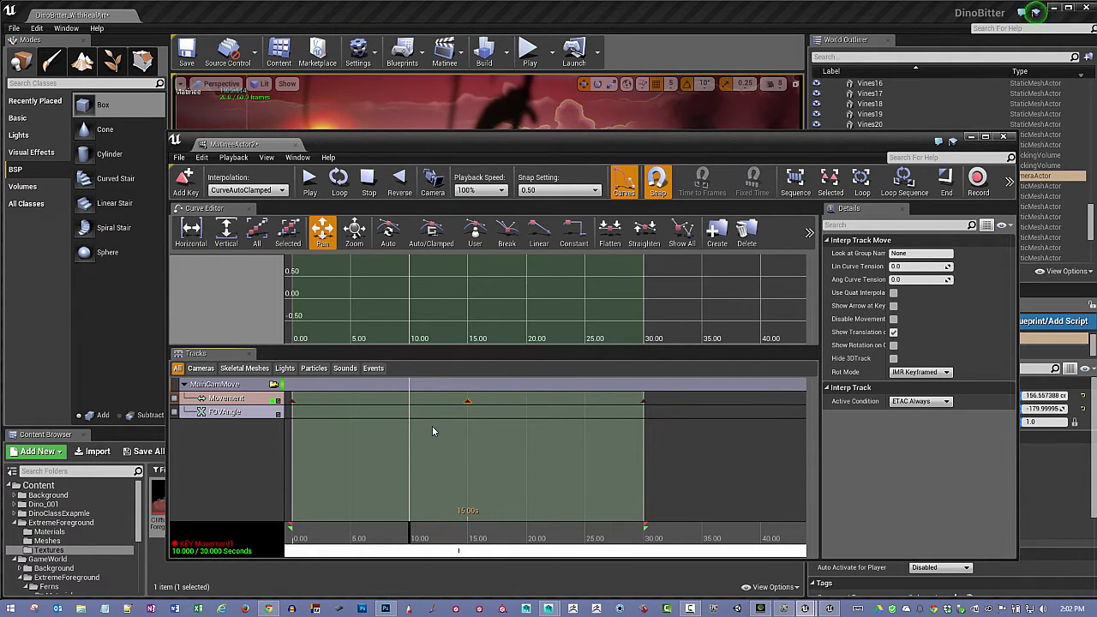
- Rewind the sequence to the start, uncover the viewport and play the 30-second camera move to check its pace
drag(420, 519, 273, 514)
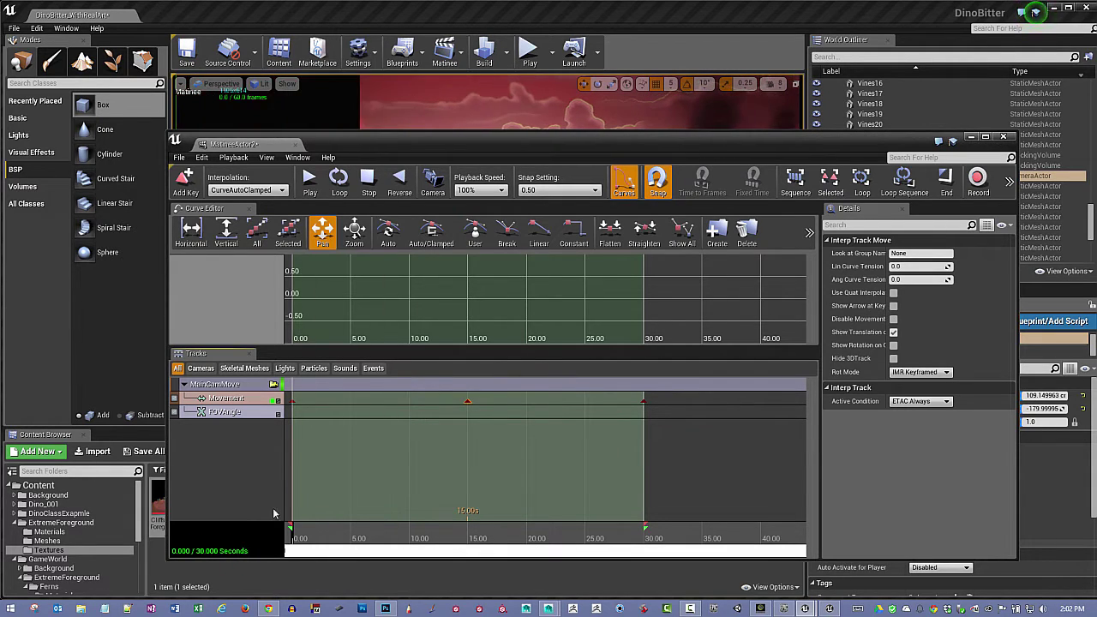
drag(411, 144, 438, 483)
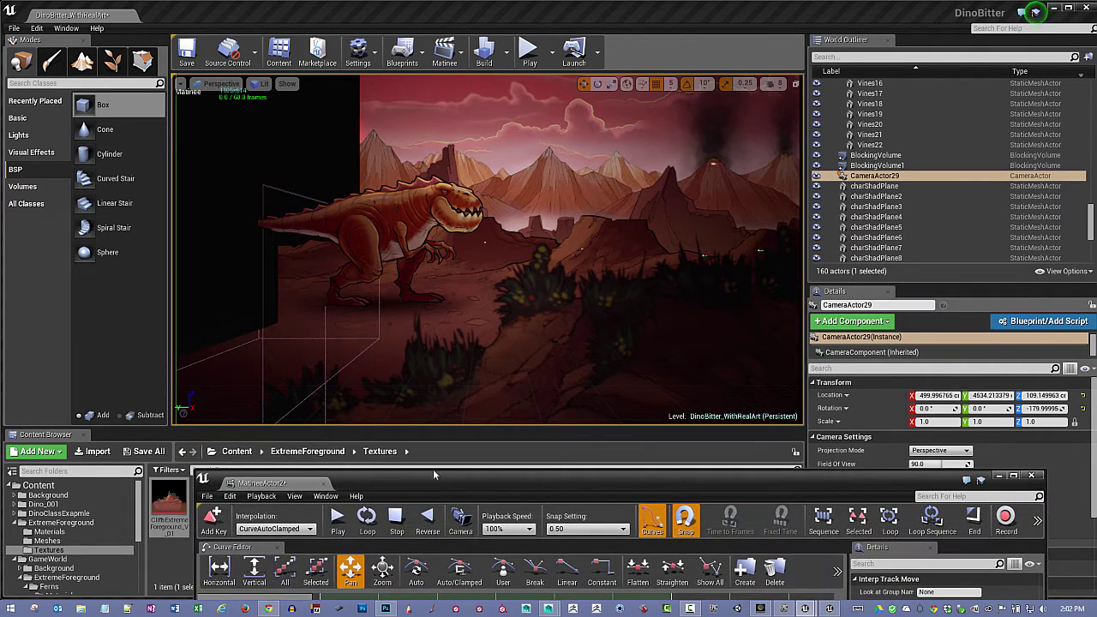
click(337, 520)
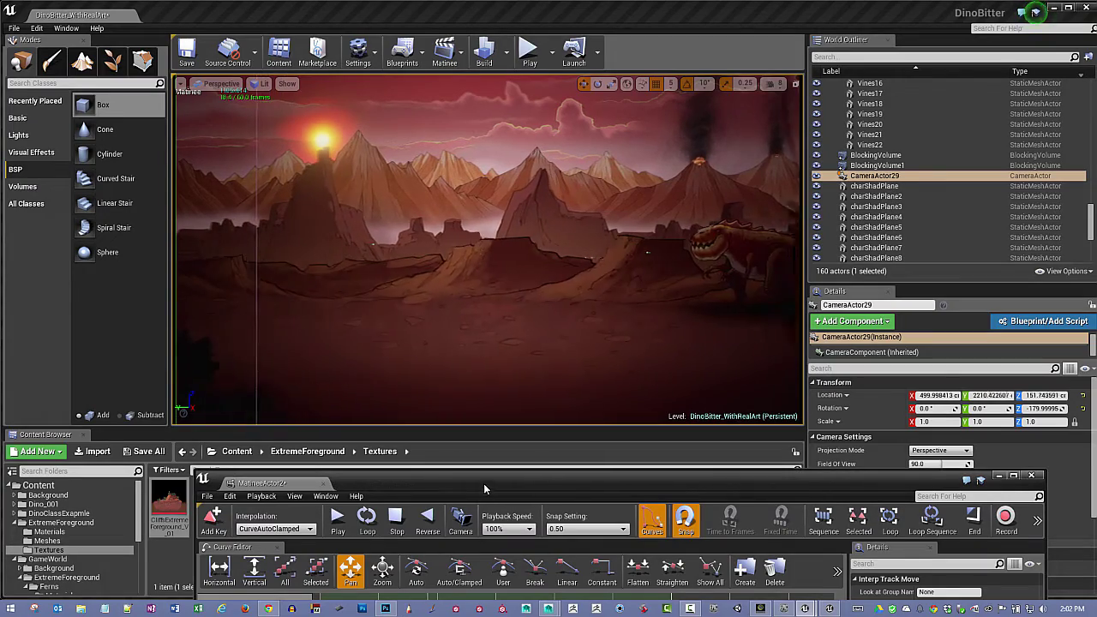
- Show the Movement track's curves in the Curve Editor and fit them vertically
drag(481, 486, 551, 103)
click(422, 359)
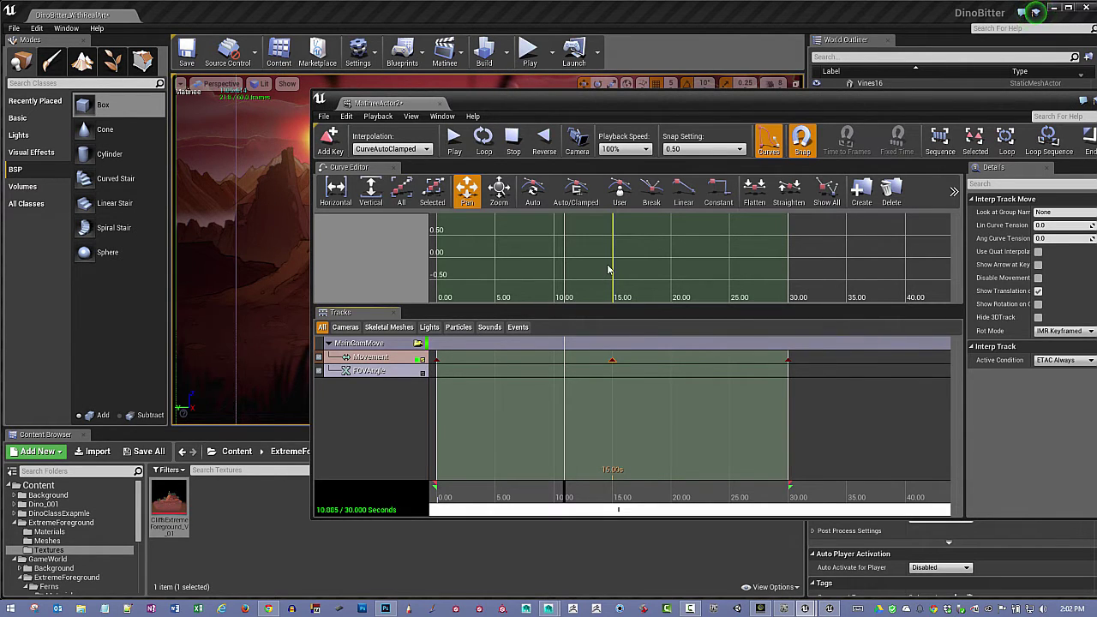
scroll(610, 269, up, 2)
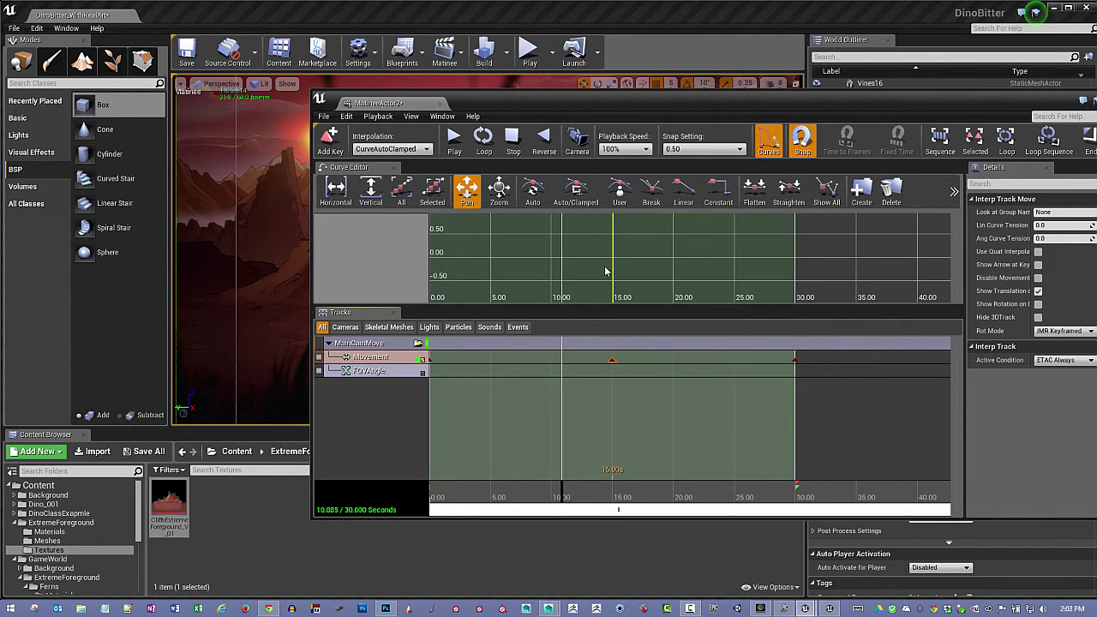
click(370, 190)
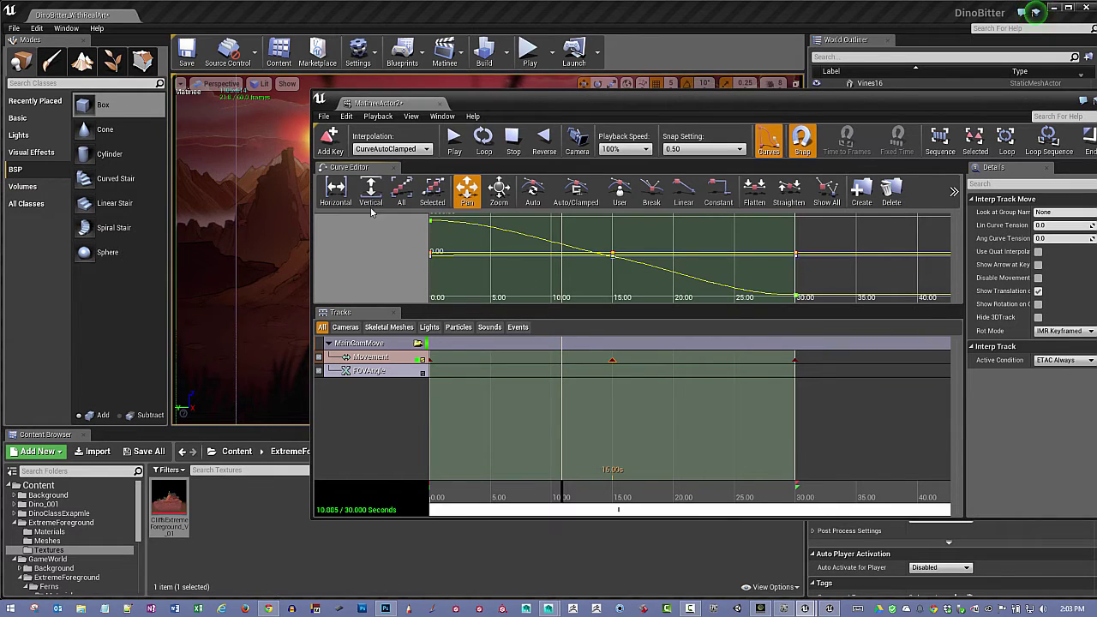
scroll(546, 261, down, 2)
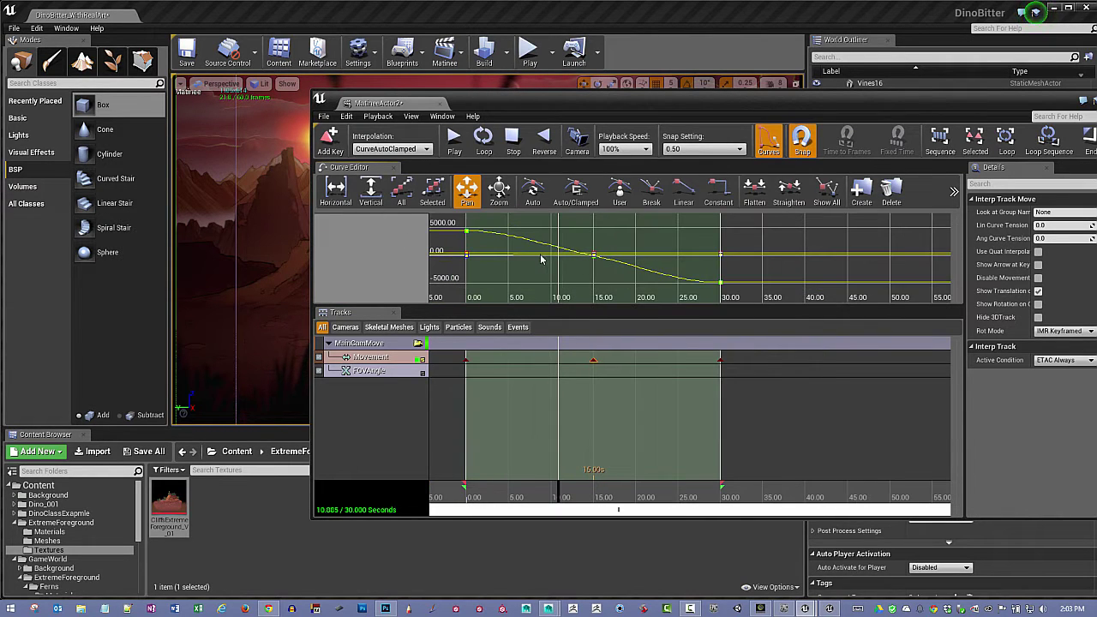
scroll(541, 259, up, 2)
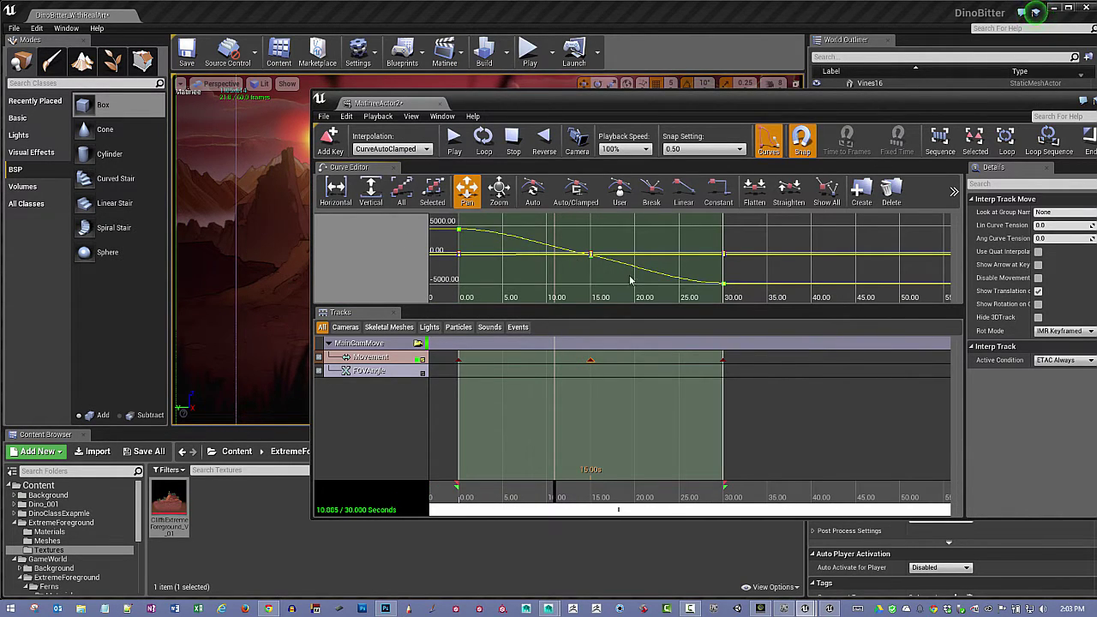
- Change the first and last keys of the descending movement curve to Linear interpolation and adjust the last key's tangent handle
click(461, 232)
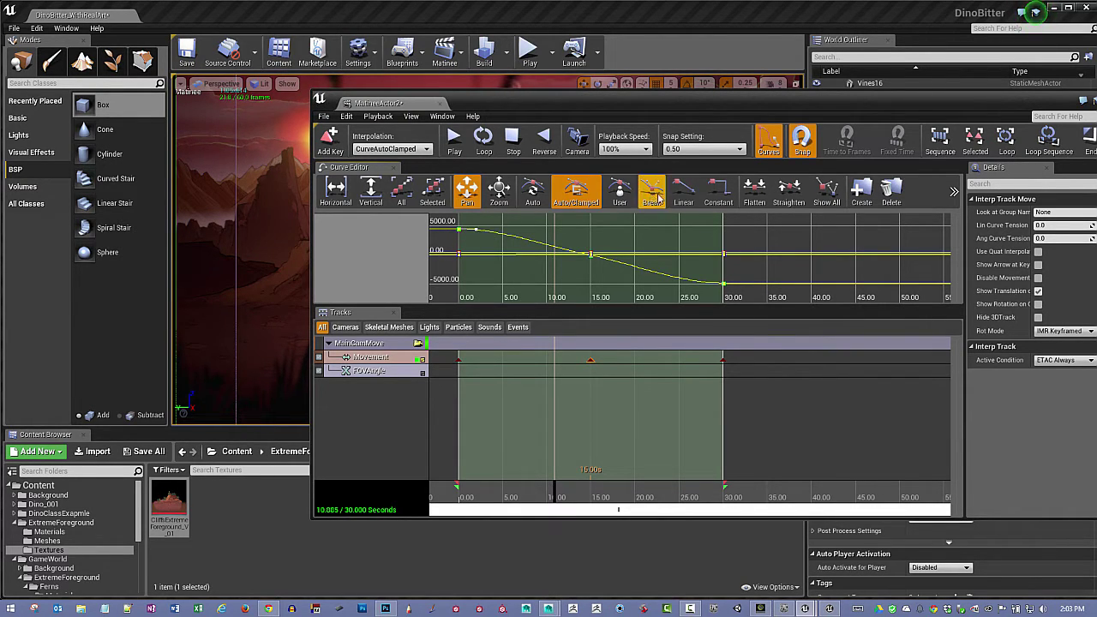
click(684, 195)
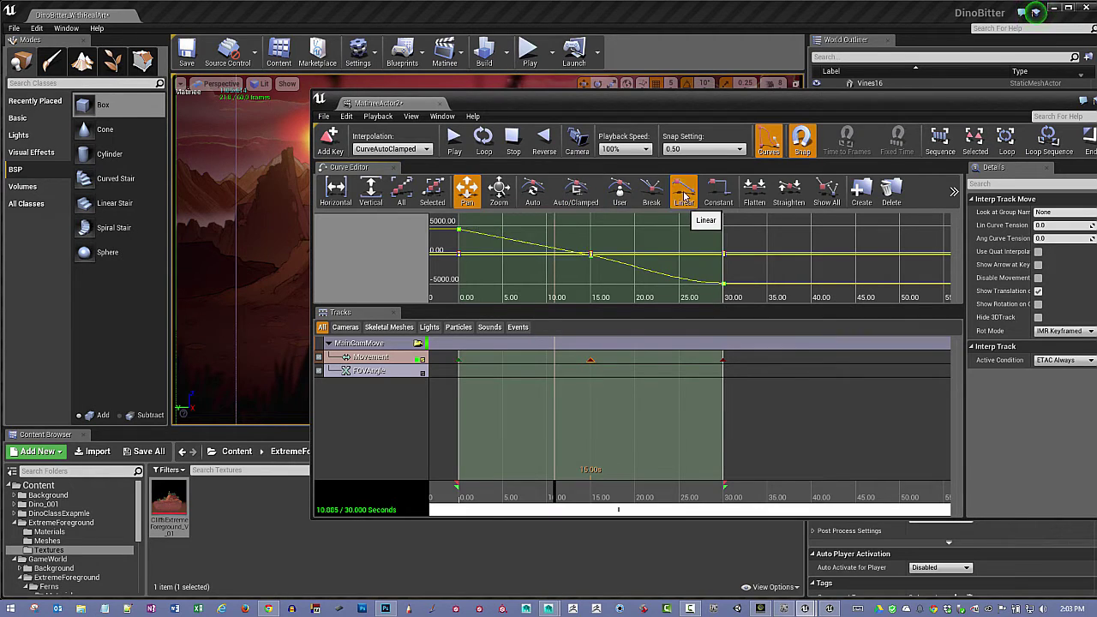
click(723, 283)
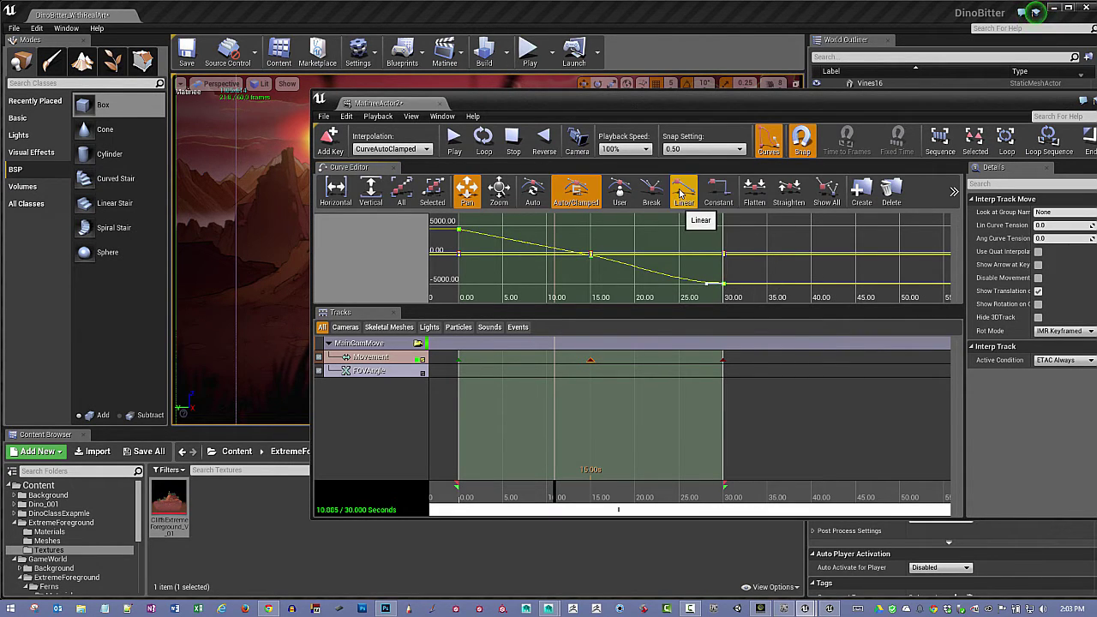
click(684, 194)
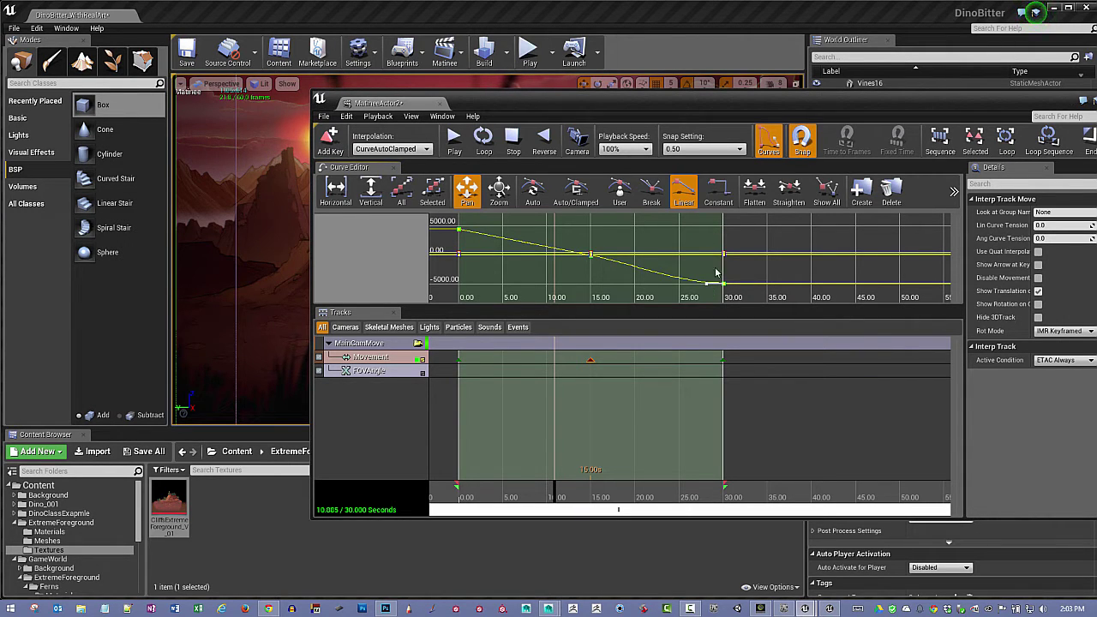
click(684, 193)
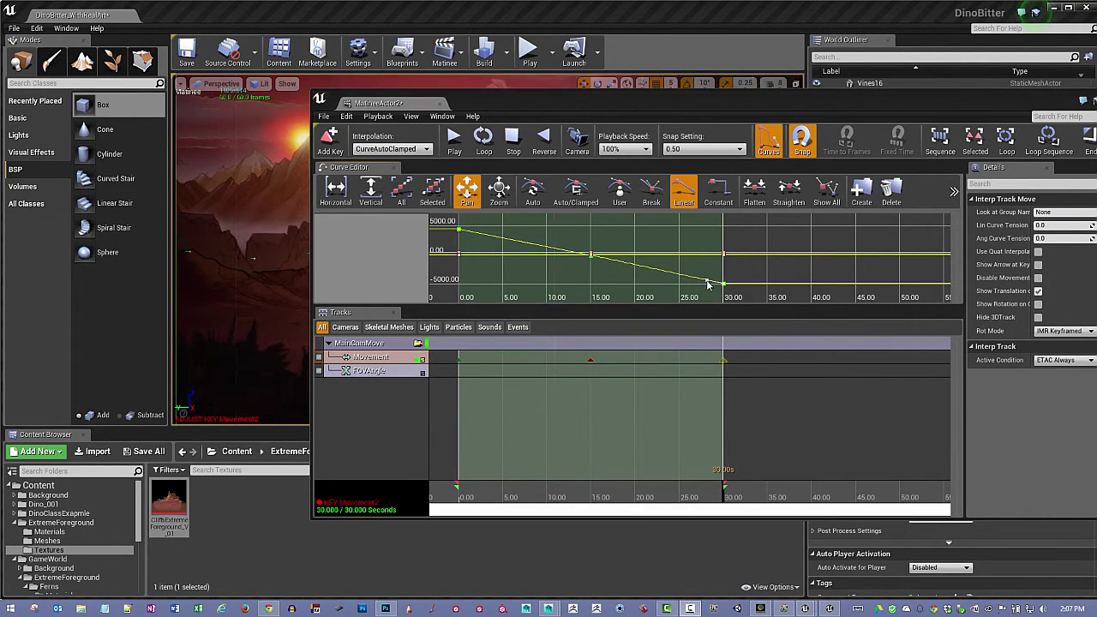
drag(706, 282, 701, 283)
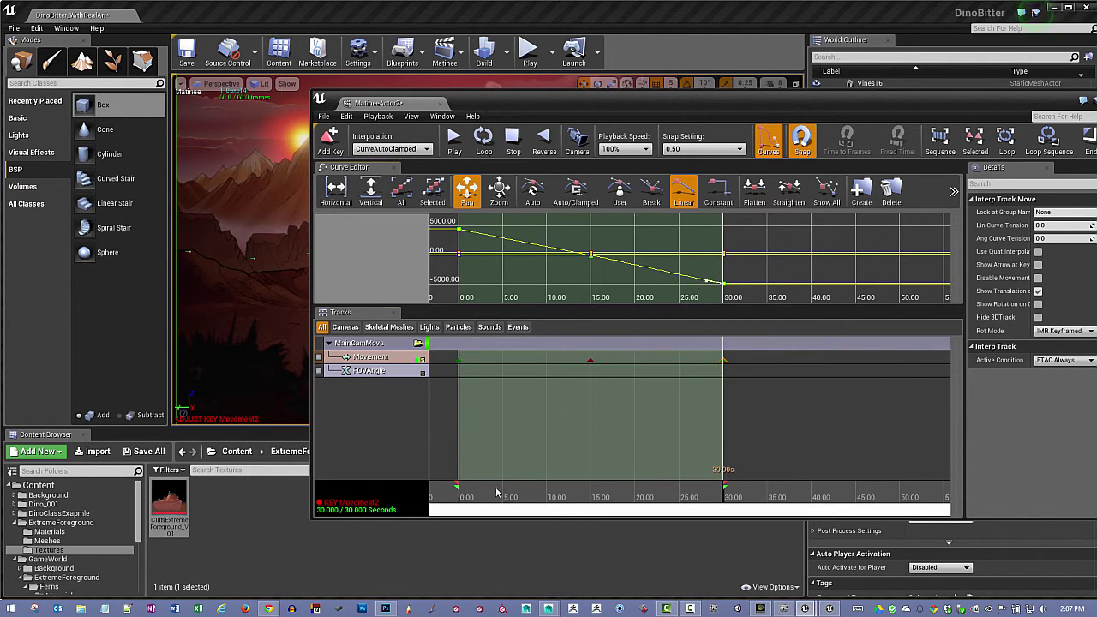
- Rewind to the start, play the linear camera move in the viewport to check its beginning, and stop playback
drag(497, 492, 417, 485)
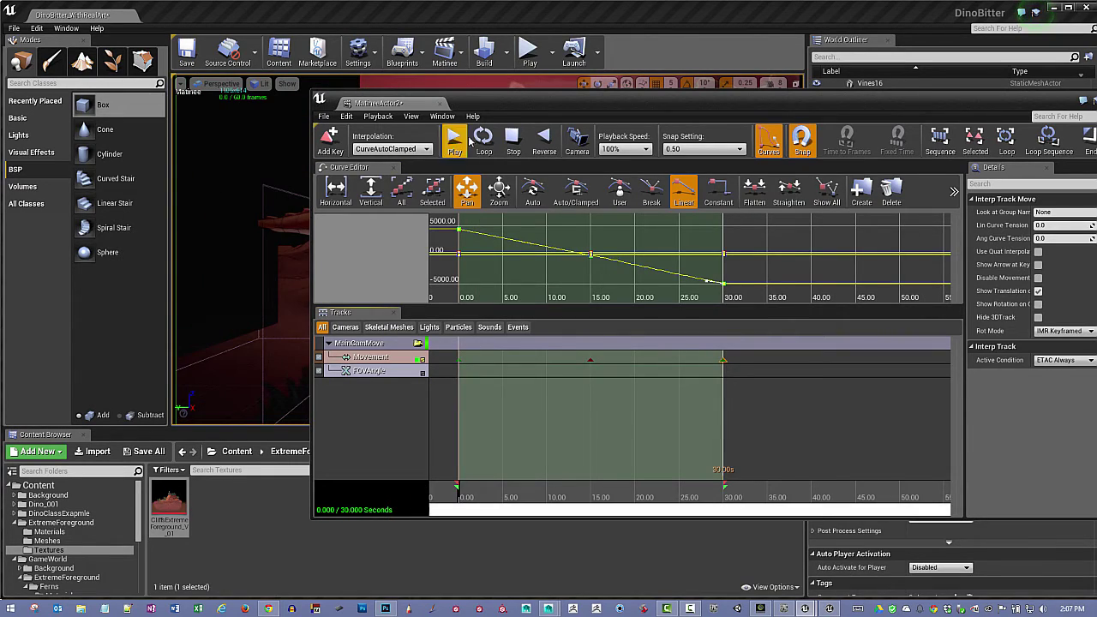
drag(557, 103, 486, 452)
click(383, 504)
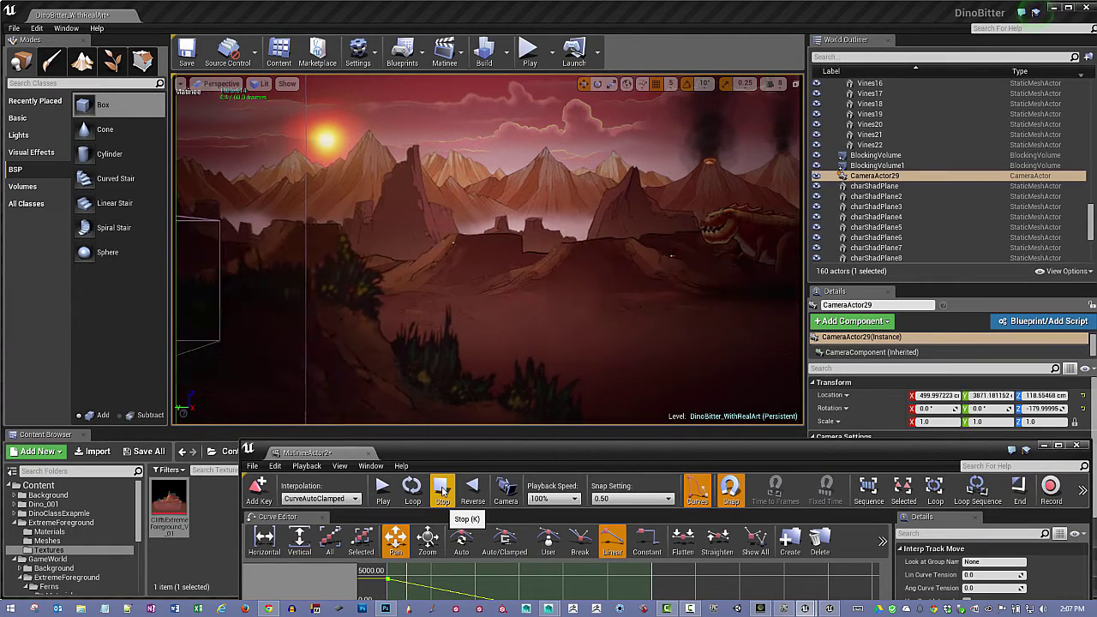
click(442, 491)
drag(469, 458, 483, 178)
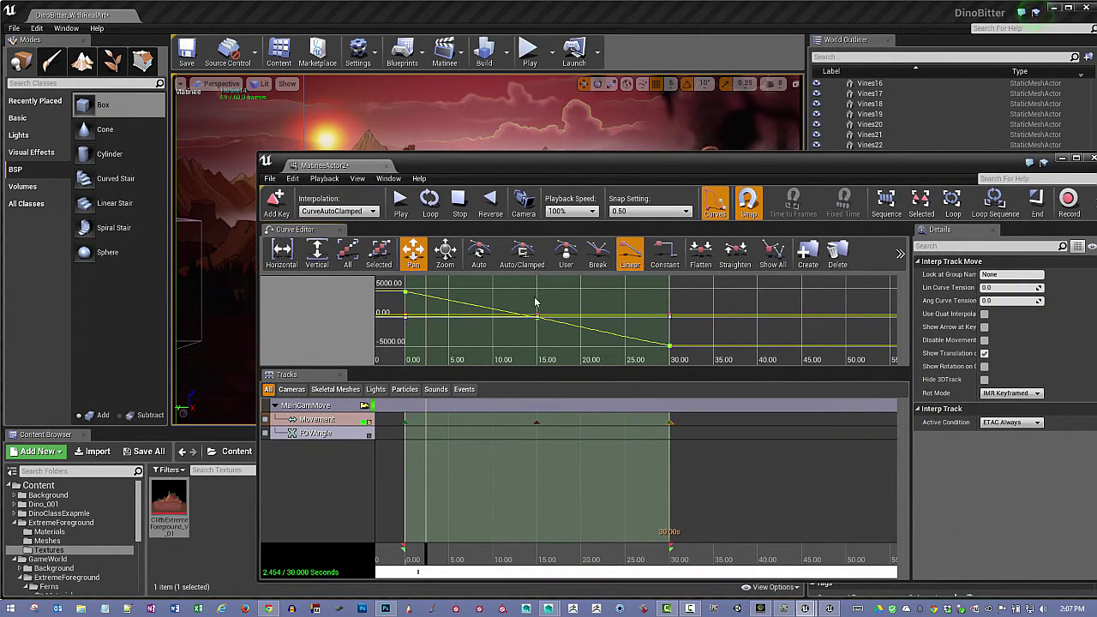
- Set the first and last keys of the movement curve to Curve Auto and return the playhead to the start
click(479, 251)
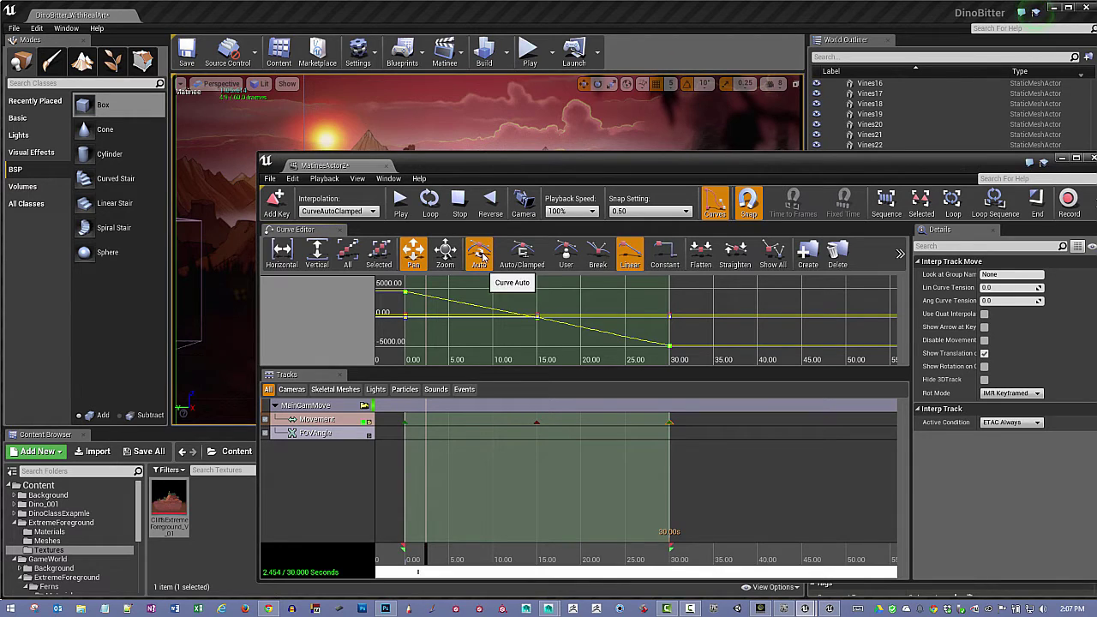
click(669, 345)
click(482, 265)
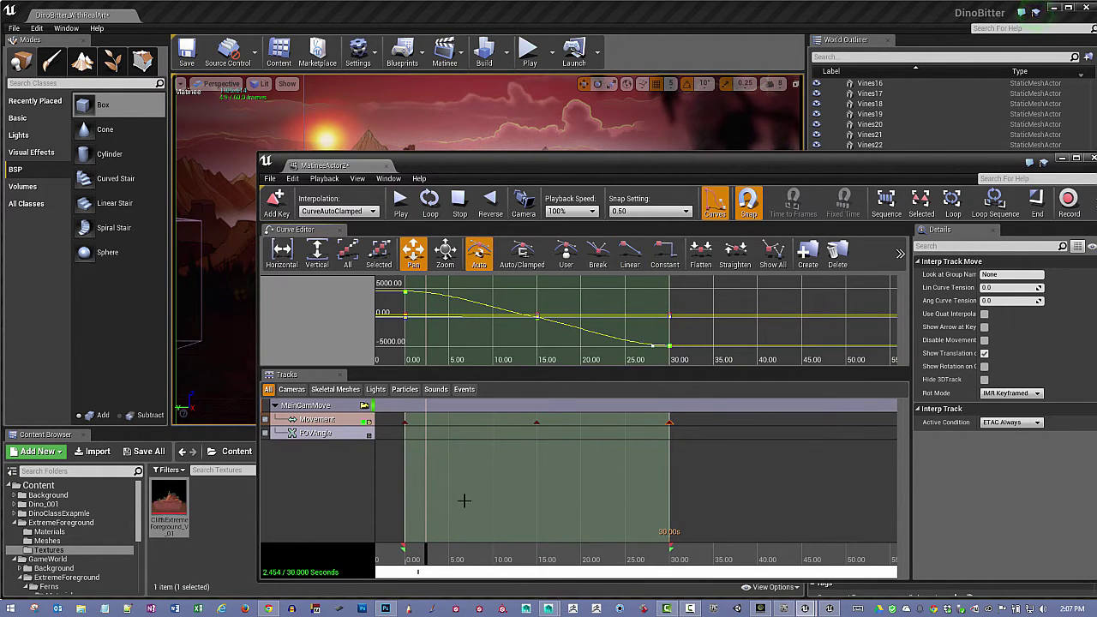
drag(438, 557, 394, 533)
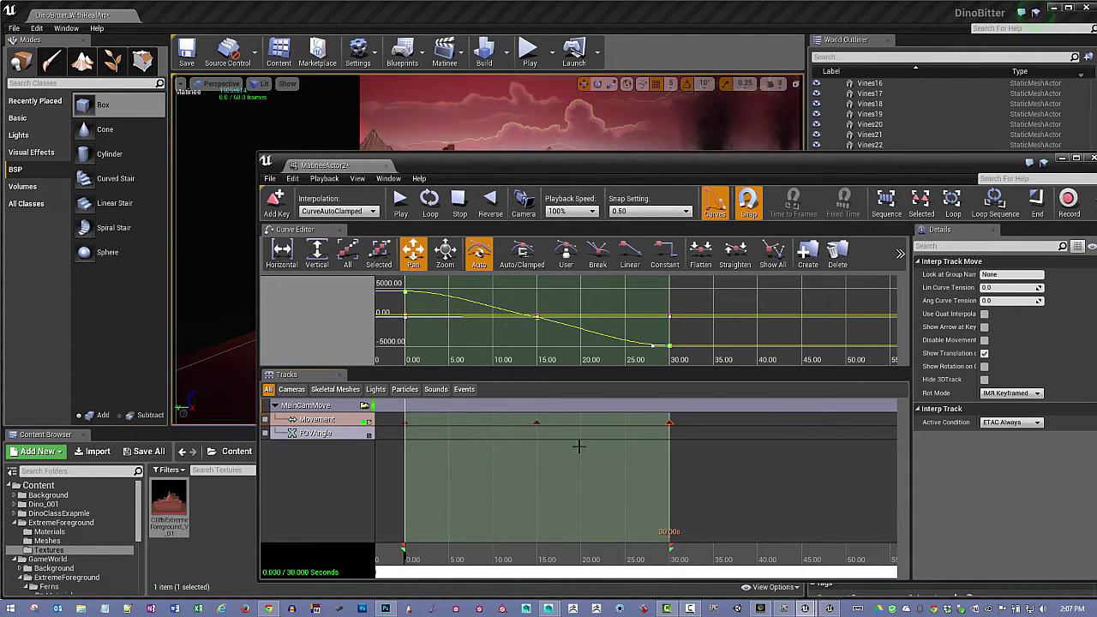
drag(454, 170, 397, 139)
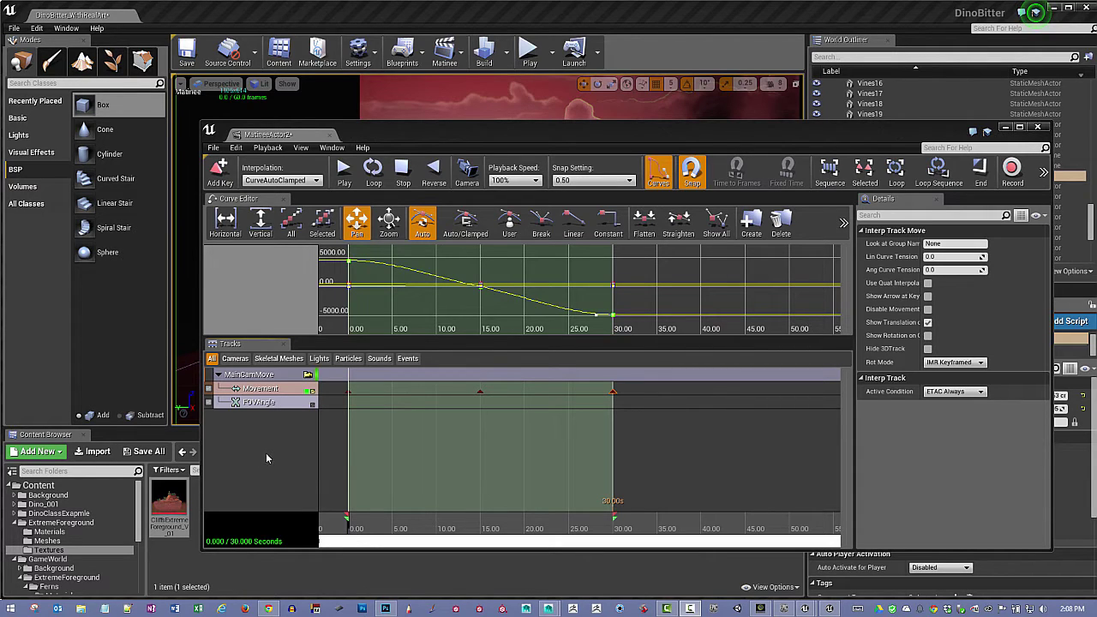
- Split the Movement track into translation and rotation and expand it to reveal the separate X, Y and Z sub-tracks
right_click(287, 394)
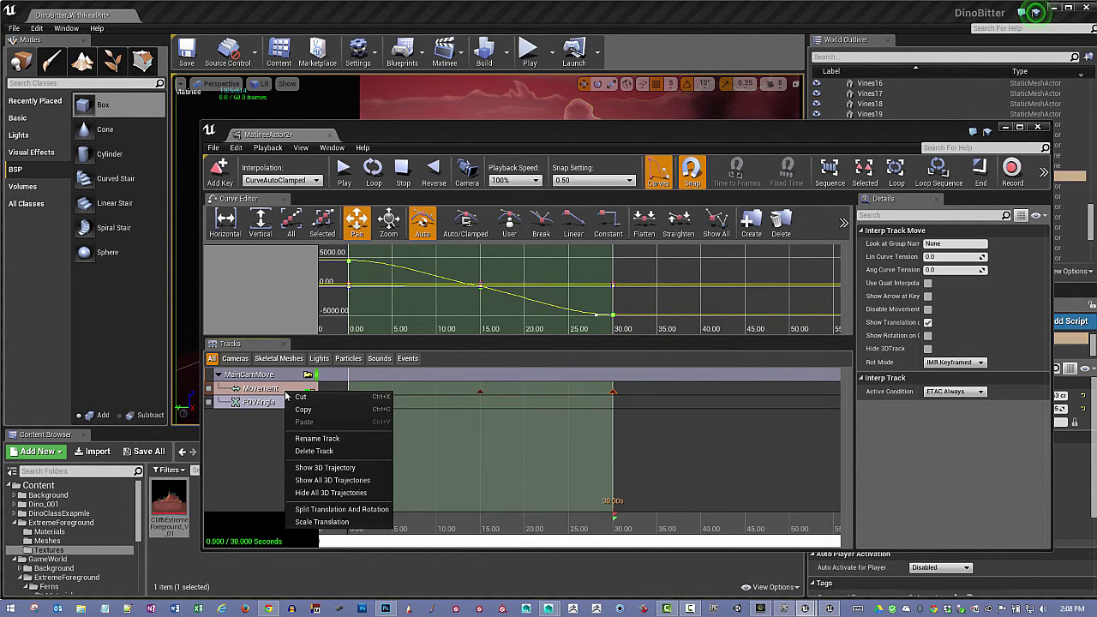
click(357, 511)
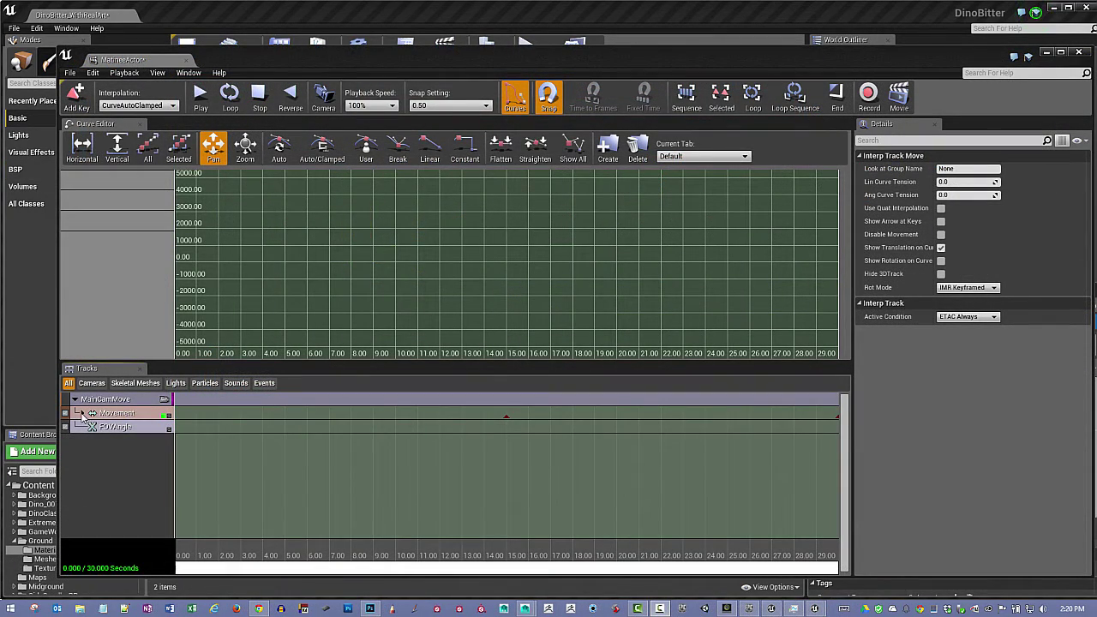
click(83, 413)
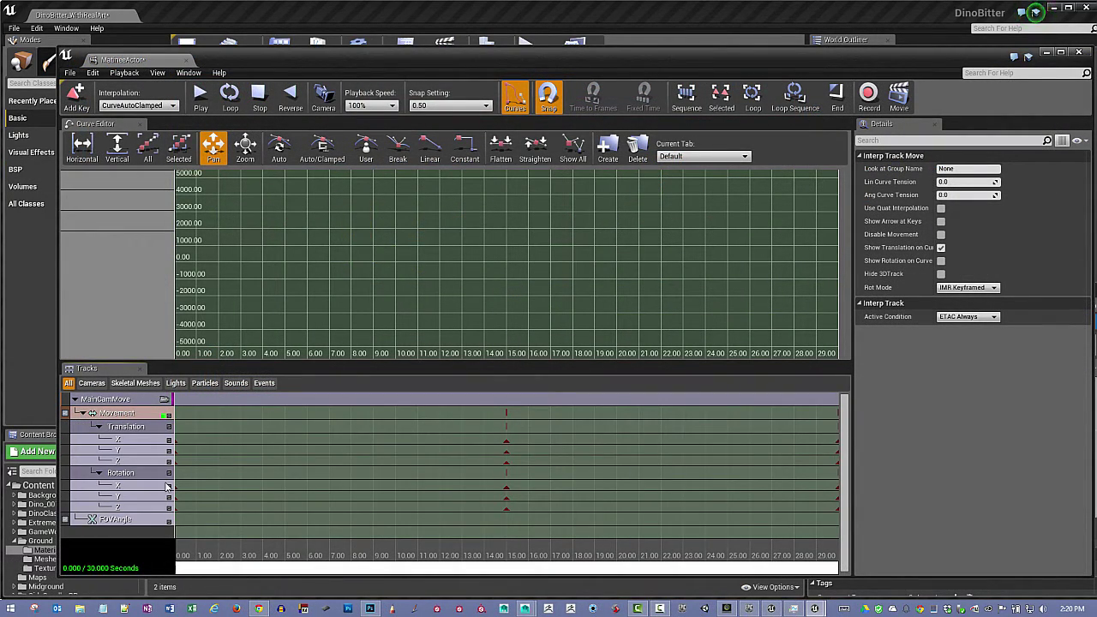
mouse_move(289, 543)
mouse_down()
mouse_move(299, 544)
mouse_move(275, 544)
mouse_up()
drag(280, 506, 317, 507)
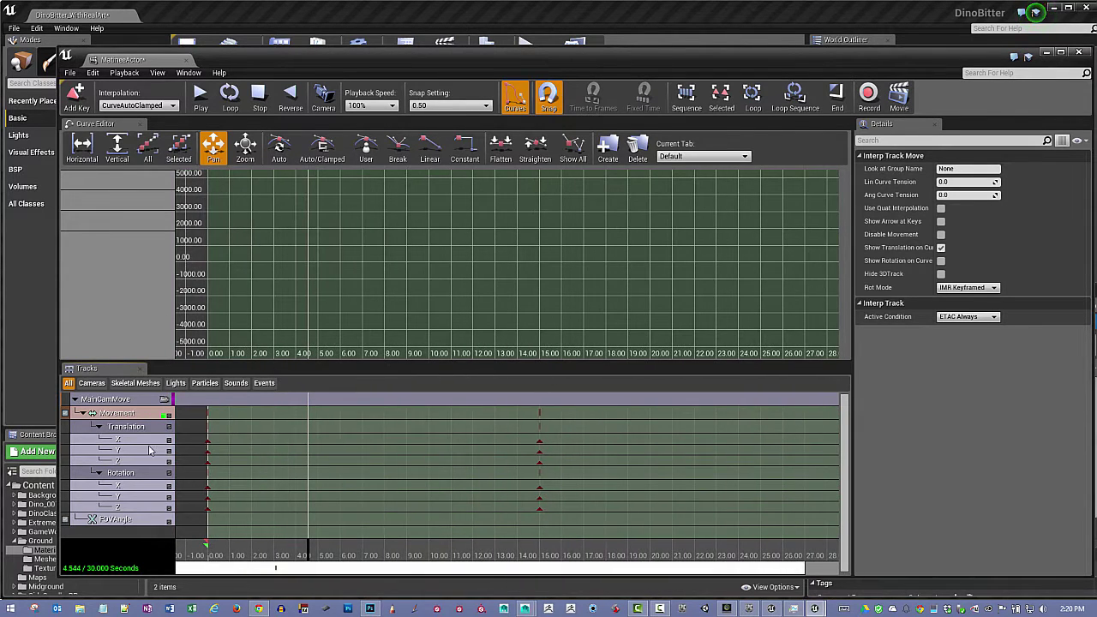
- Show the Translation curves in the Curve Editor, isolate the Y curve and examine it over the full sequence
click(169, 428)
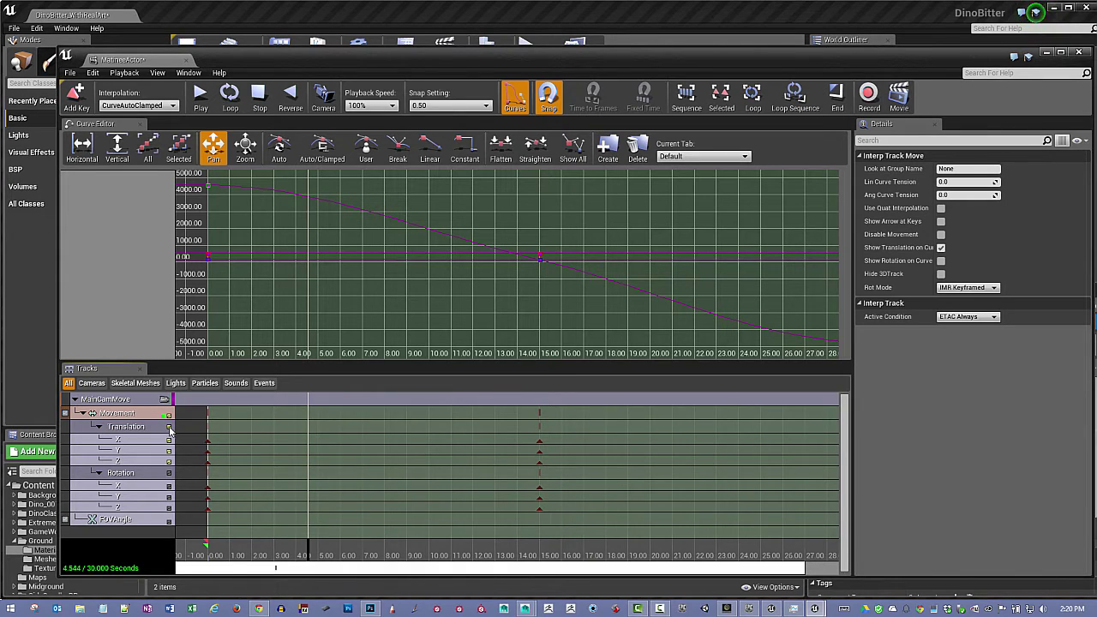
click(169, 461)
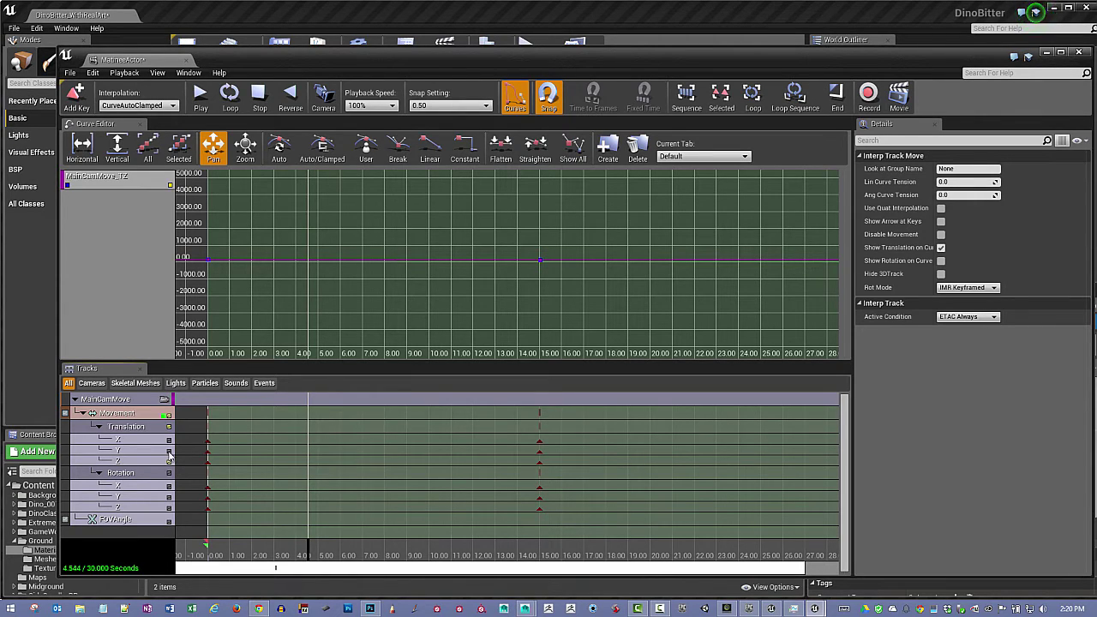
click(169, 463)
click(168, 451)
click(169, 451)
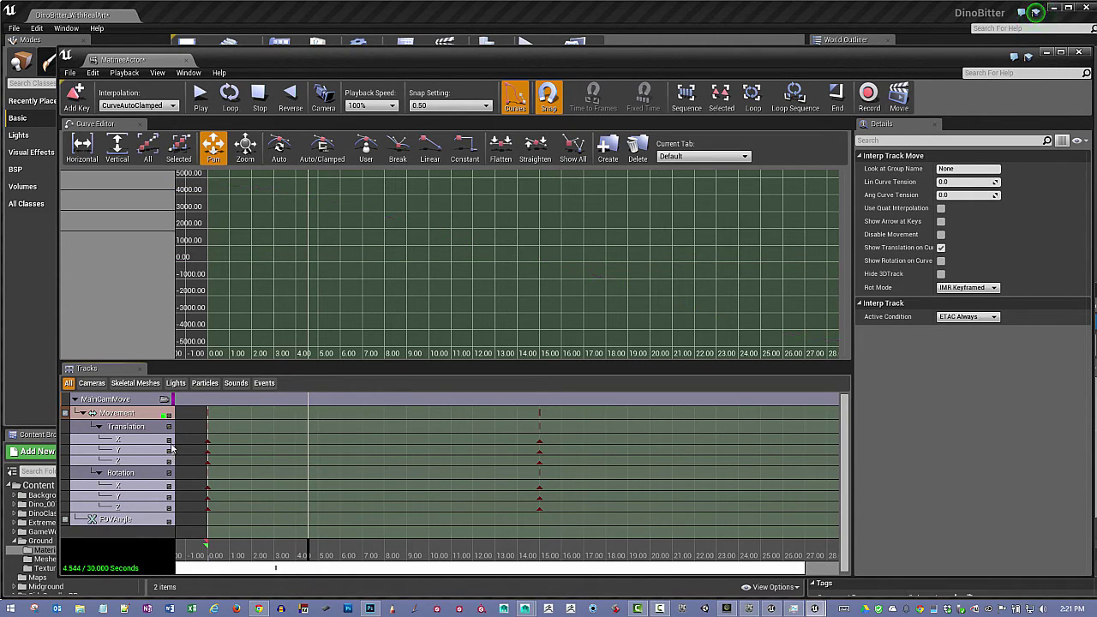
click(169, 440)
click(168, 442)
click(169, 452)
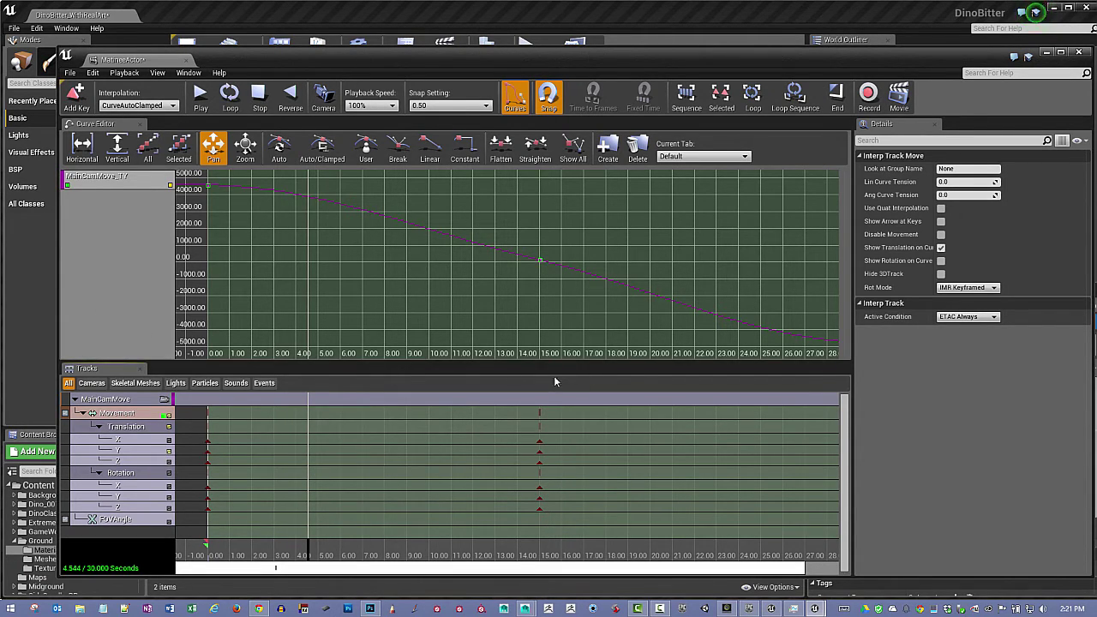
right_click(720, 283)
mouse_move(720, 283)
right_down()
mouse_move(704, 278)
mouse_move(721, 281)
right_up()
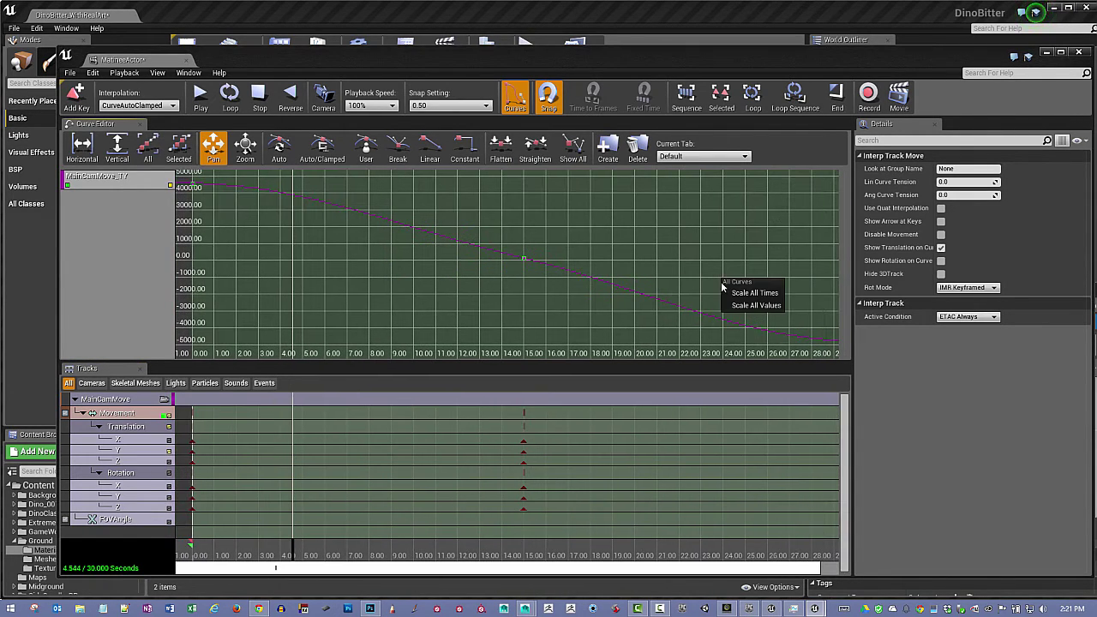
scroll(666, 276, down, 2)
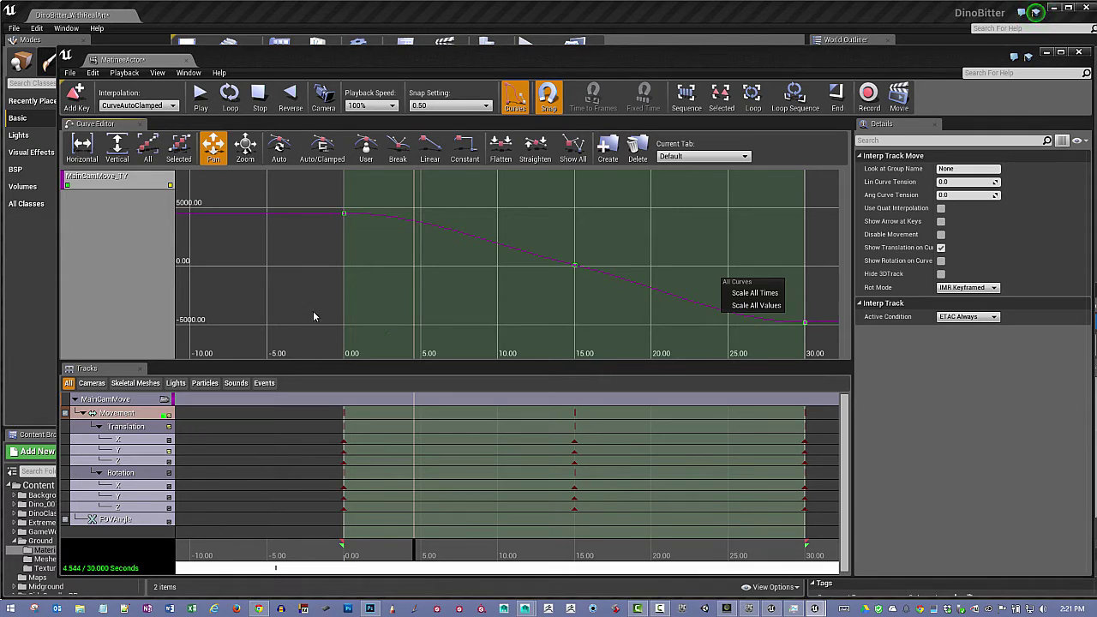
mouse_move(576, 269)
- Hide the Translation Y curve and view the X and Z curves one at a time
click(169, 451)
click(169, 439)
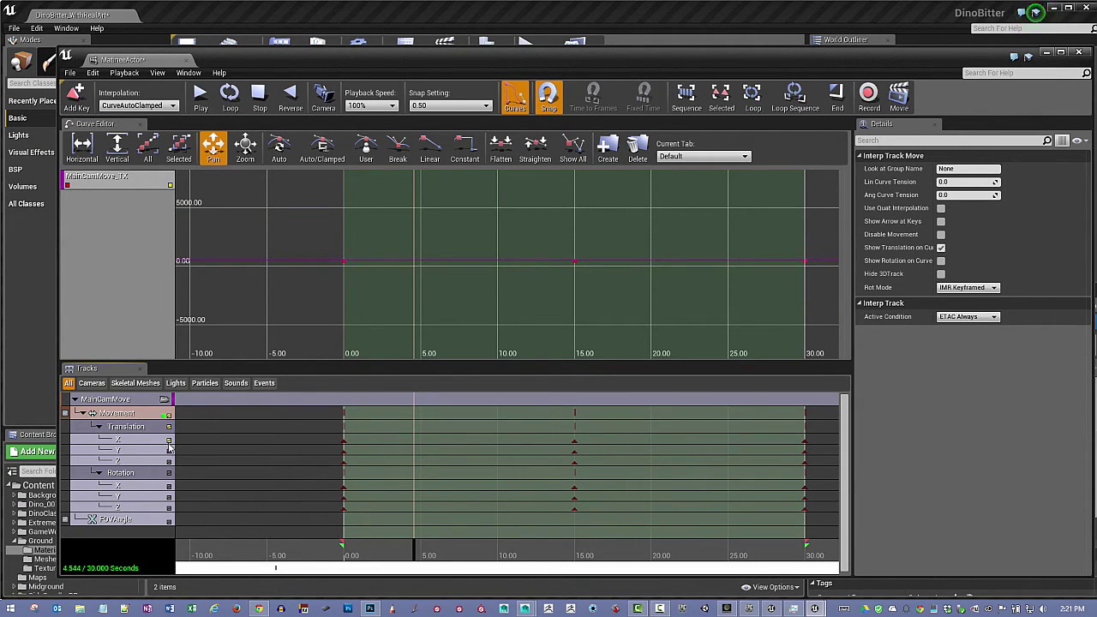
click(169, 440)
click(169, 462)
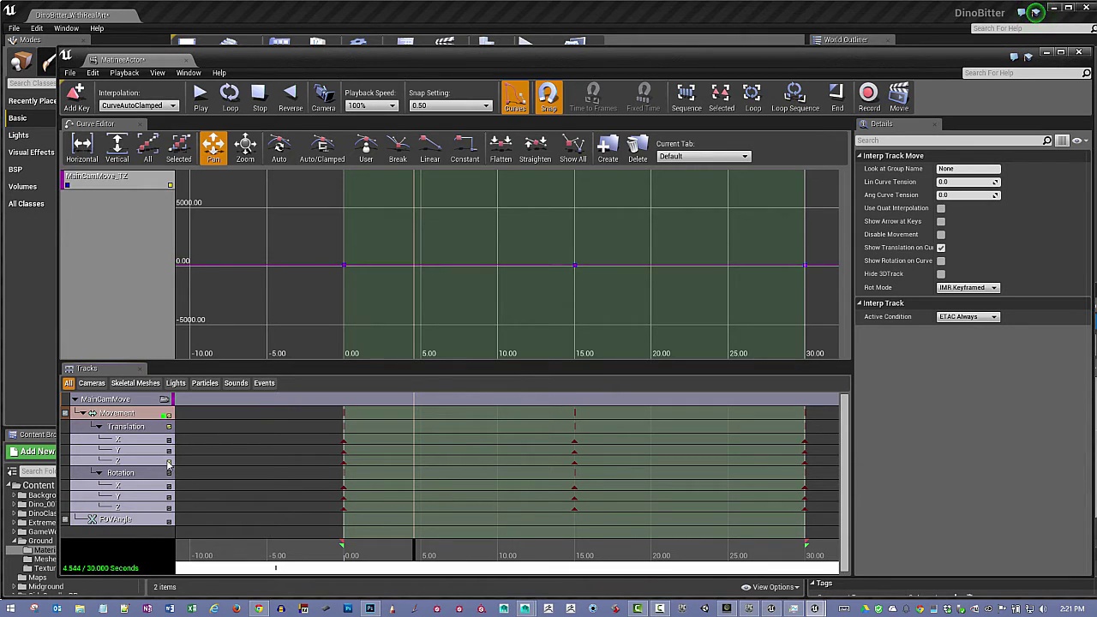
- Set the value of the first Translation Z key, at 0 seconds, to 172
right_click(343, 267)
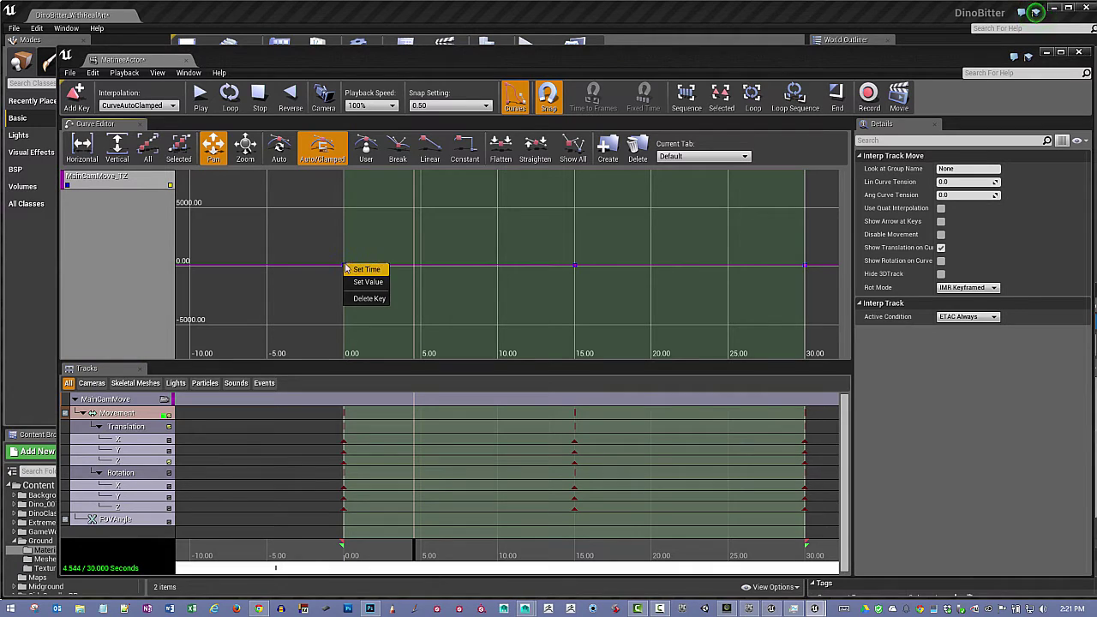
click(367, 282)
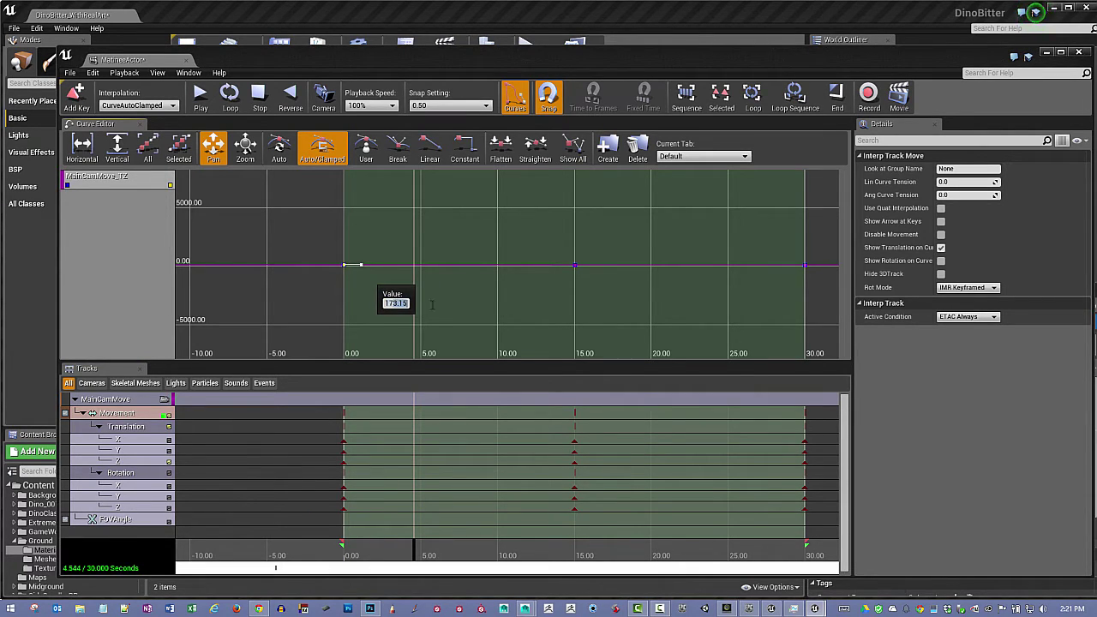
text(172)
key(Return)
- Set the value of the middle Translation Z key, at 15 seconds, to 172
click(575, 265)
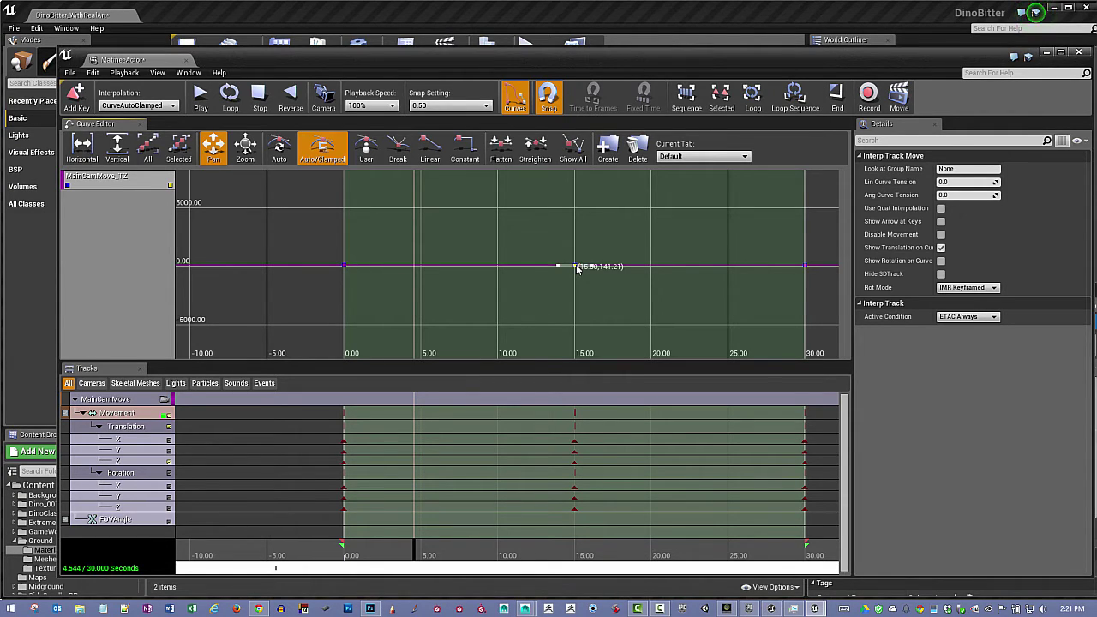
right_click(576, 267)
click(600, 284)
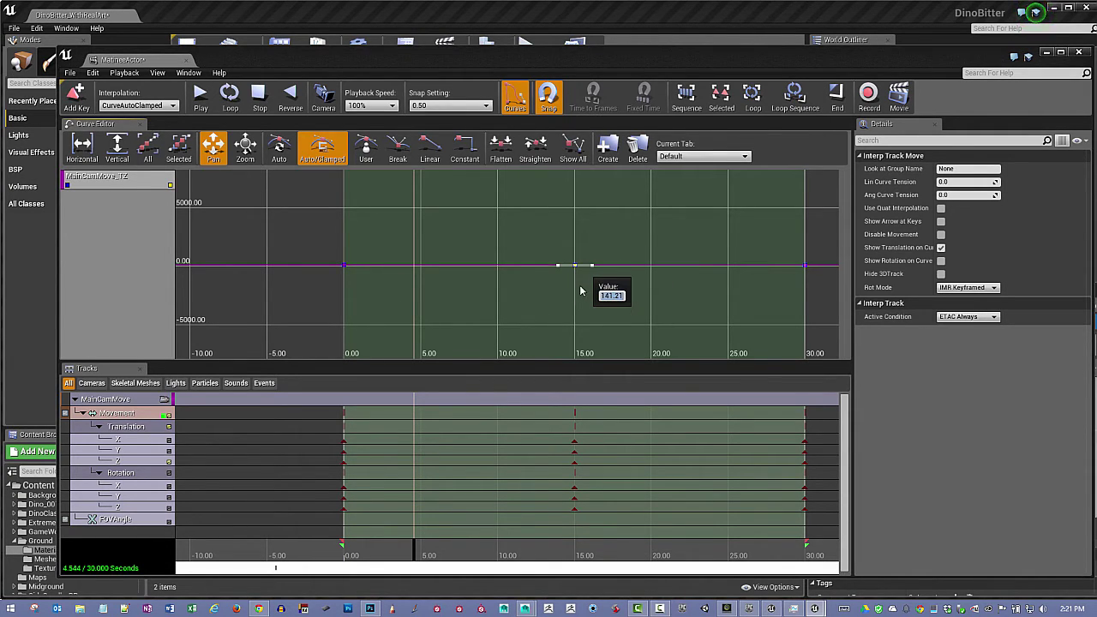
text(172)
key(Return)
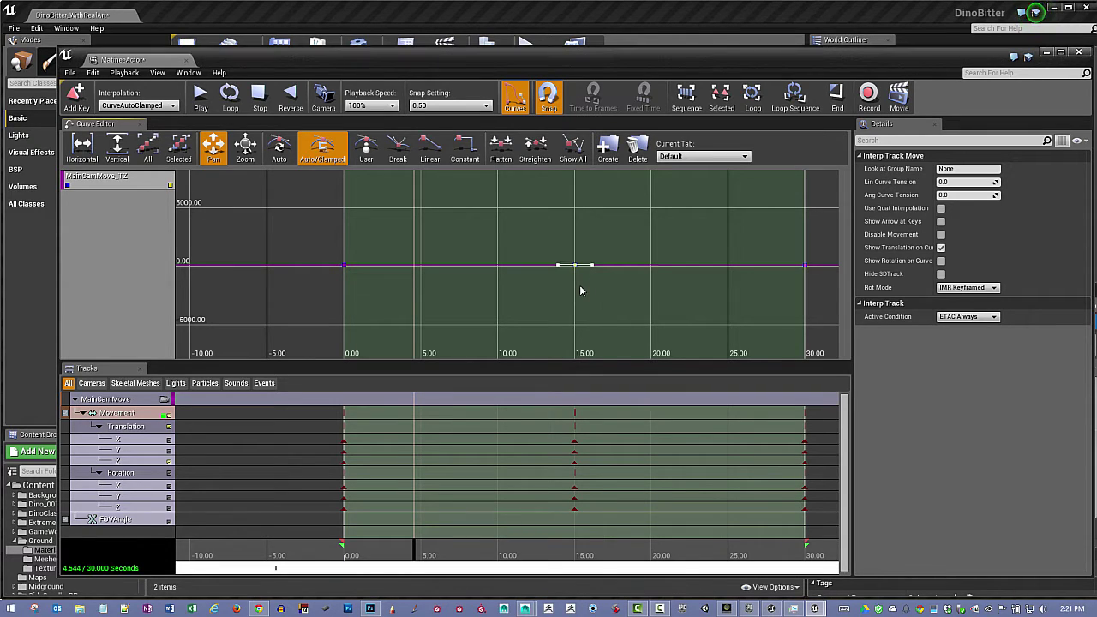
- Enter a new value for the last Translation Z key, at 30 seconds
right_click(805, 265)
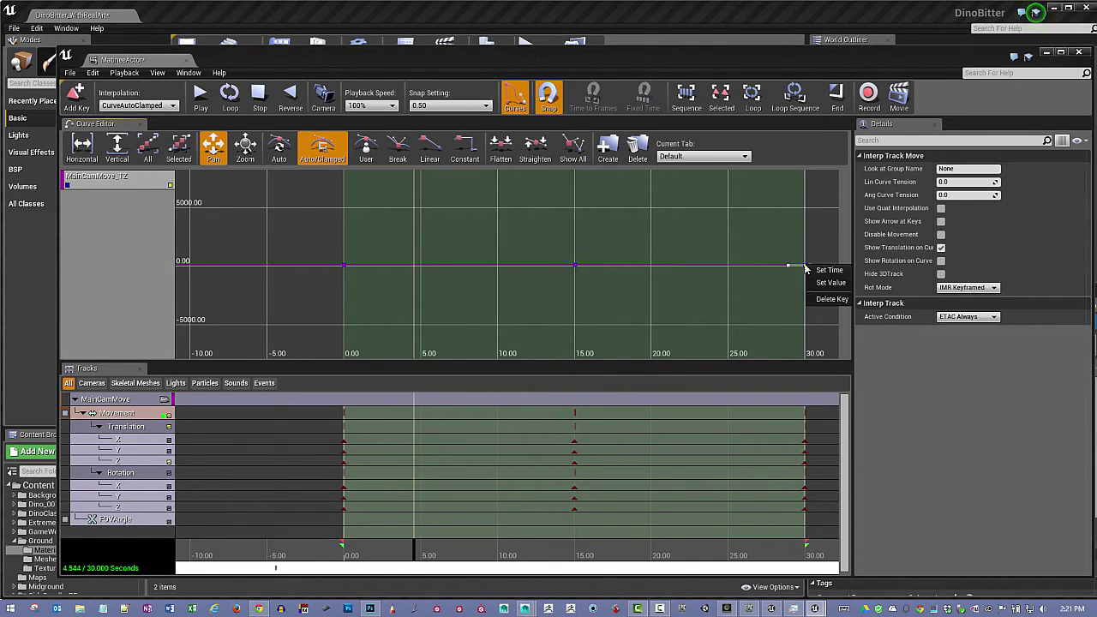
click(824, 284)
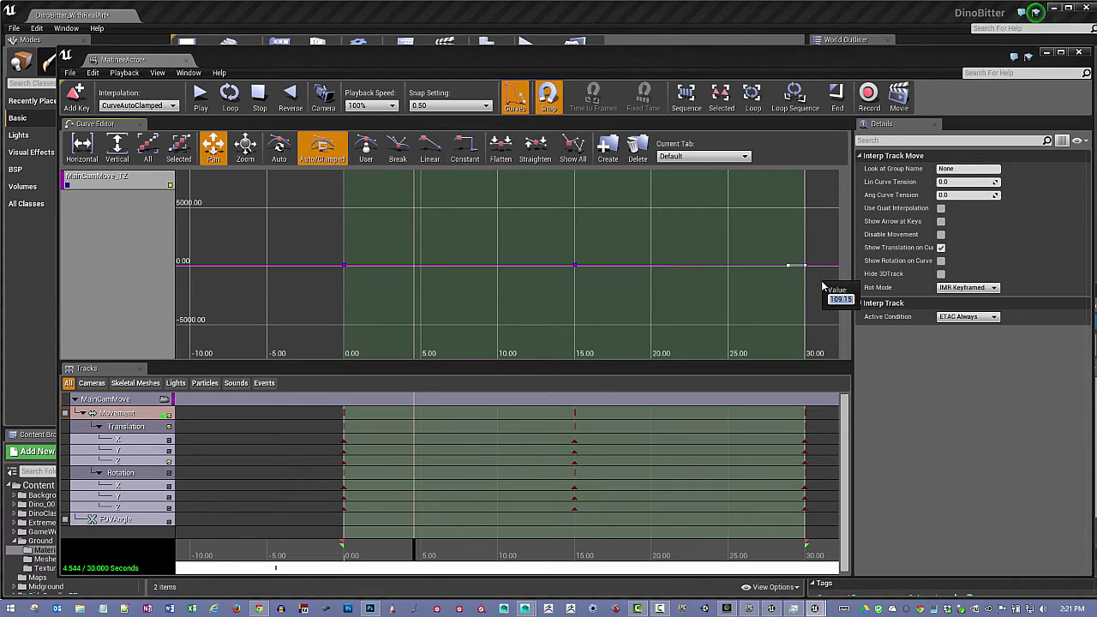
text(3)
key(Return)
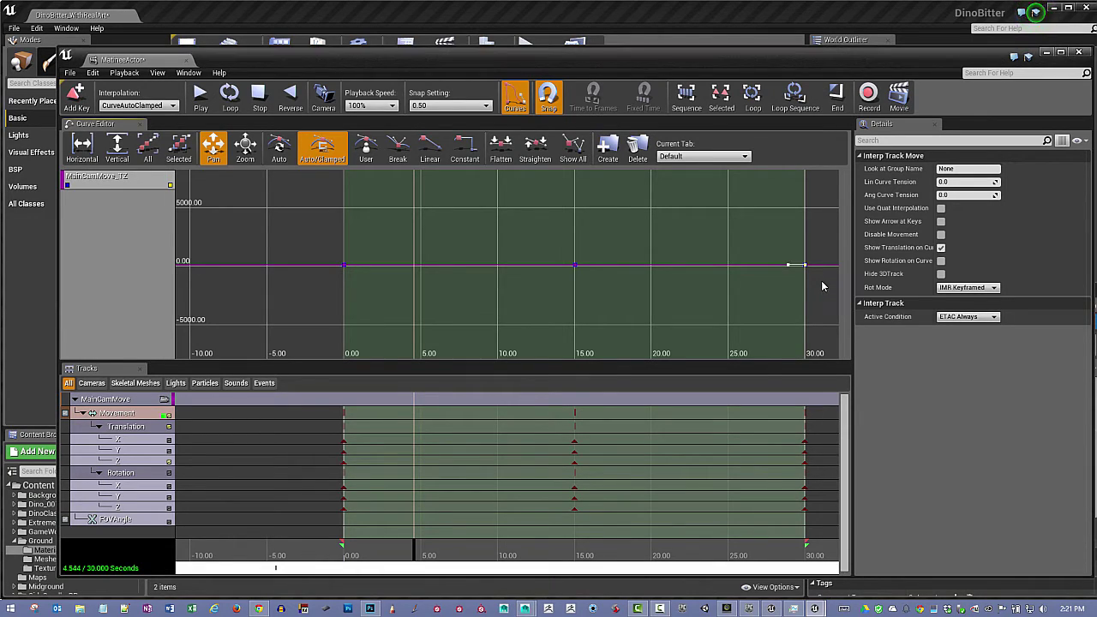
- Uncover the level viewport, look through the MainCamMove camera and scrub from the start to the middle key at 15 seconds
drag(198, 58, 564, 62)
drag(778, 560, 692, 562)
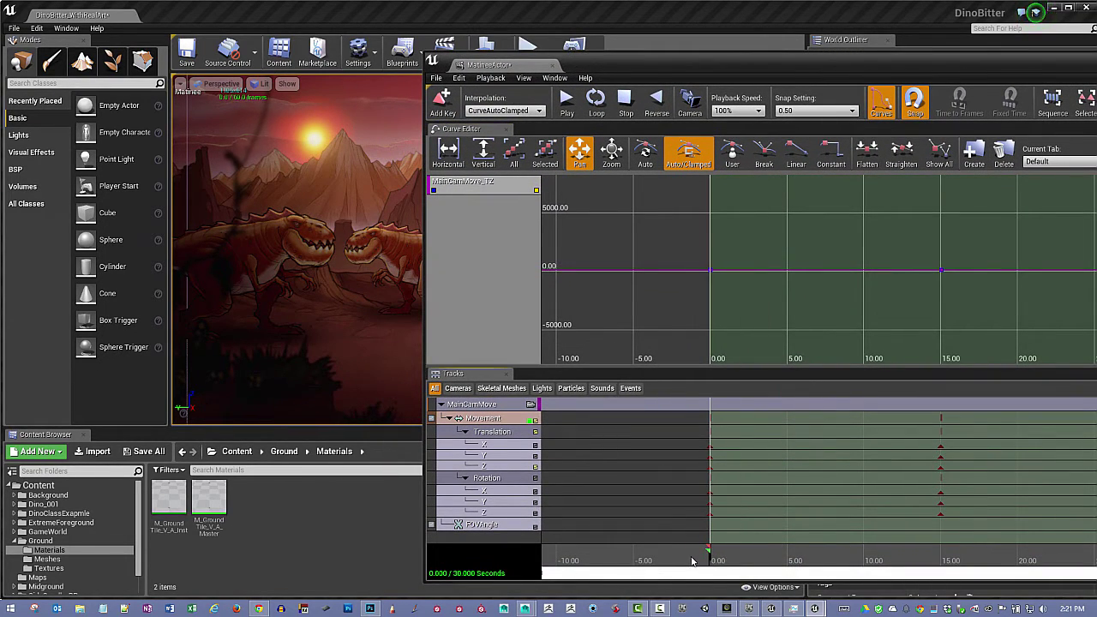
click(533, 405)
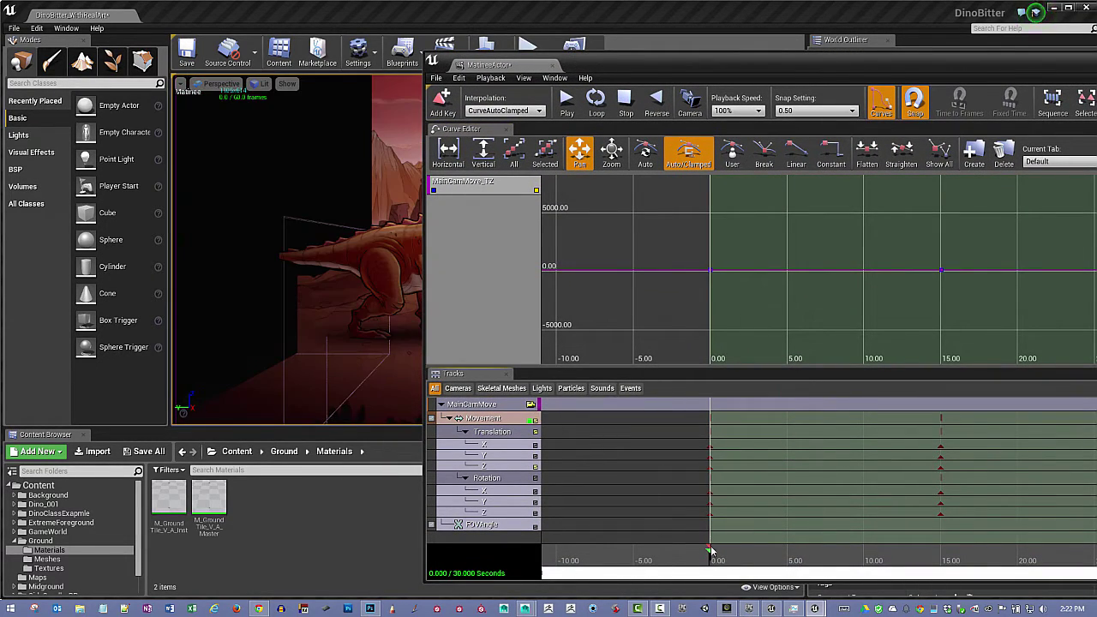
drag(714, 562, 943, 574)
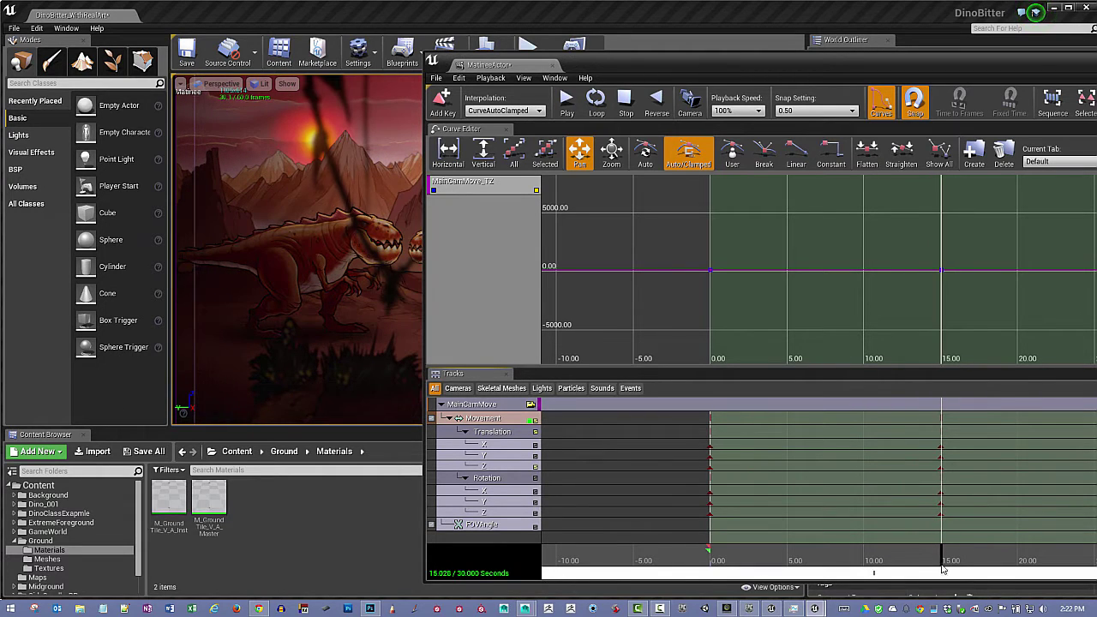
- Lower the middle Translation Z key freehand to about 74 while watching the camera view
click(945, 276)
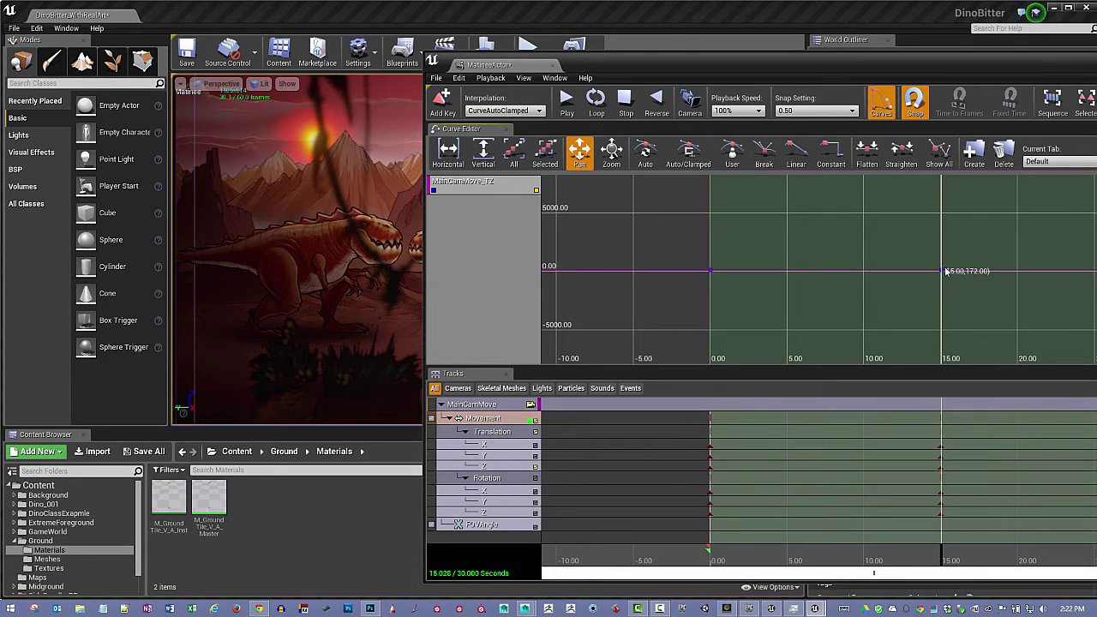
click(943, 273)
click(943, 277)
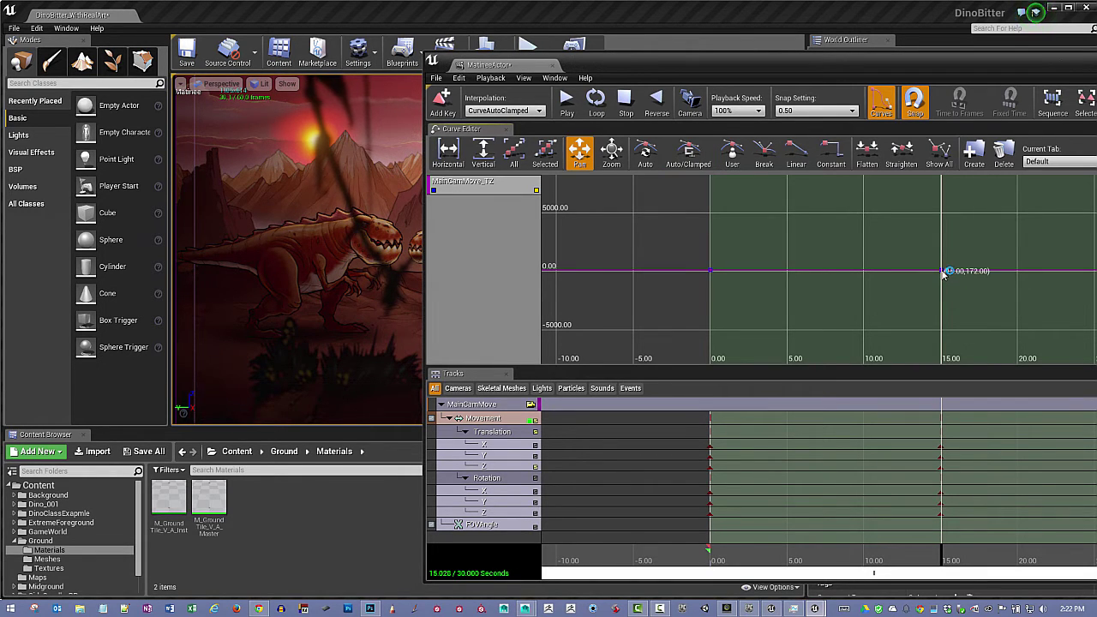
click(944, 275)
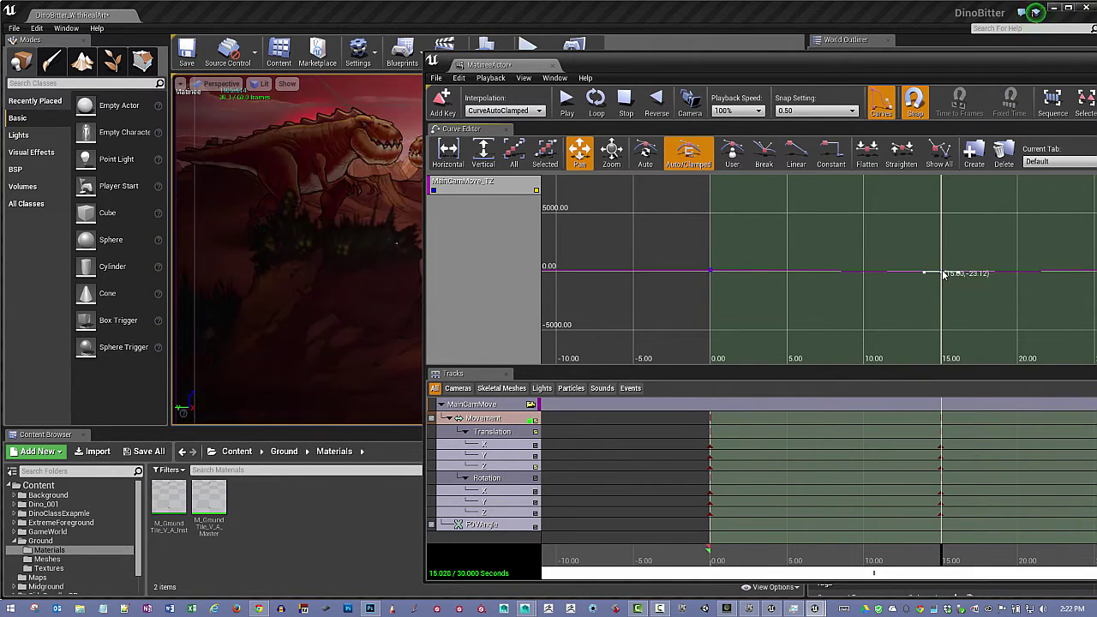
drag(944, 274, 943, 273)
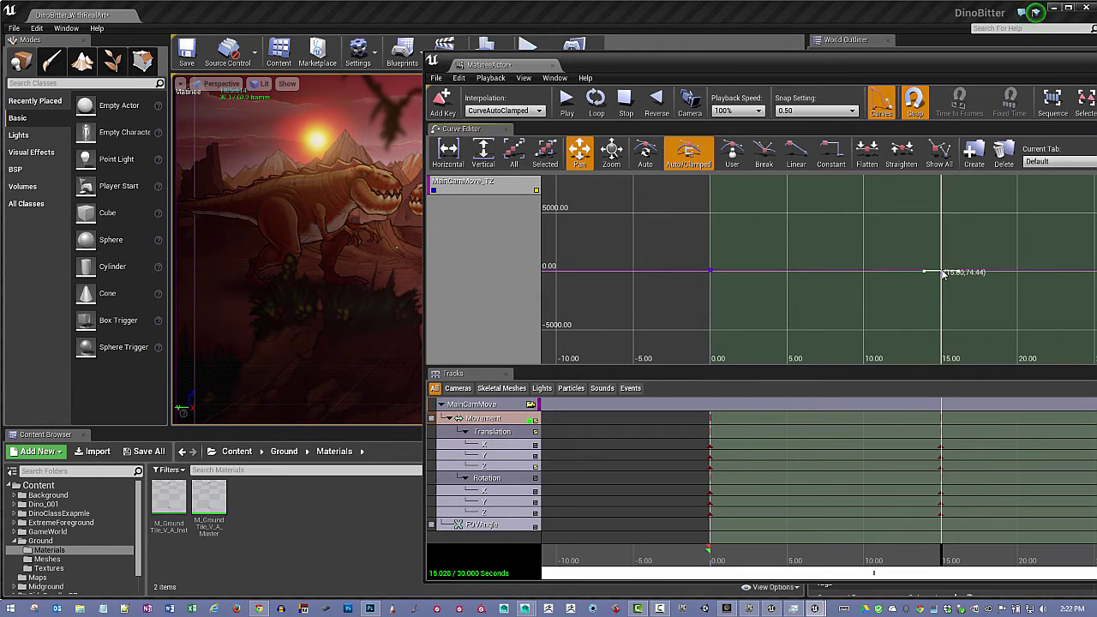
- Set the middle Translation Z key's value to 150 and check the camera view at 15 seconds
right_click(943, 272)
click(967, 290)
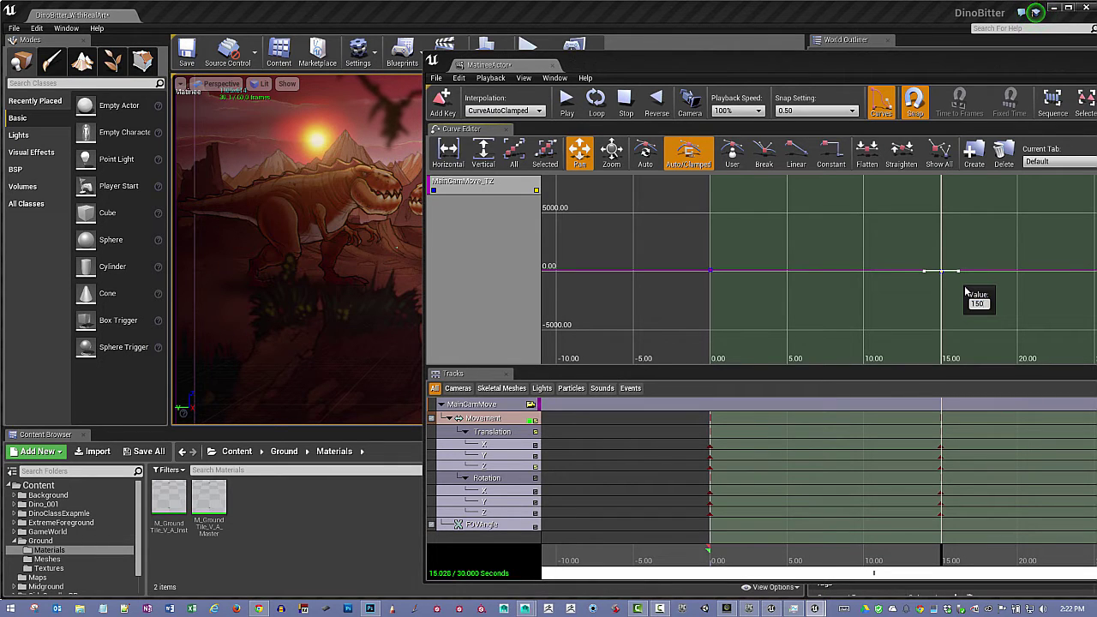
key(Return)
mouse_move(943, 559)
mouse_down()
mouse_move(925, 556)
mouse_move(952, 558)
mouse_move(920, 549)
mouse_move(1044, 545)
mouse_move(941, 547)
mouse_up()
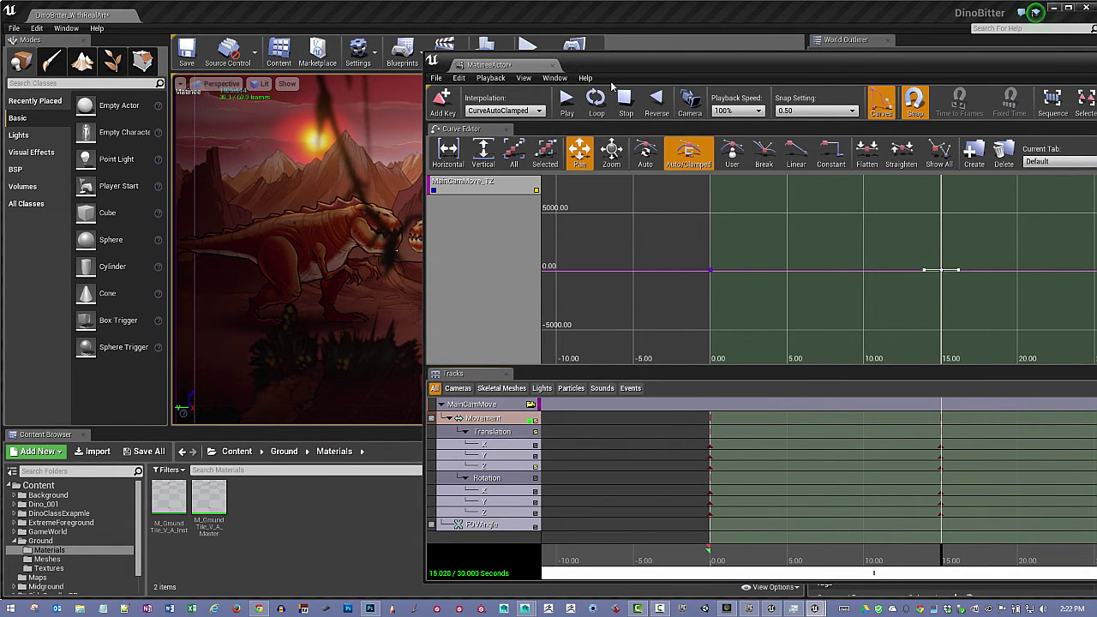
- Move the Matinee window clear of the viewport, loop the sequence to preview the camera move, and bring the window back
drag(615, 62, 319, 476)
click(300, 513)
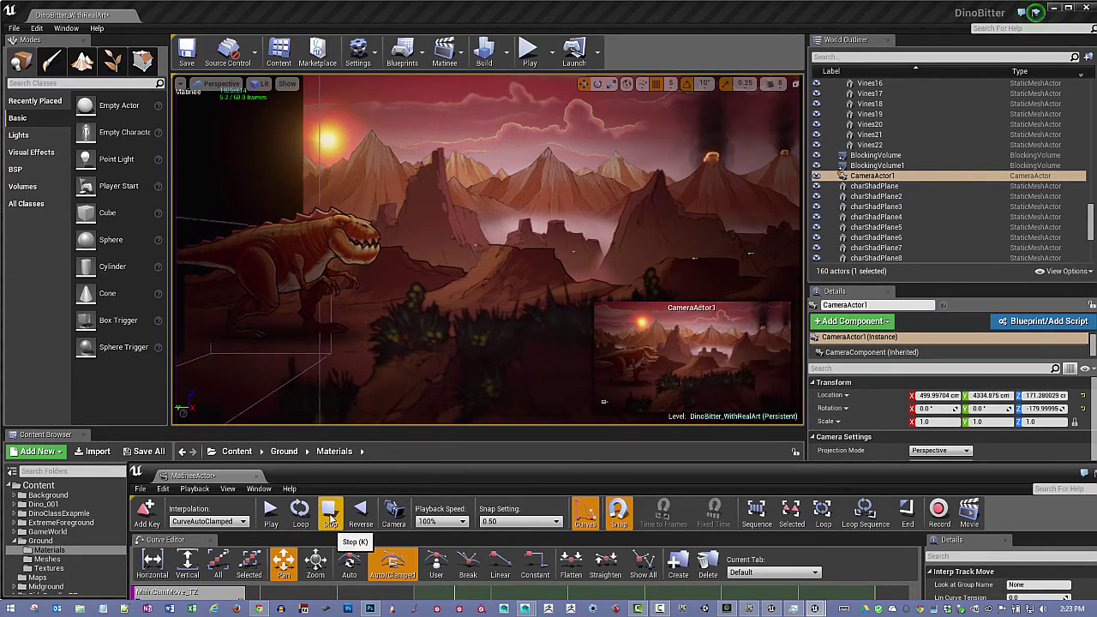
drag(373, 468, 415, 92)
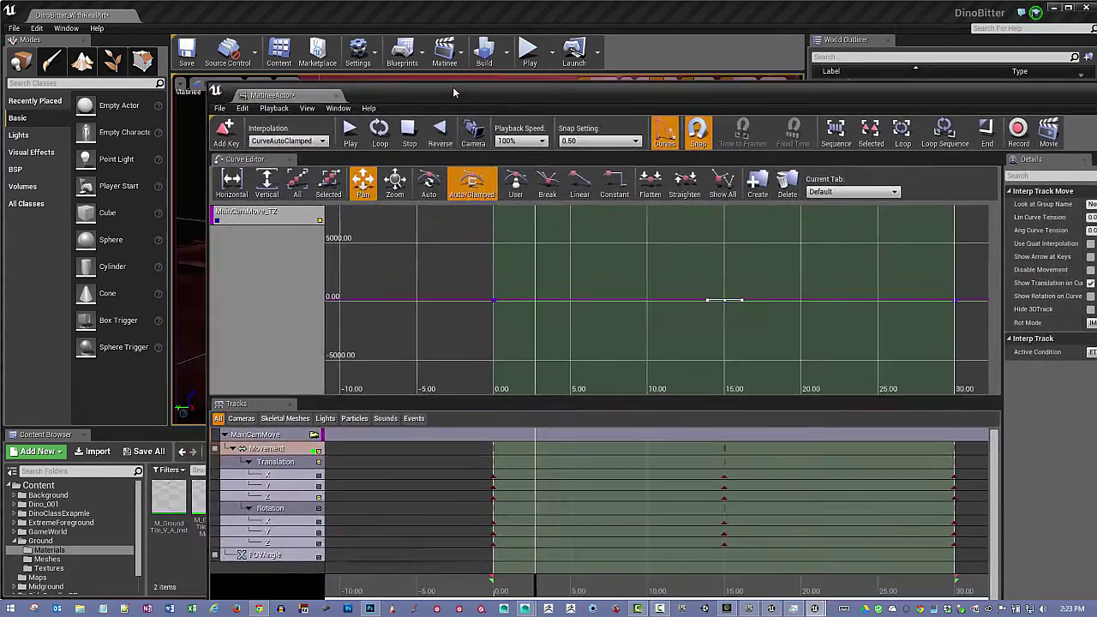
- Collapse the Movement sub-tracks, add a new Director Group and enlarge the track area to show it
click(227, 436)
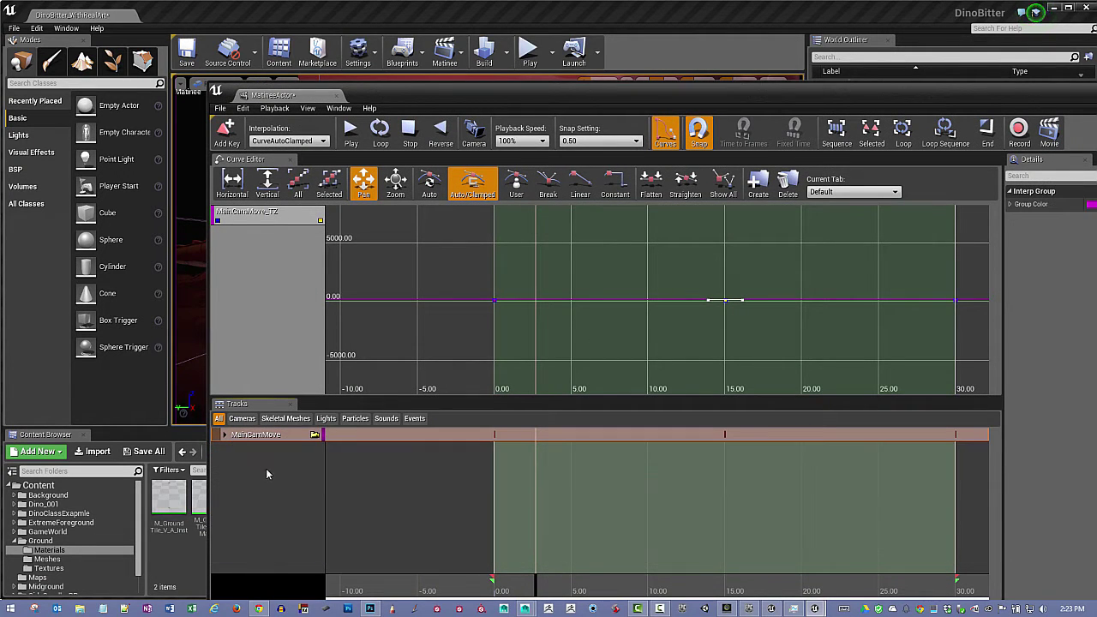
right_click(259, 463)
click(260, 468)
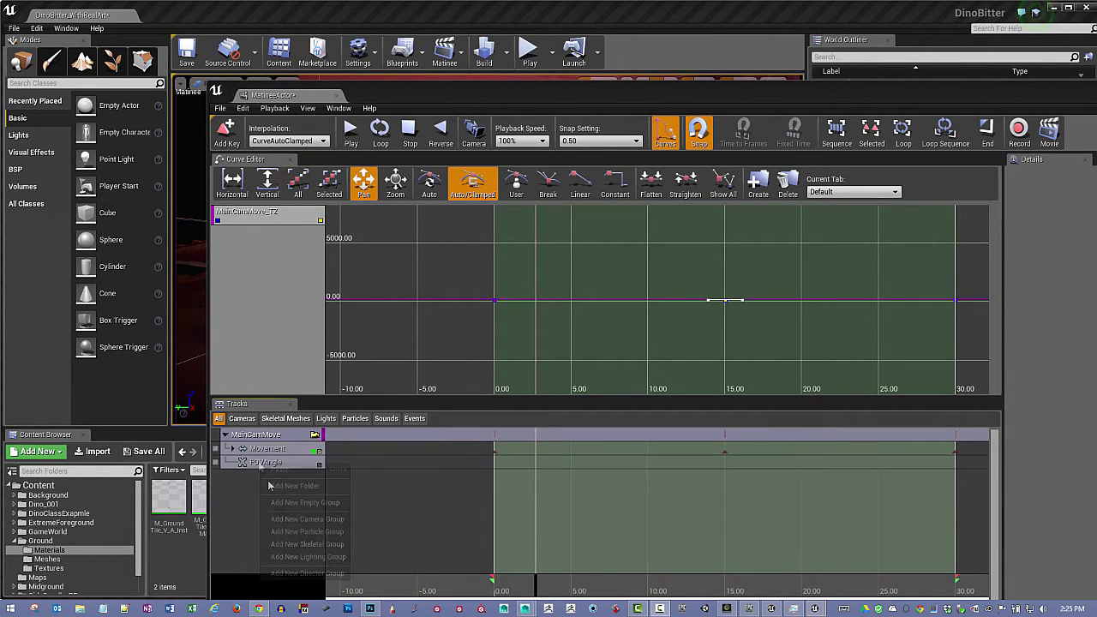
right_click(267, 481)
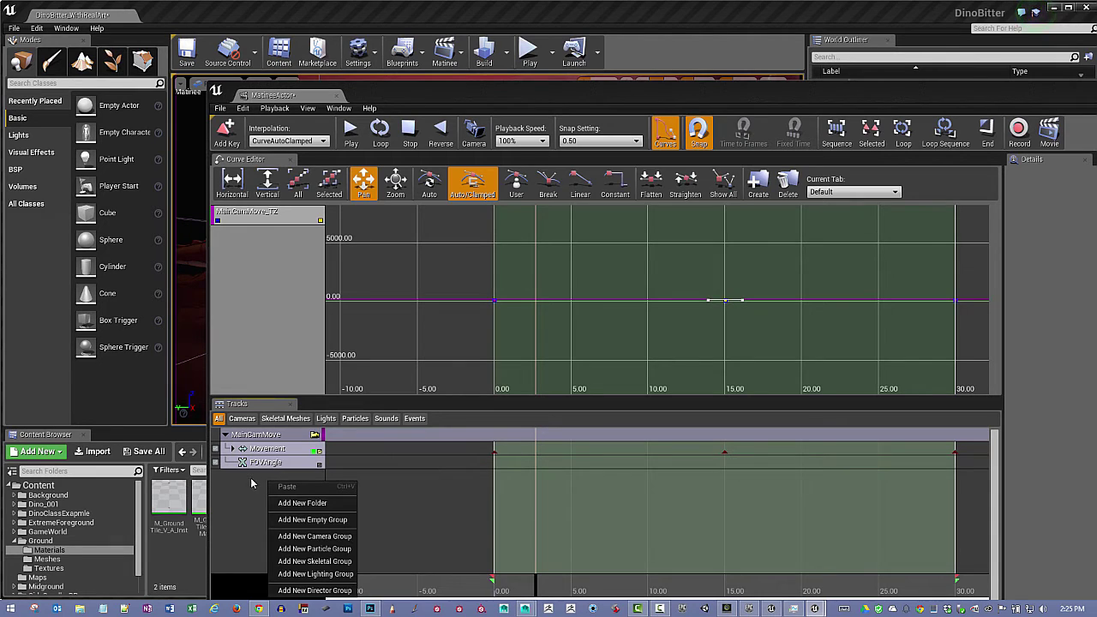
click(349, 591)
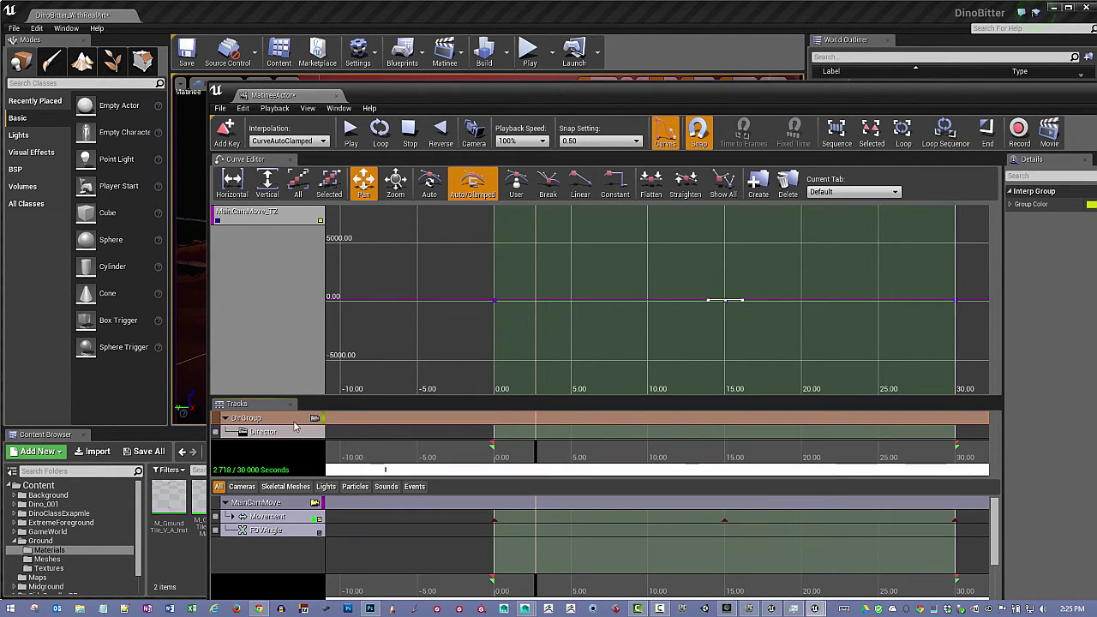
drag(288, 397, 289, 337)
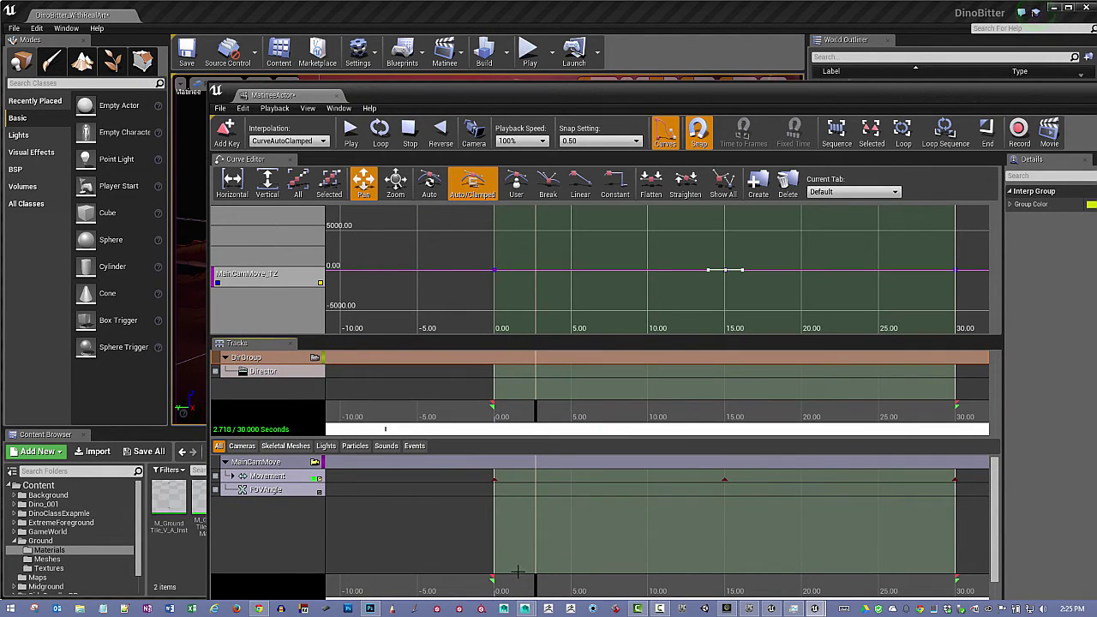
- Add a Director track key at 0 seconds that cuts to the MainCamMove group
drag(537, 589, 483, 589)
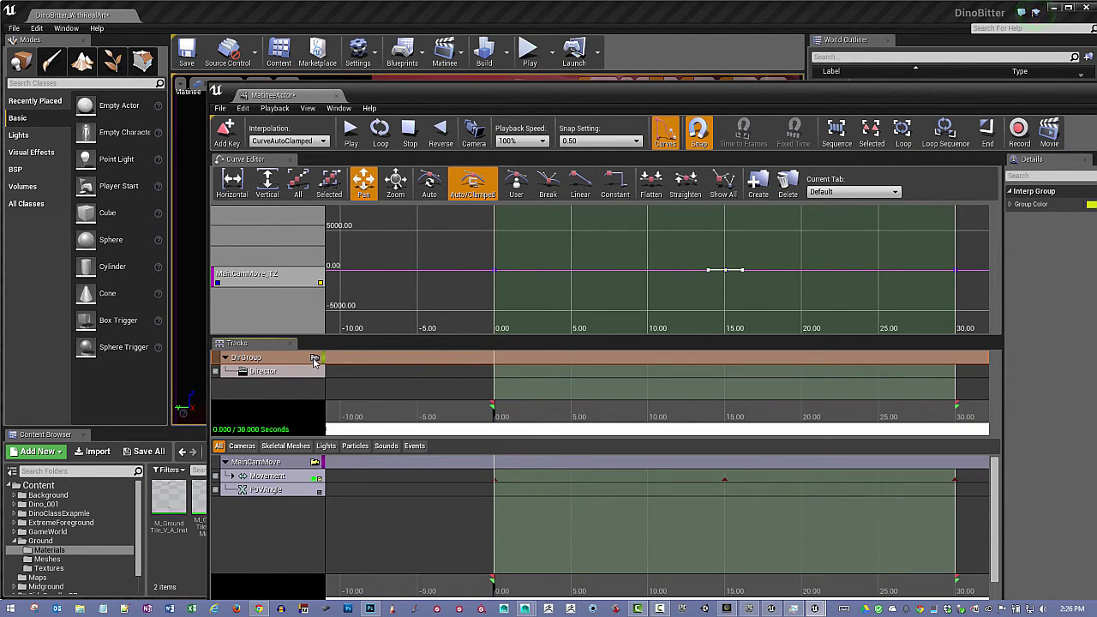
drag(385, 104, 592, 95)
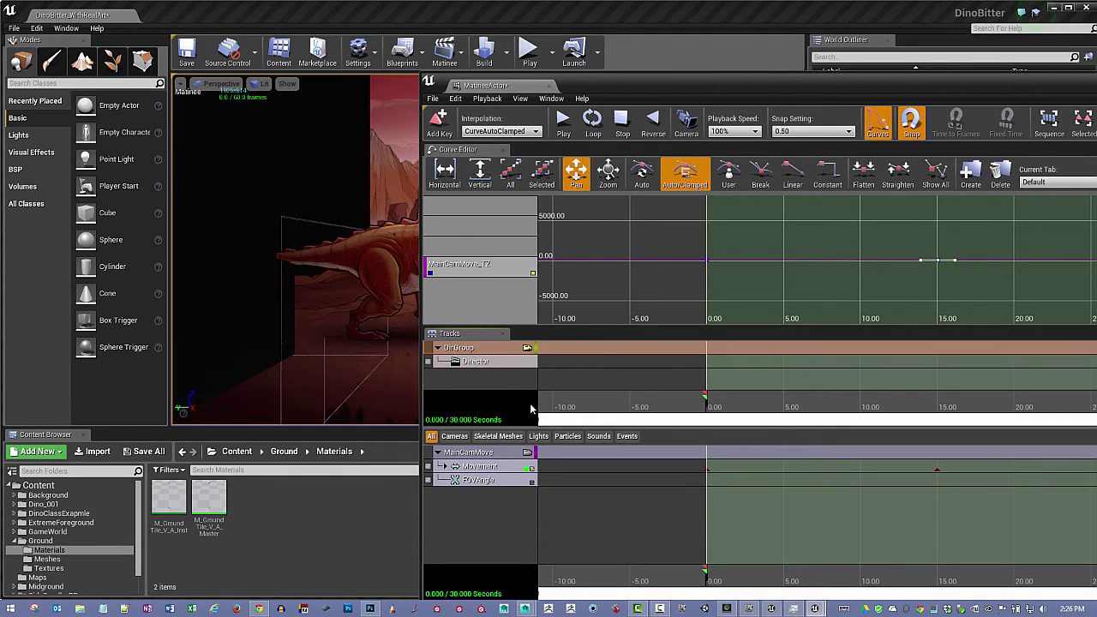
click(510, 368)
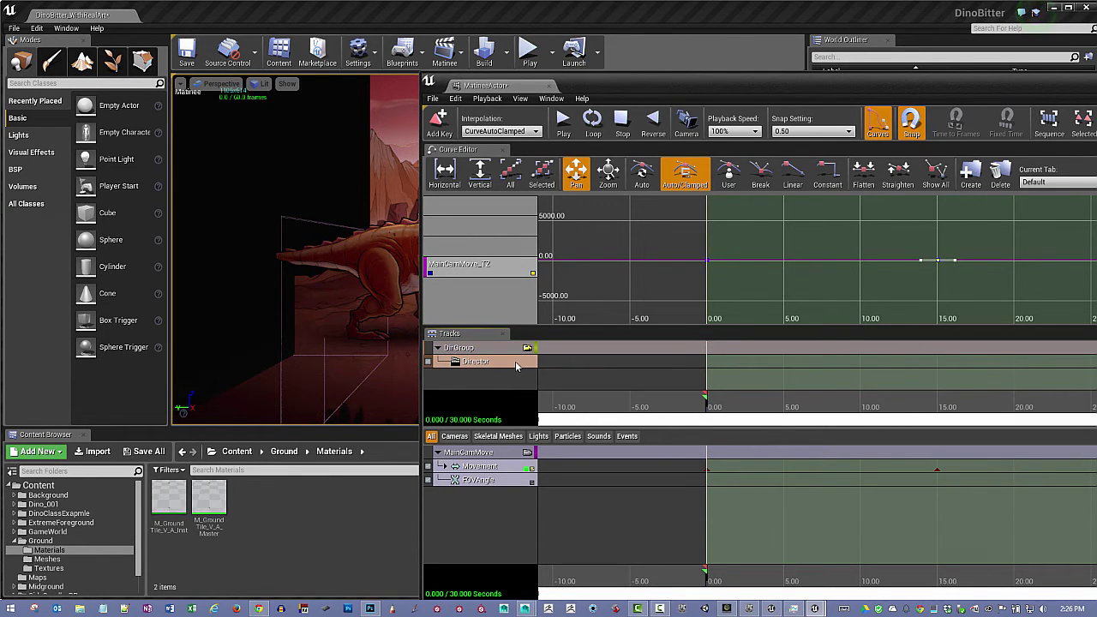
click(440, 120)
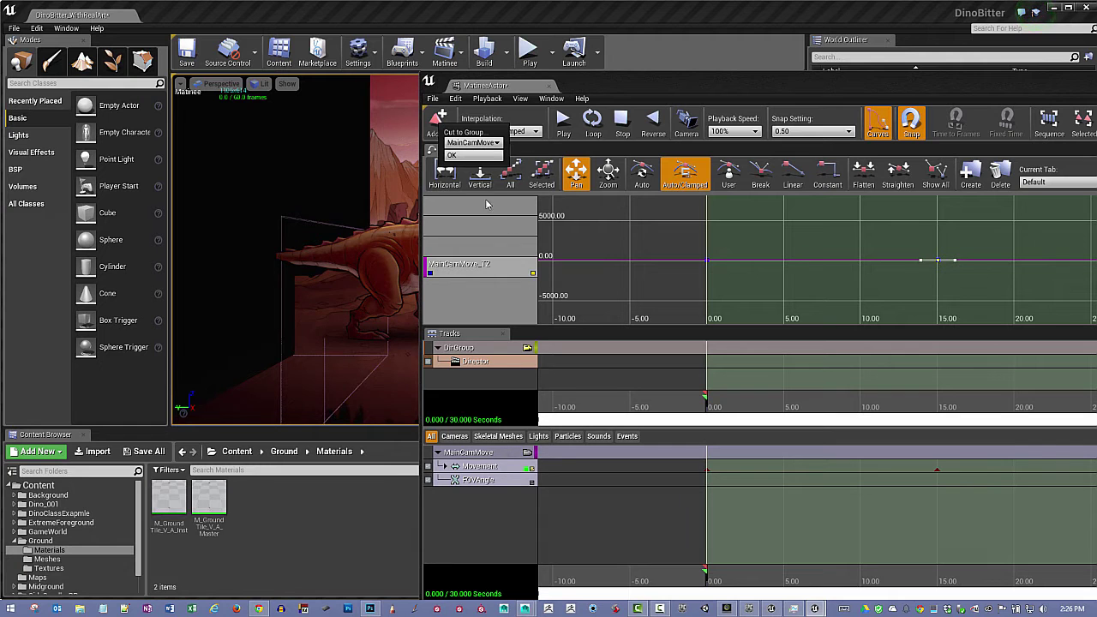
click(464, 158)
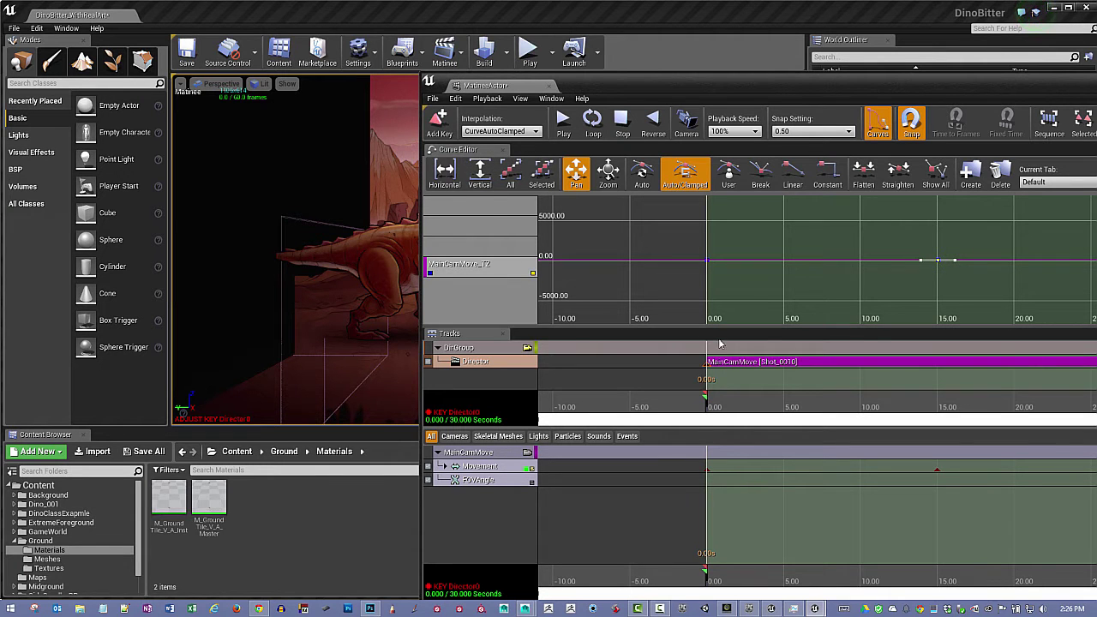
- Add a new Fade track to the DirGroup
drag(677, 86, 499, 59)
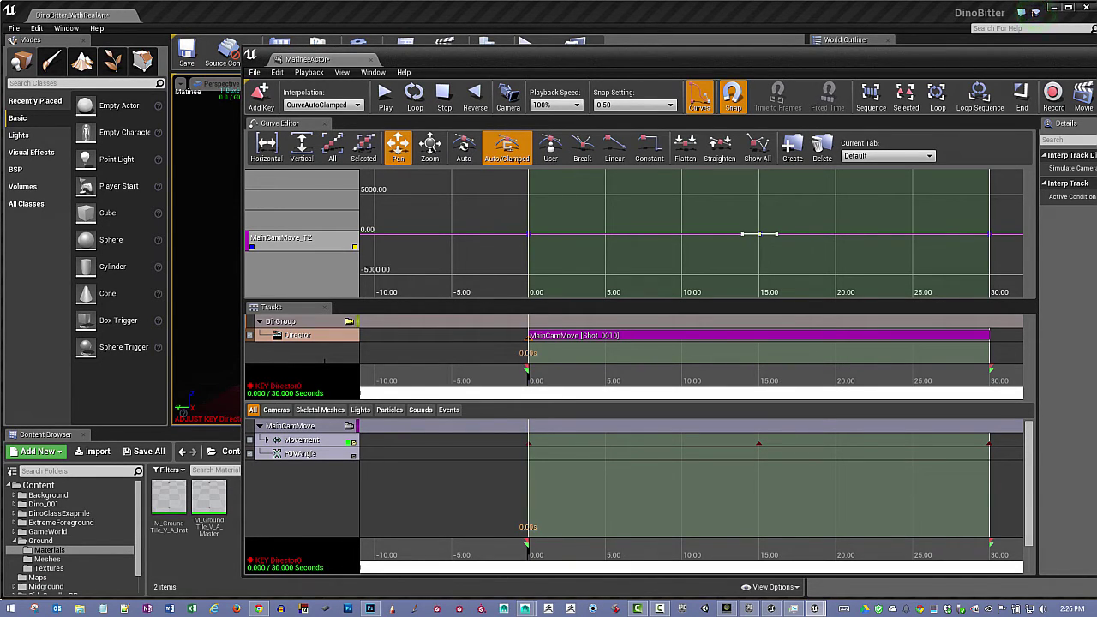
right_click(326, 343)
click(310, 338)
click(308, 328)
right_click(309, 328)
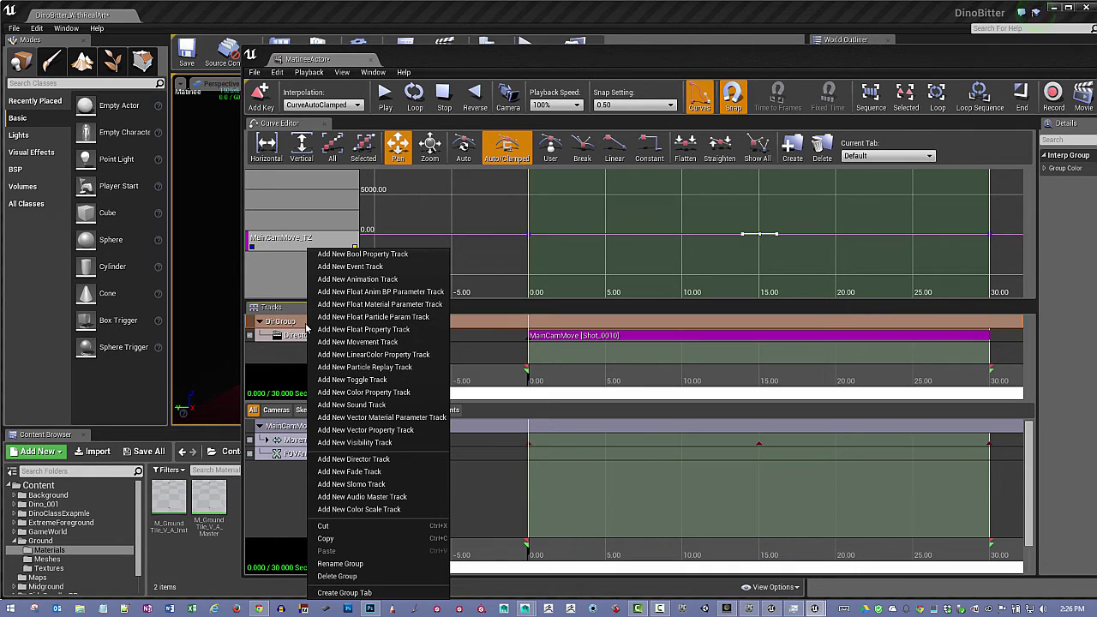
click(377, 472)
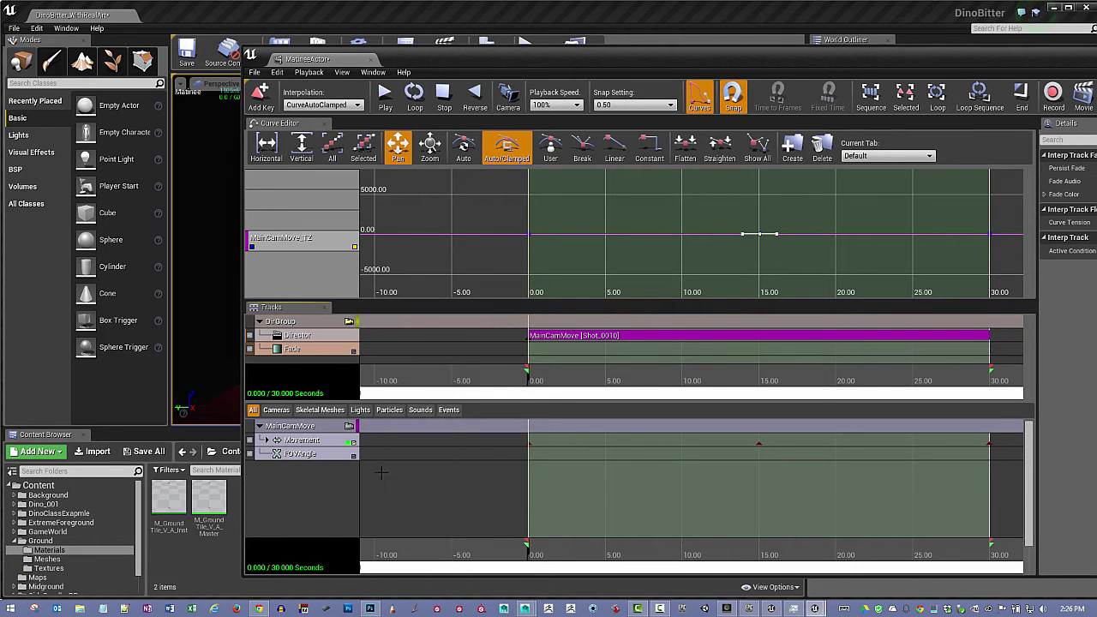
- Uncover the viewport and add keys to the Fade track at 0 and 3 seconds
drag(440, 63, 592, 36)
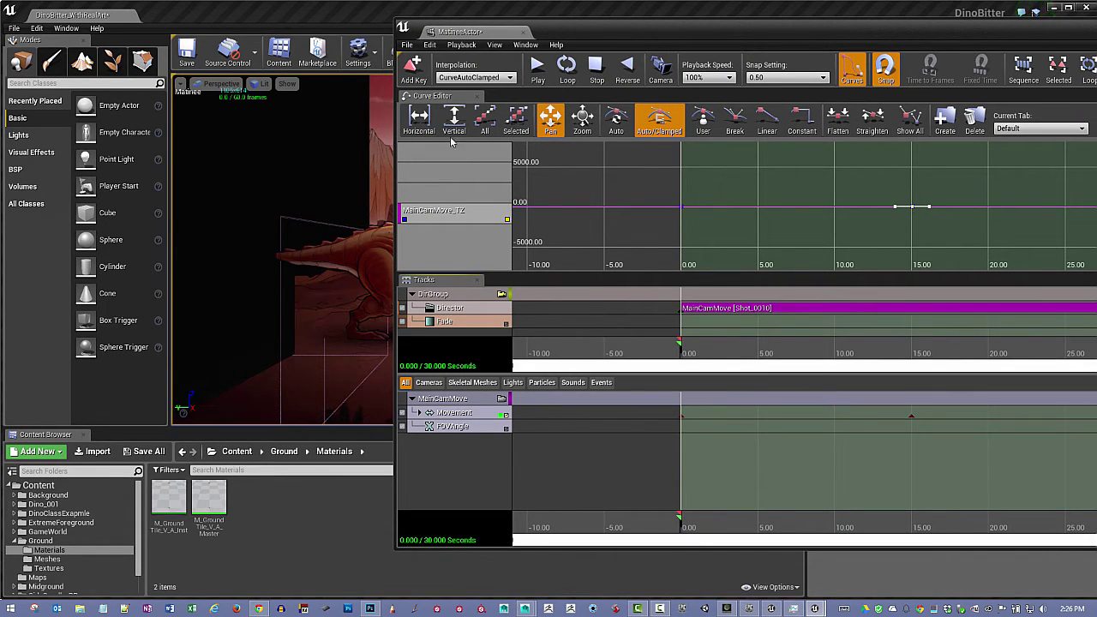
click(413, 67)
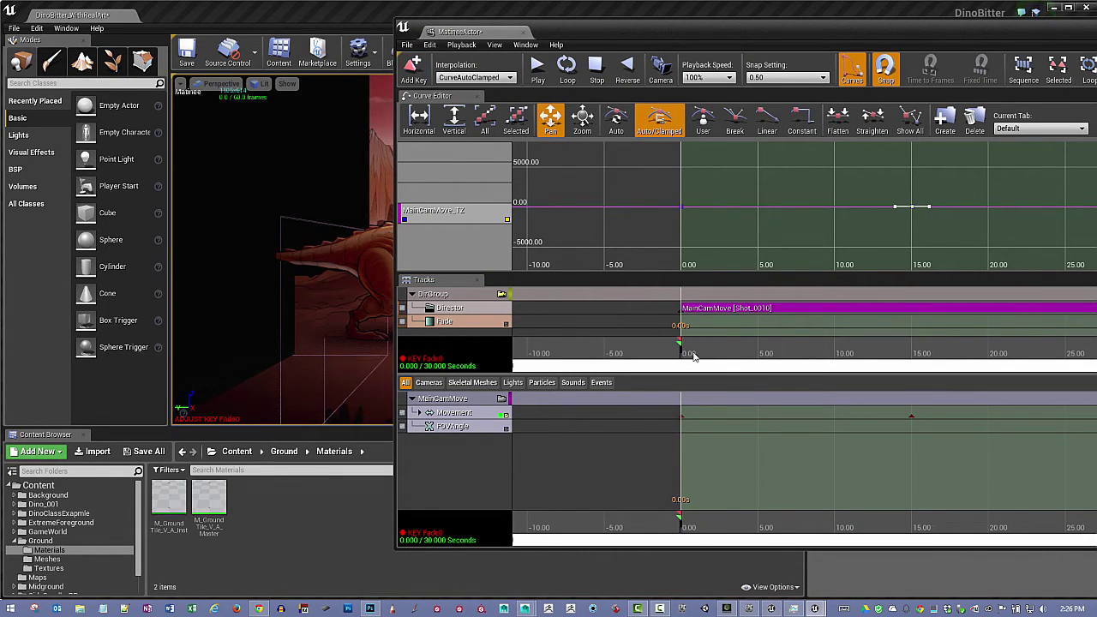
drag(683, 357, 730, 377)
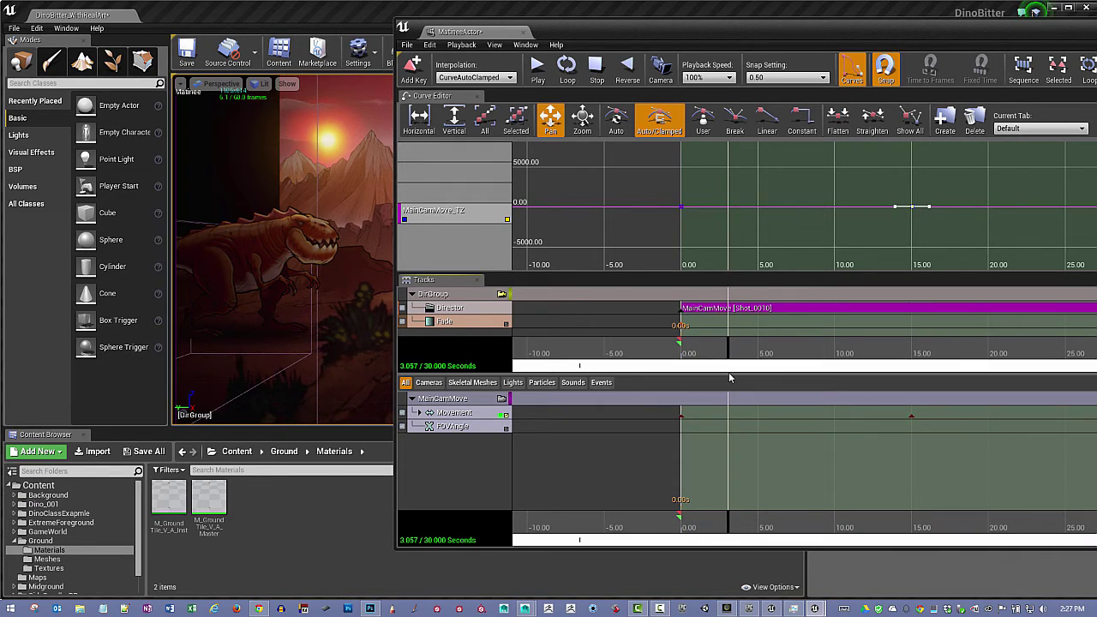
click(413, 67)
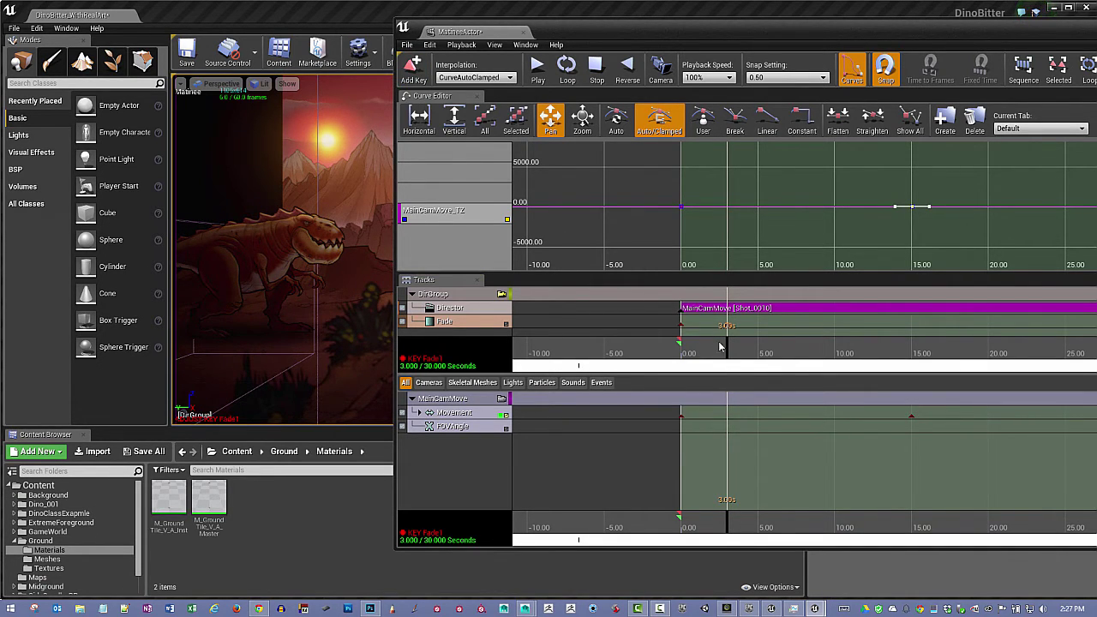
- Set the value of the Fade key at 0 seconds to 1 and scrub past 4 seconds to check the fade-in
drag(727, 526, 673, 518)
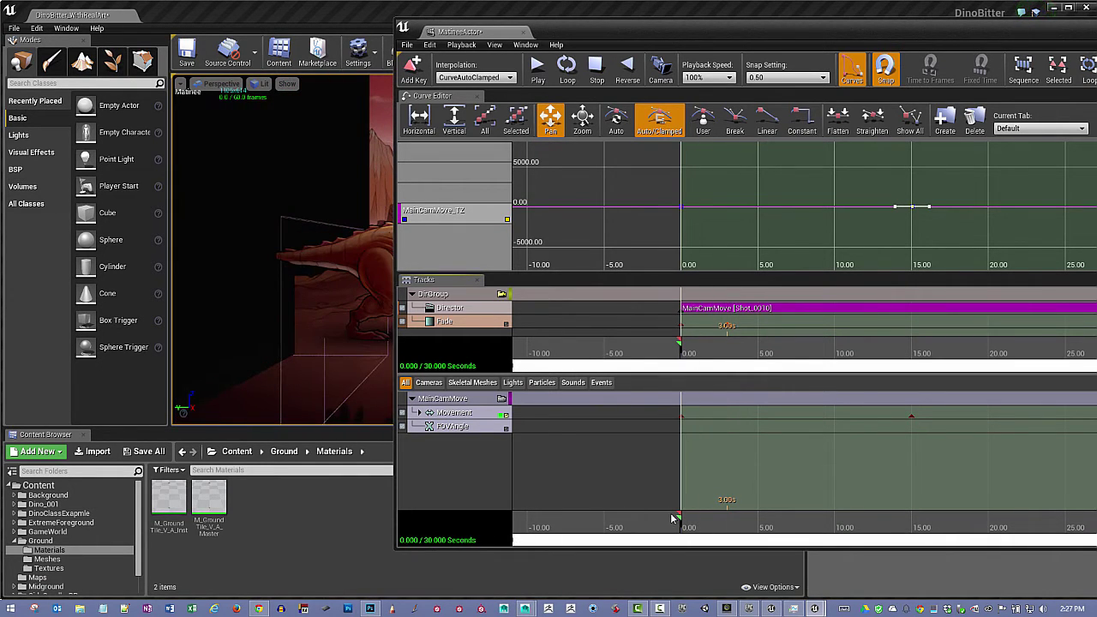
key(Return)
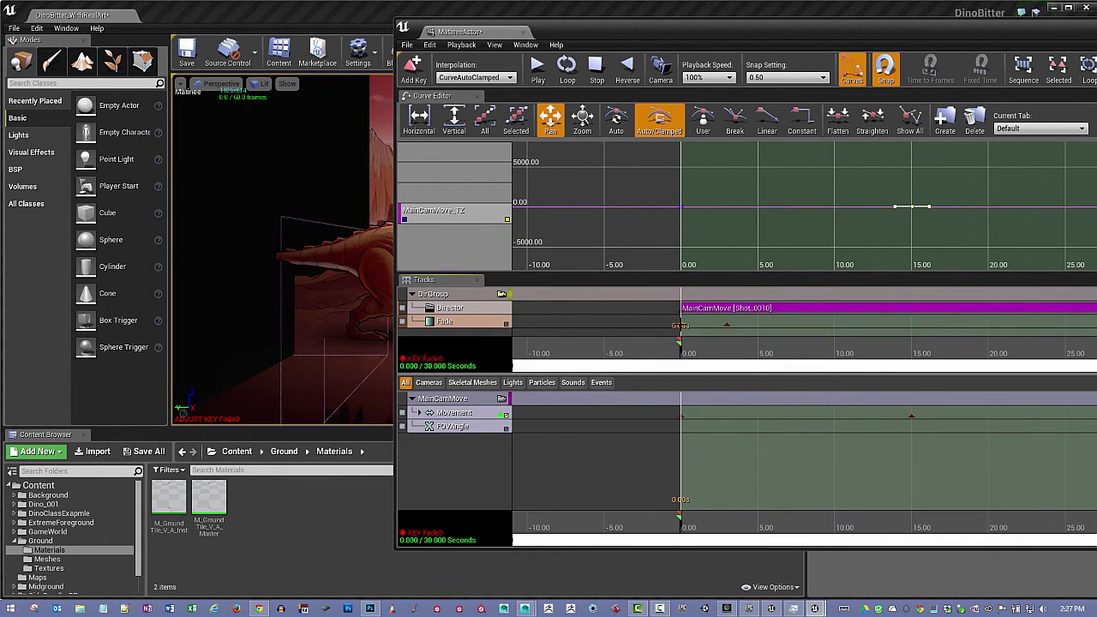
right_click(680, 326)
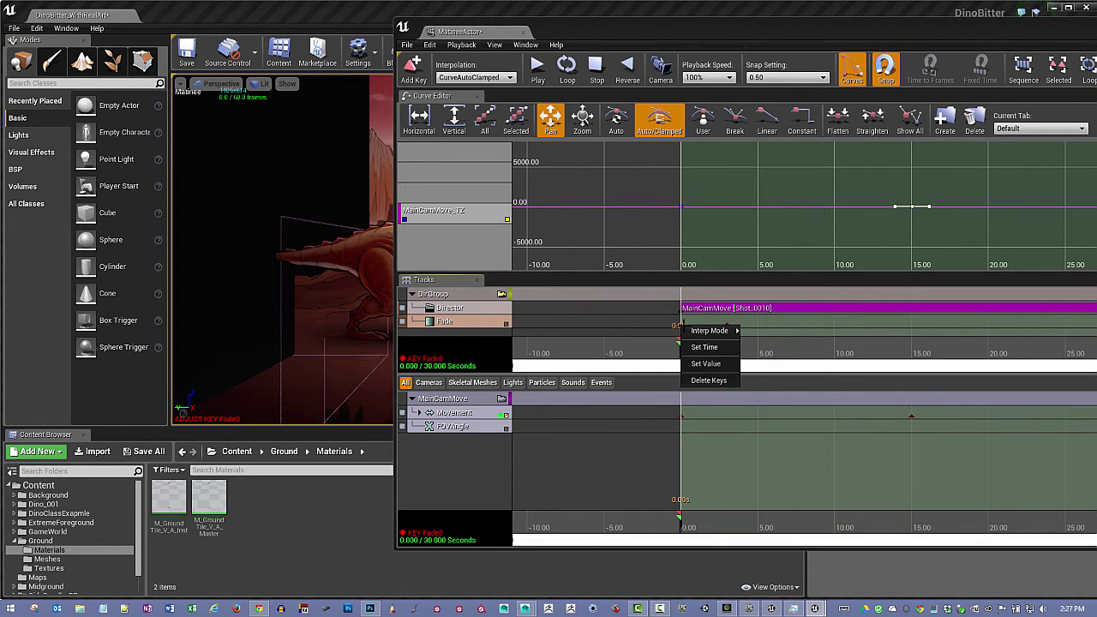
click(707, 364)
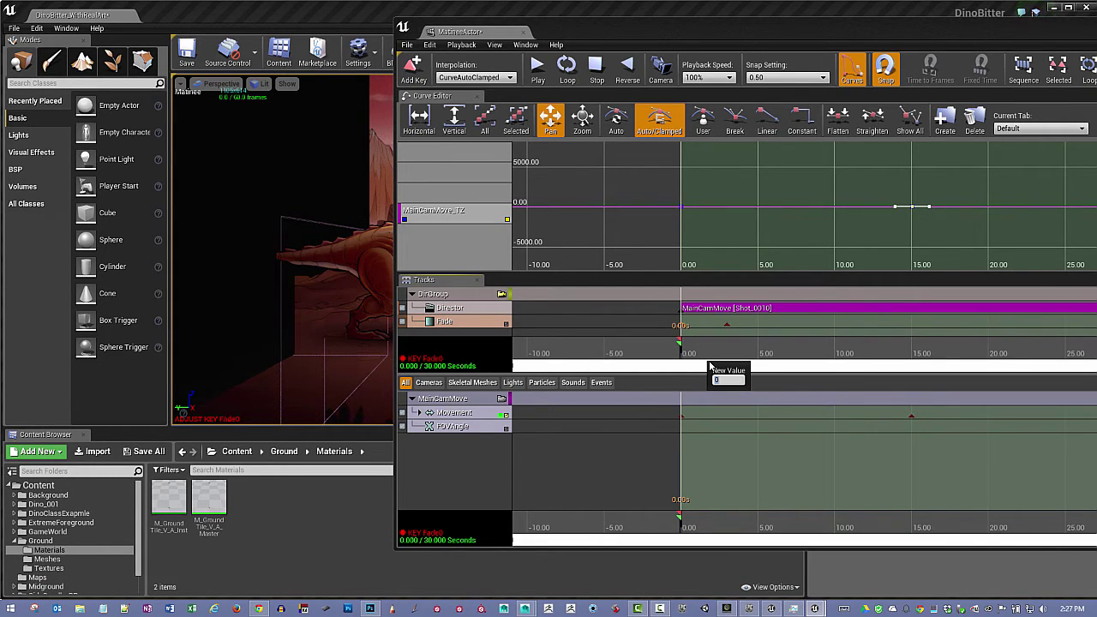
text(1)
key(Return)
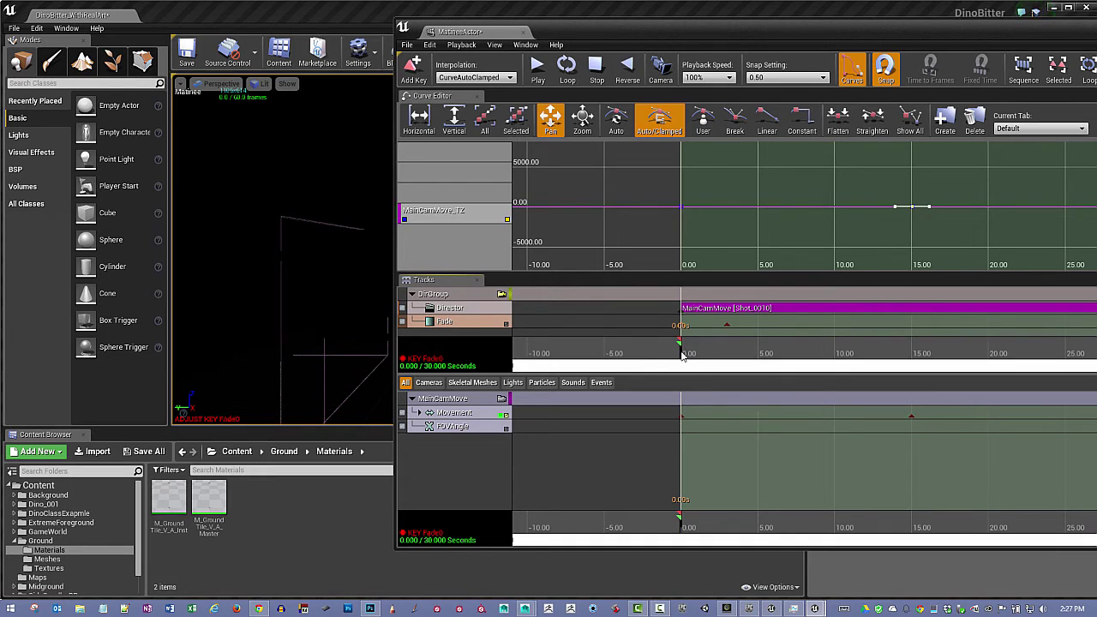
drag(682, 355, 748, 359)
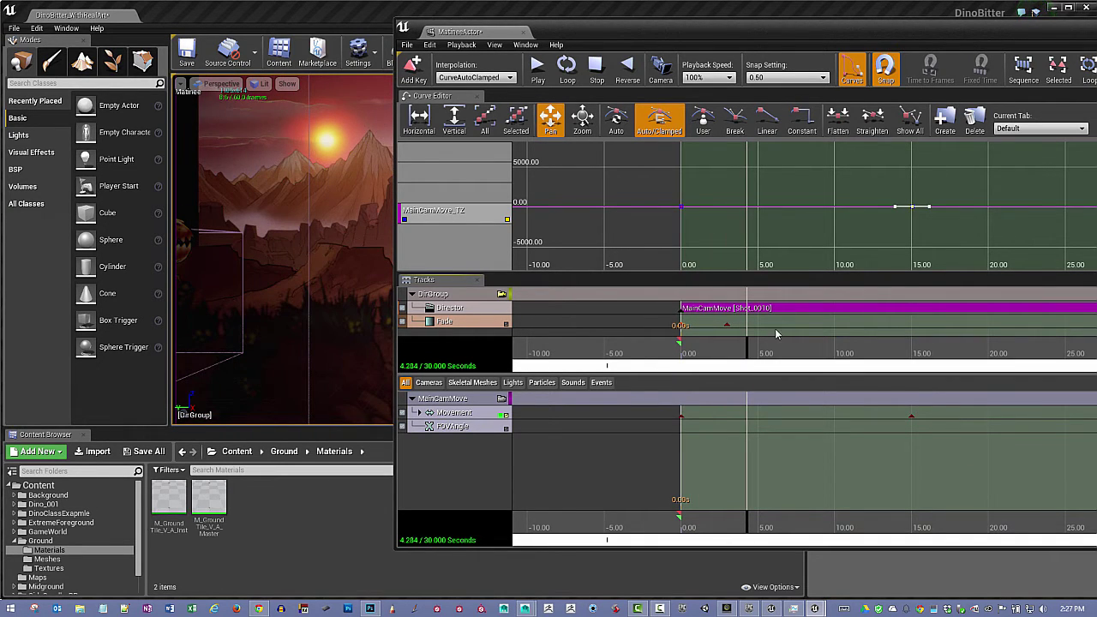
- Add Fade track keys at 30 seconds and at 27 seconds
double_click(673, 40)
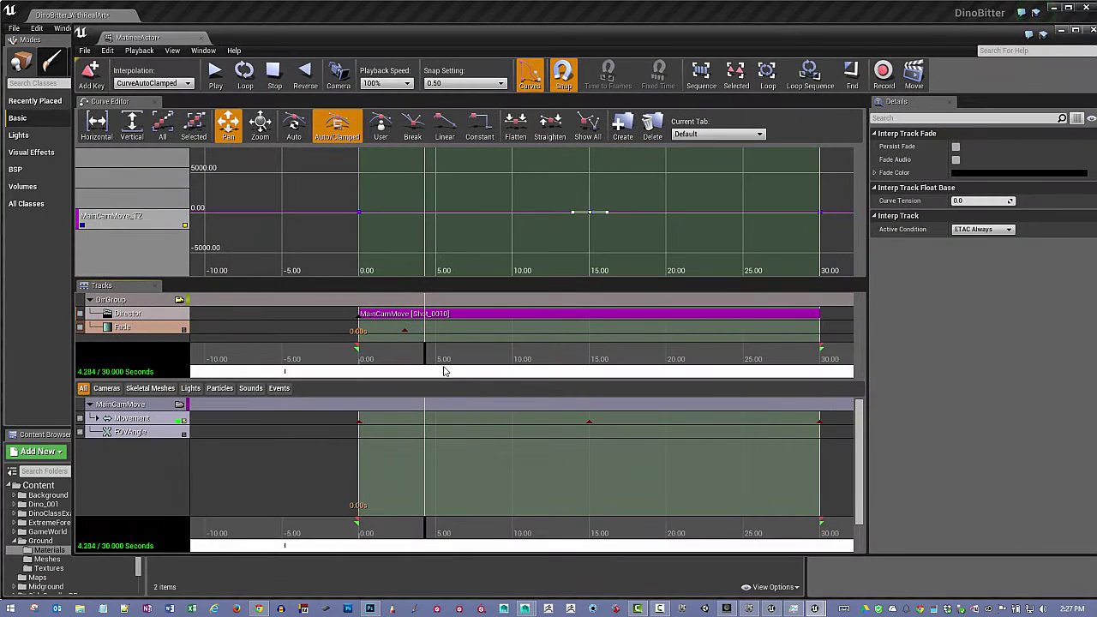
drag(426, 360, 844, 383)
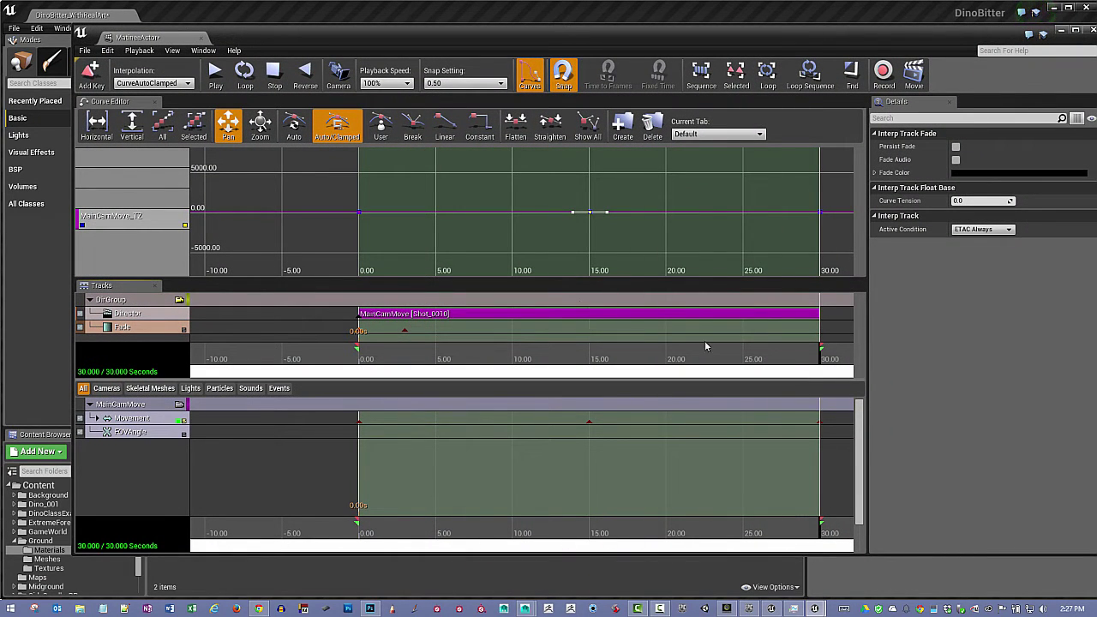
click(91, 73)
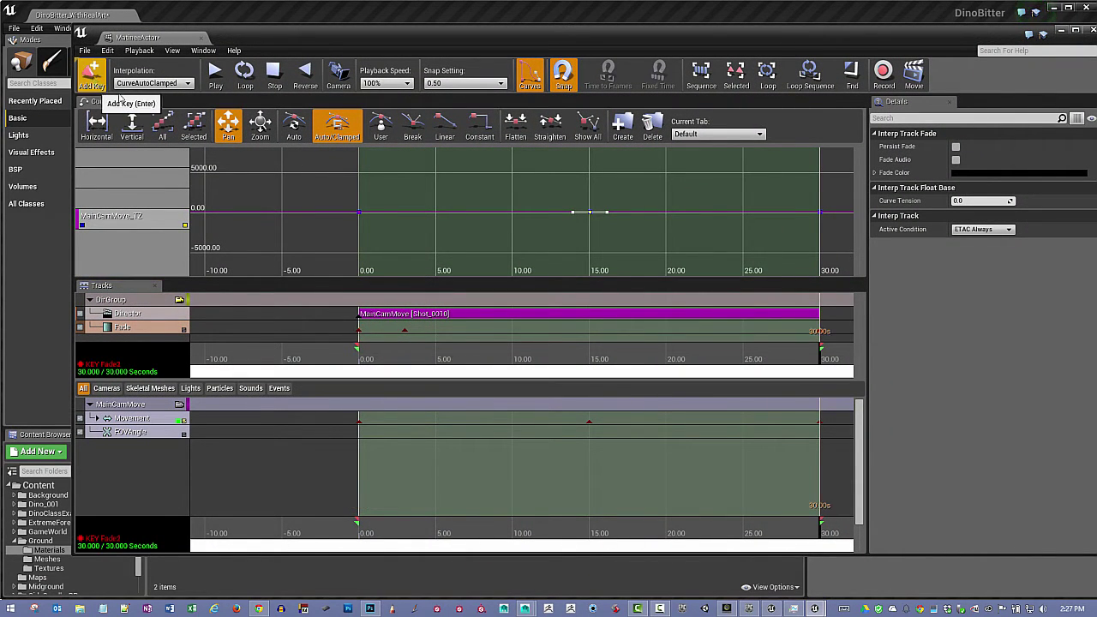
drag(821, 361, 777, 366)
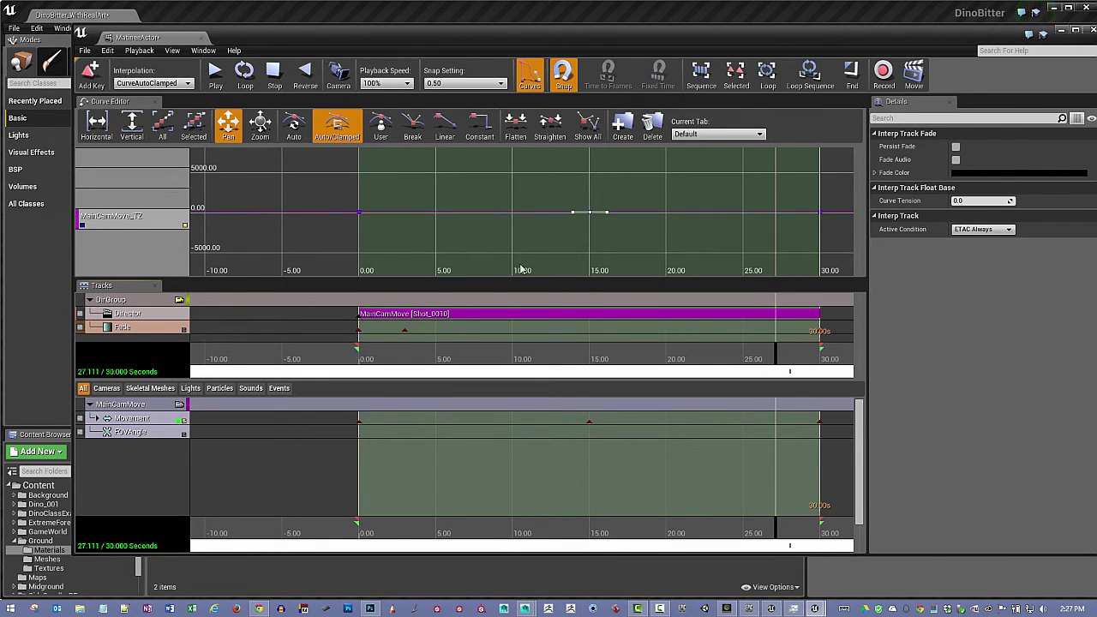
click(91, 75)
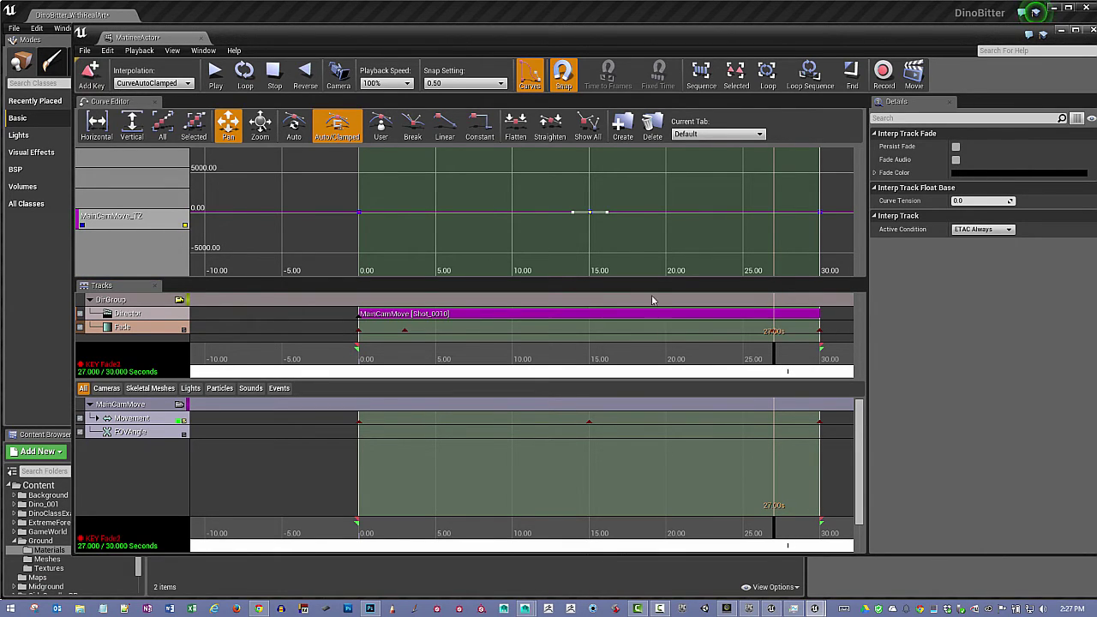
- Give the Fade key at 27 seconds a value of 0 and make the key at 30 seconds fade fully to black
right_click(776, 332)
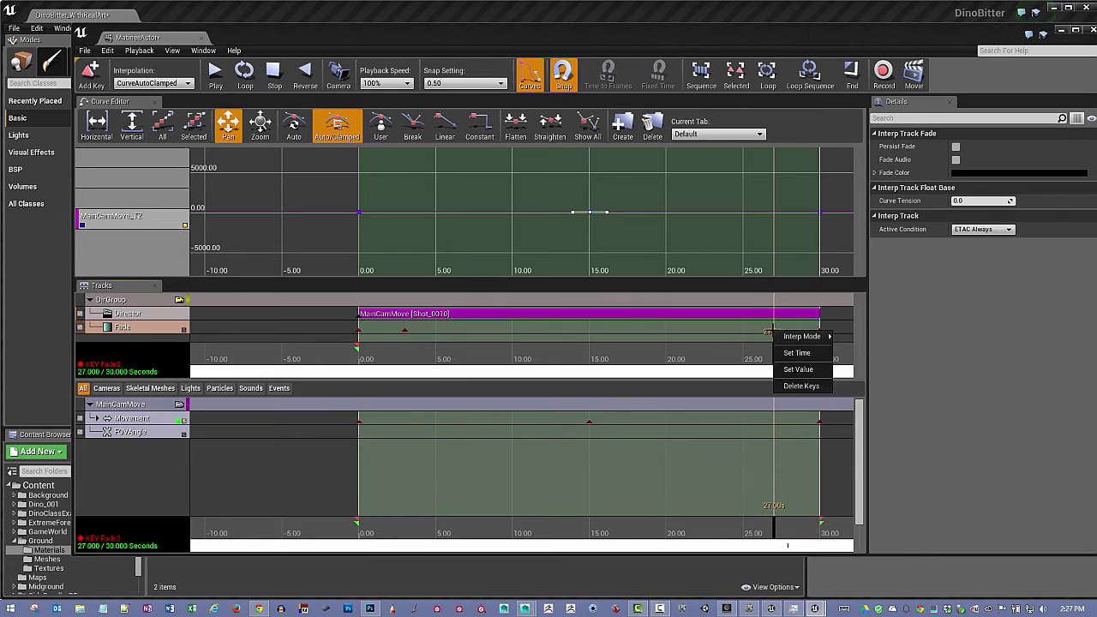
click(798, 369)
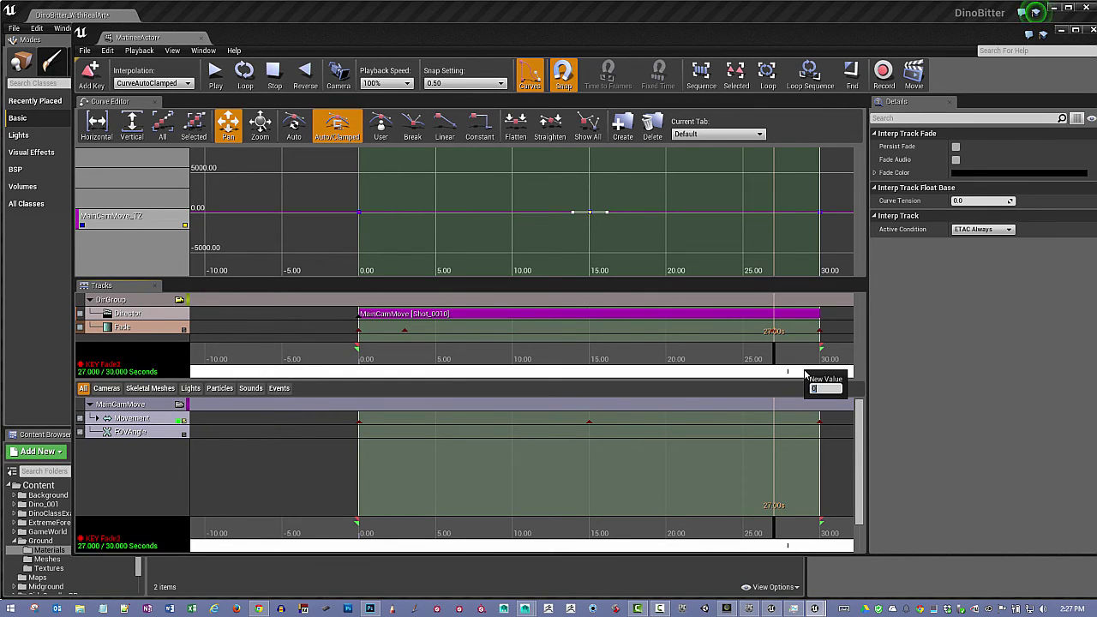
text(30)
key(Return)
right_click(818, 330)
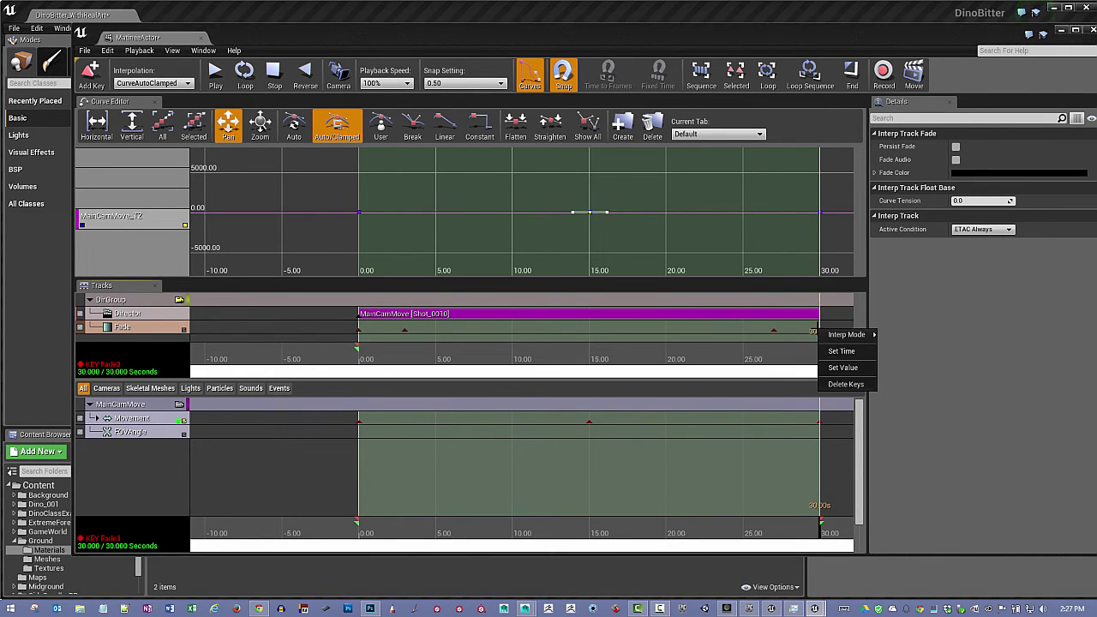
click(843, 367)
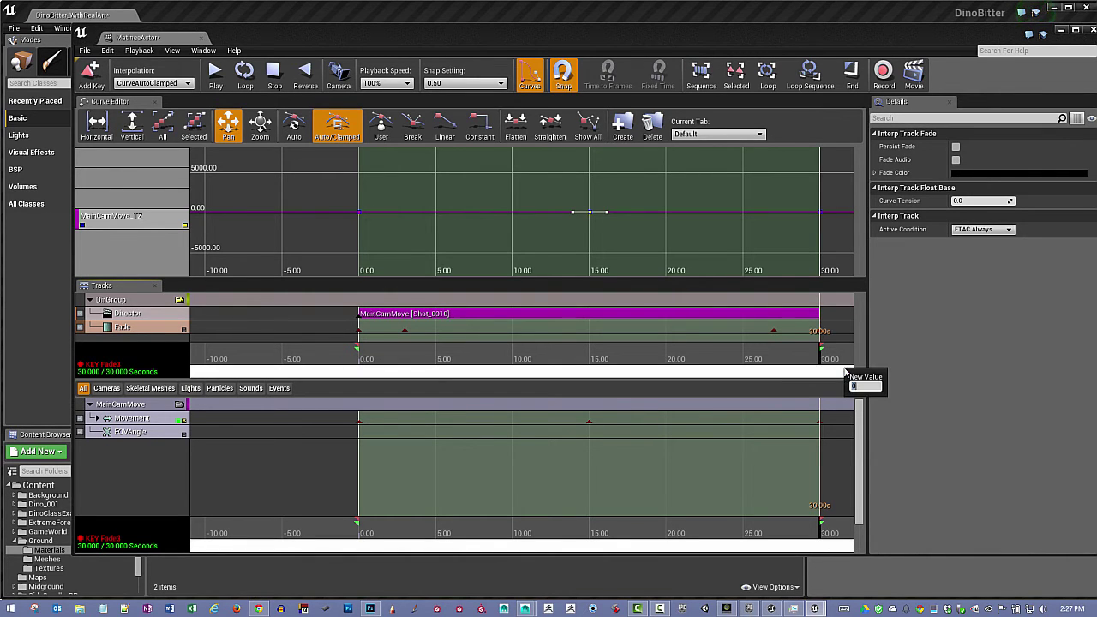
key(Return)
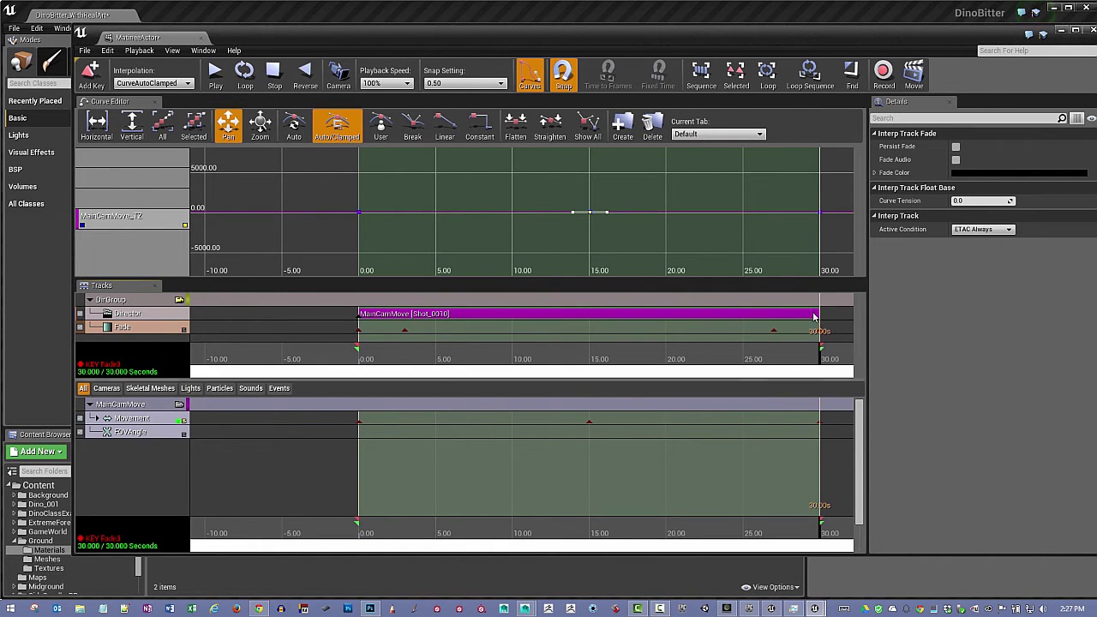
- Move the Matinee window clear of the viewport and play the sequence from the start to preview the fade-in
drag(536, 38, 602, 319)
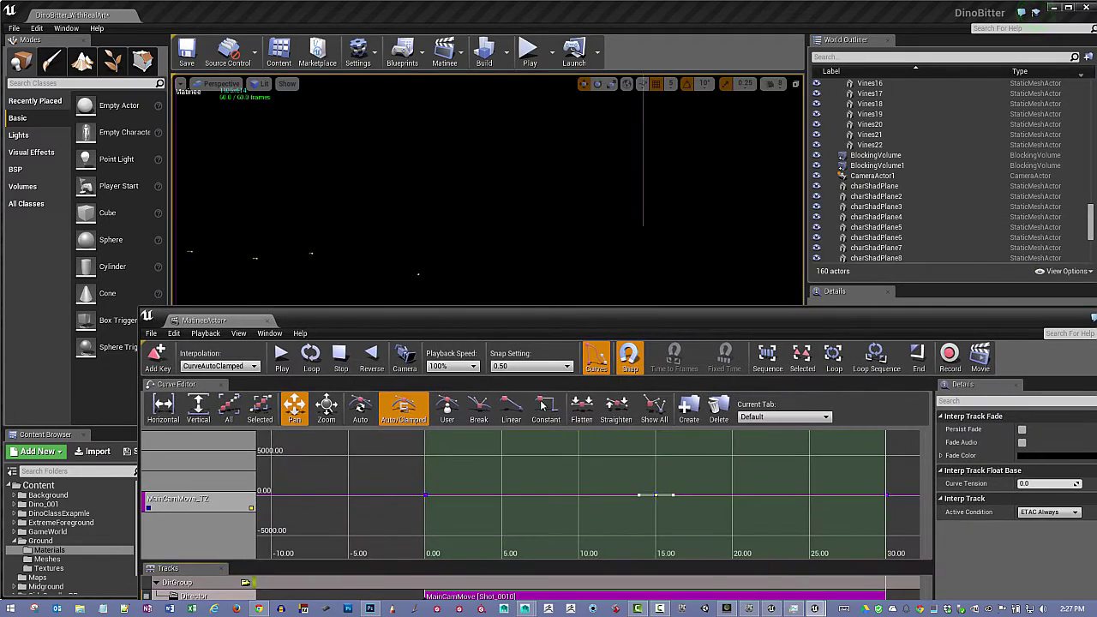
click(282, 361)
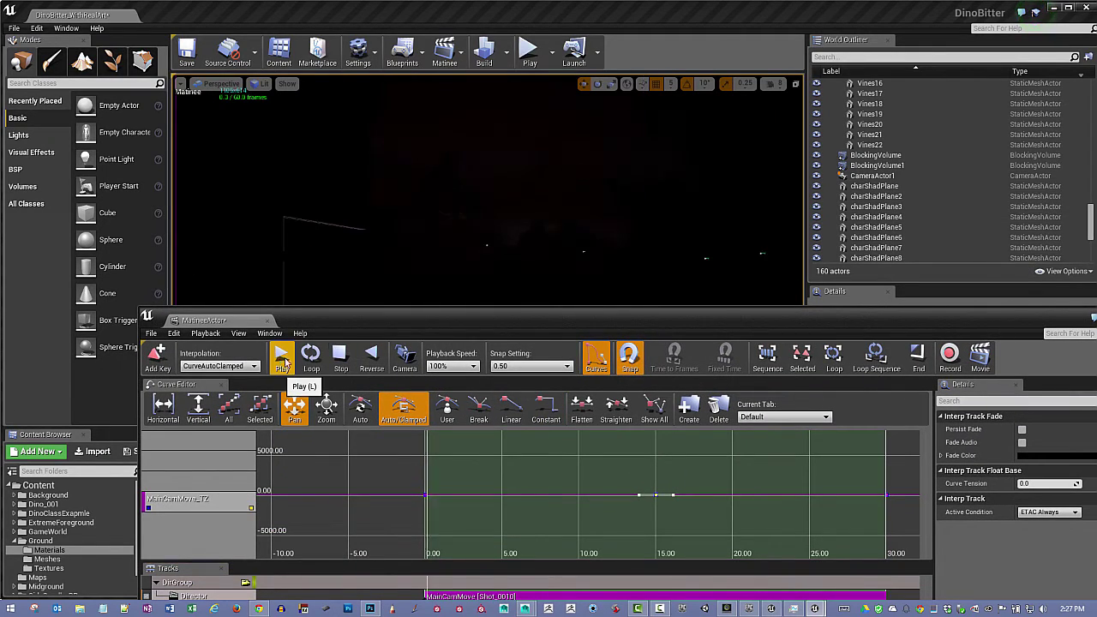
drag(357, 320, 306, 472)
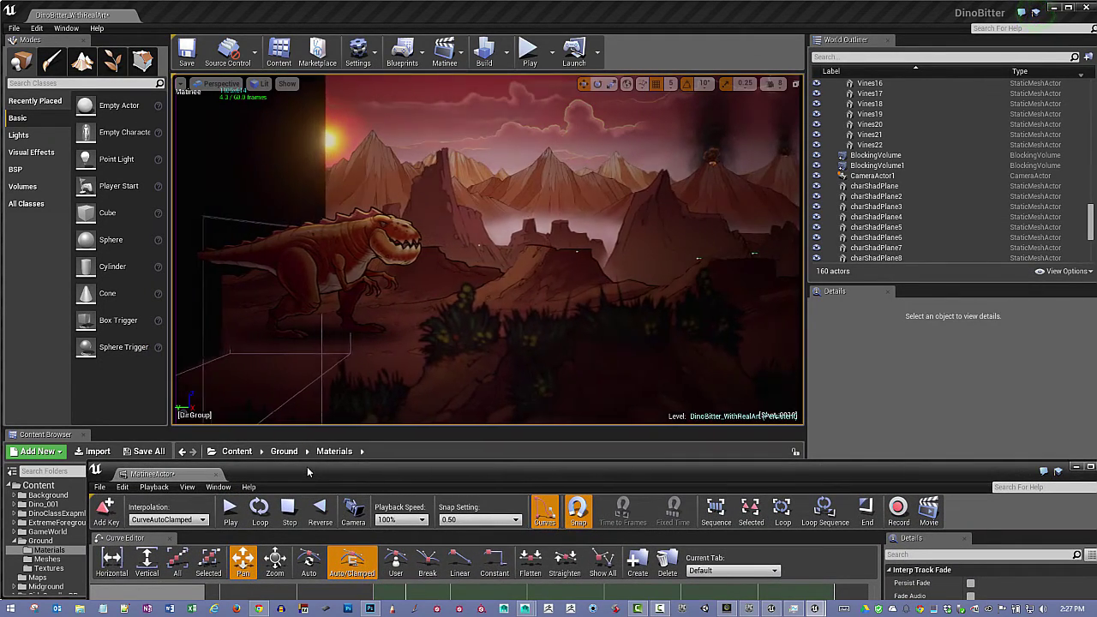
drag(349, 467, 309, 196)
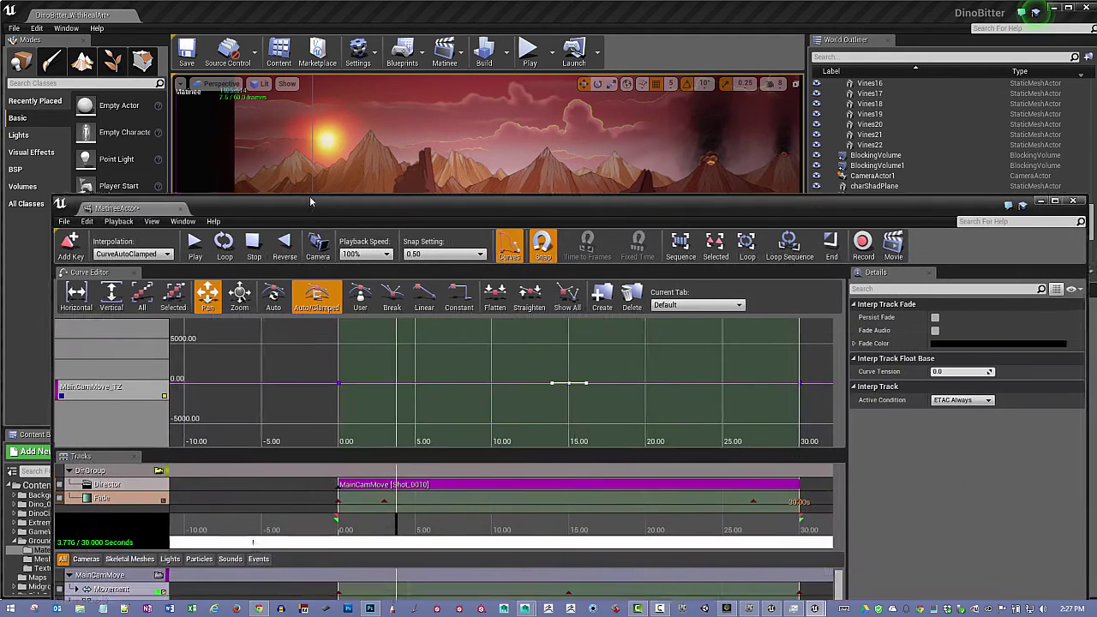
click(268, 258)
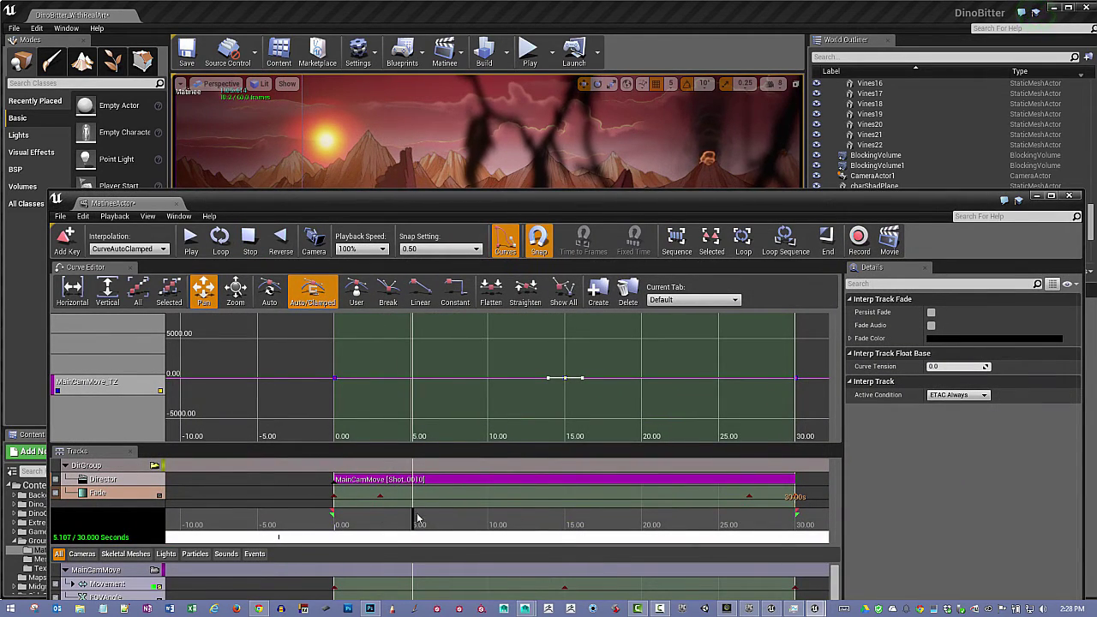
- Play the sequence from about 25 seconds to preview the fade-out, and stop playback
click(682, 537)
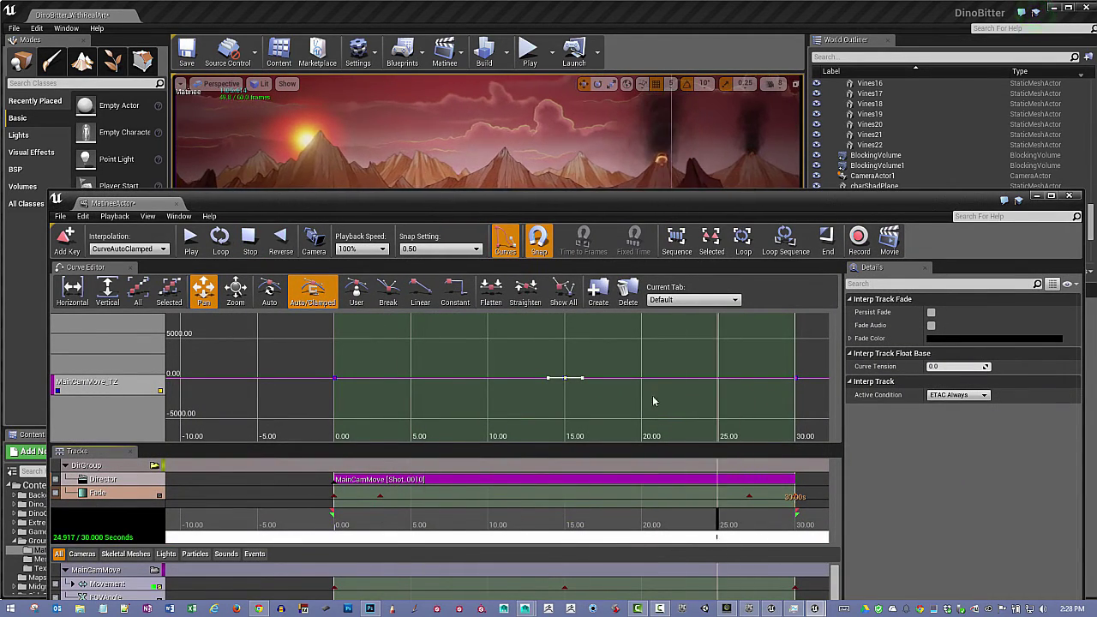
drag(509, 204, 518, 312)
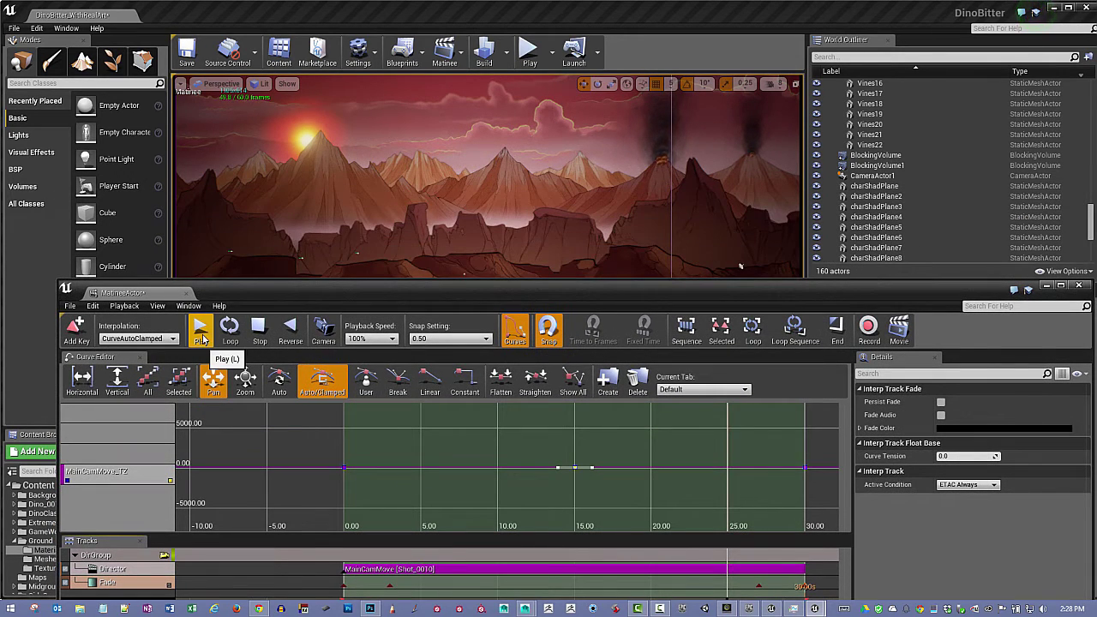
click(203, 341)
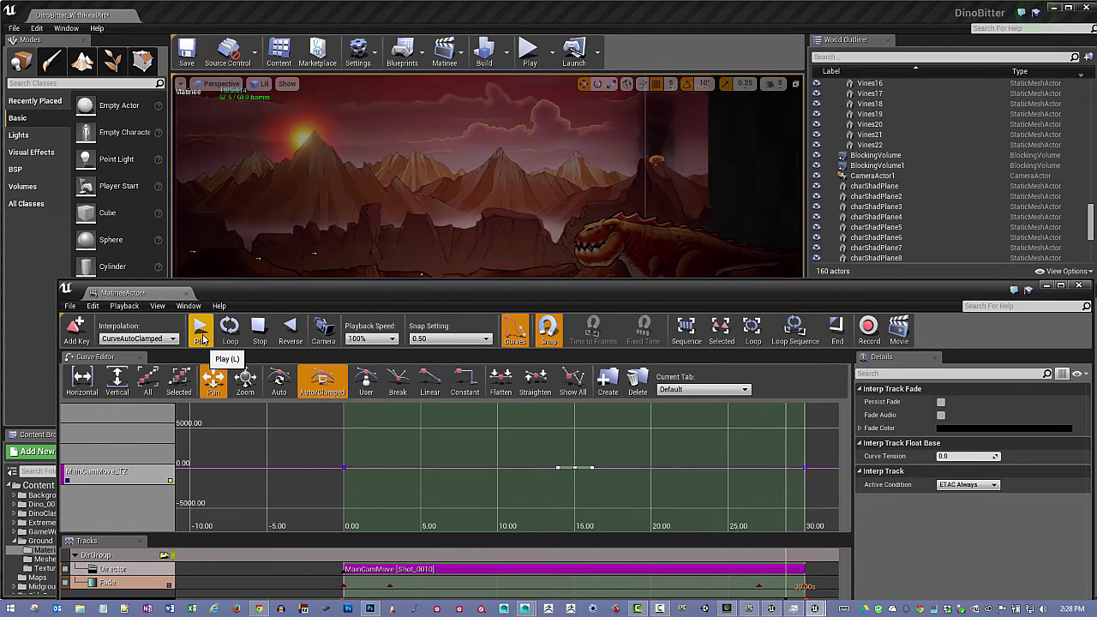
click(259, 330)
- Move the Matinee window back up and close it
drag(297, 297, 310, 106)
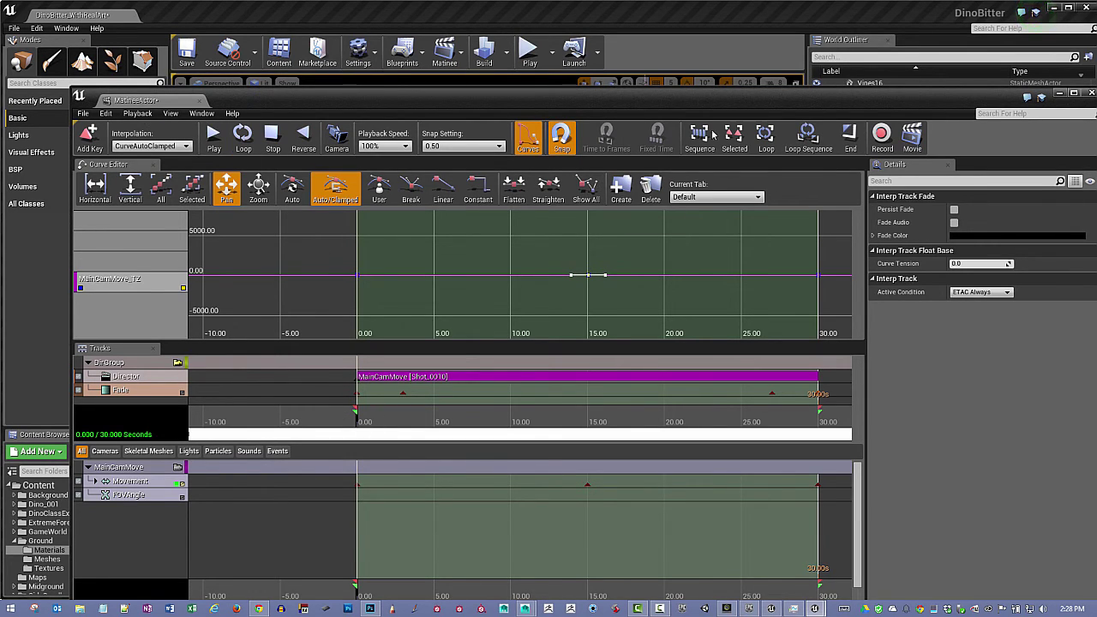
drag(712, 101, 665, 90)
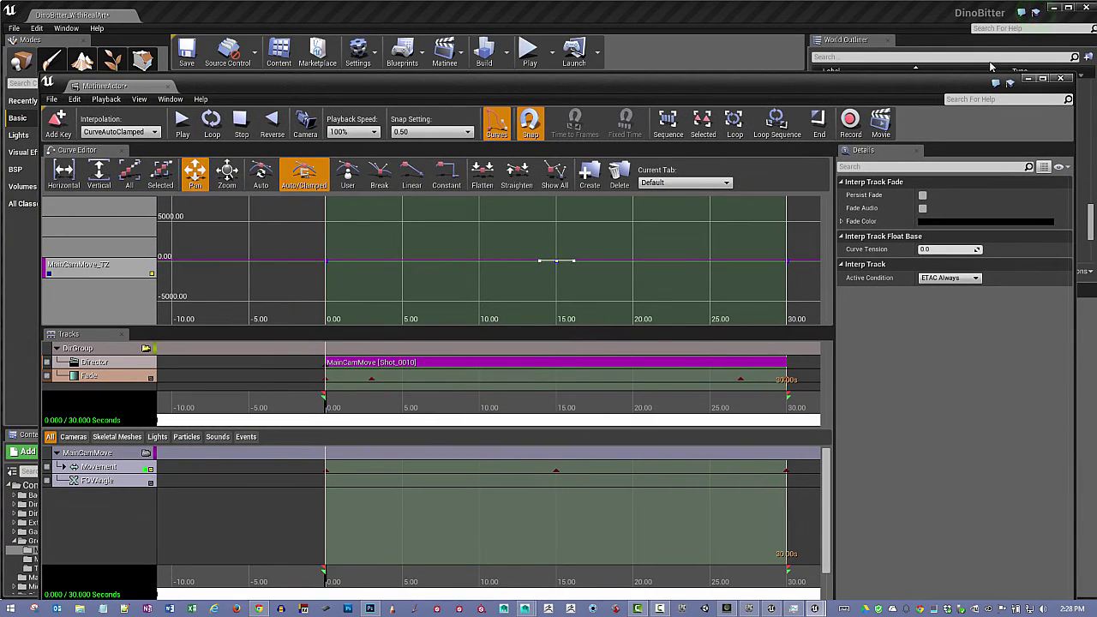
click(1060, 78)
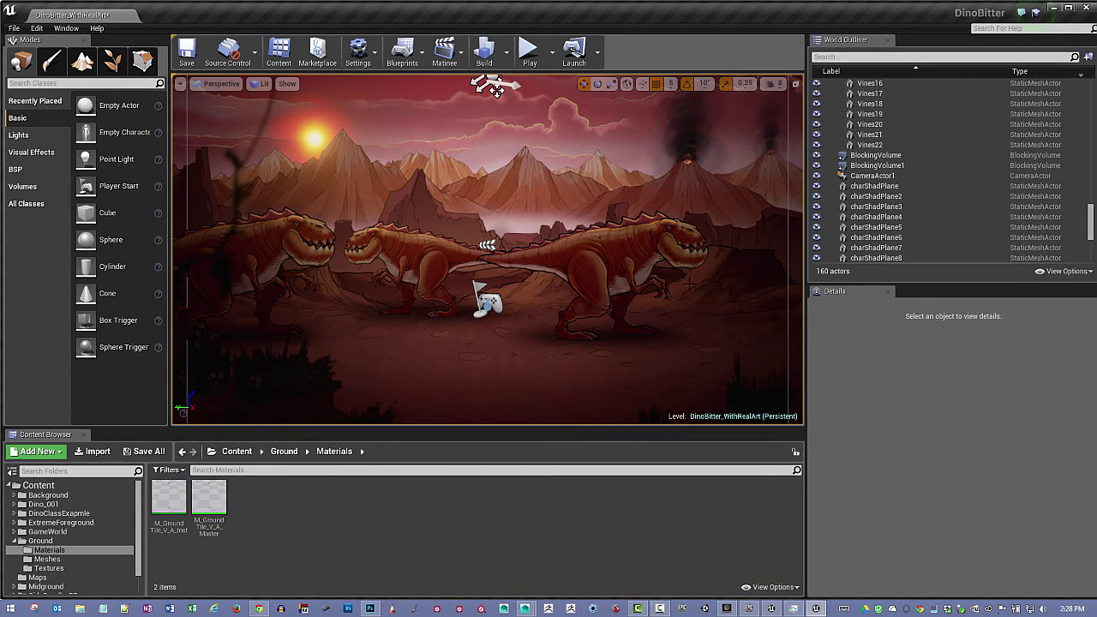
- Rename the MatineeActor in the level as Maincam_MatineeActor
drag(1091, 230, 1092, 247)
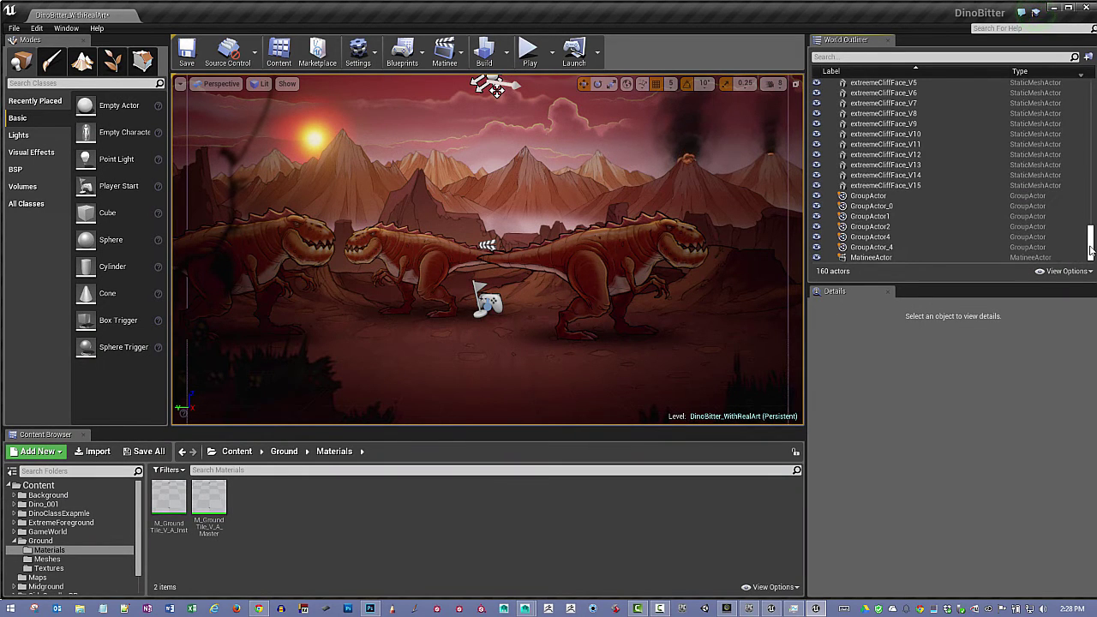
click(872, 258)
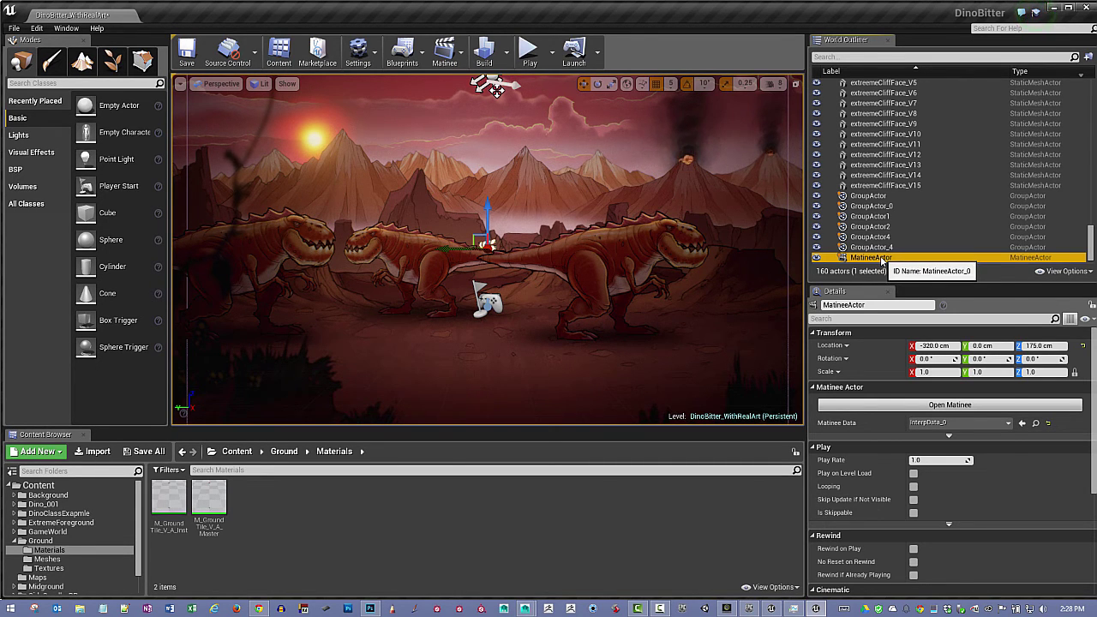
right_click(882, 260)
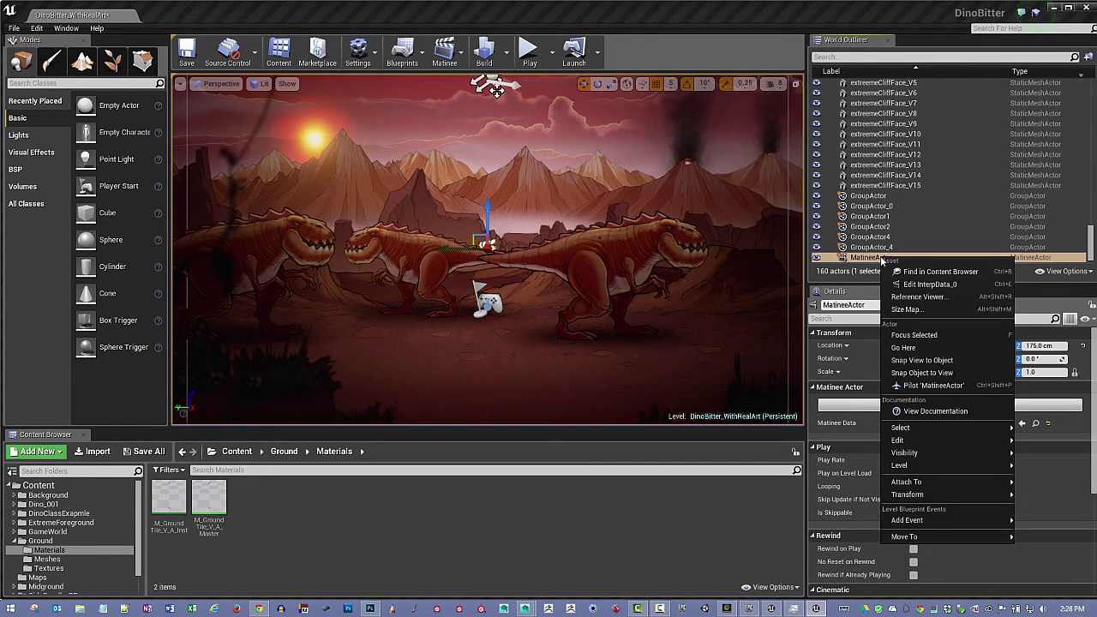
mouse_move(985, 439)
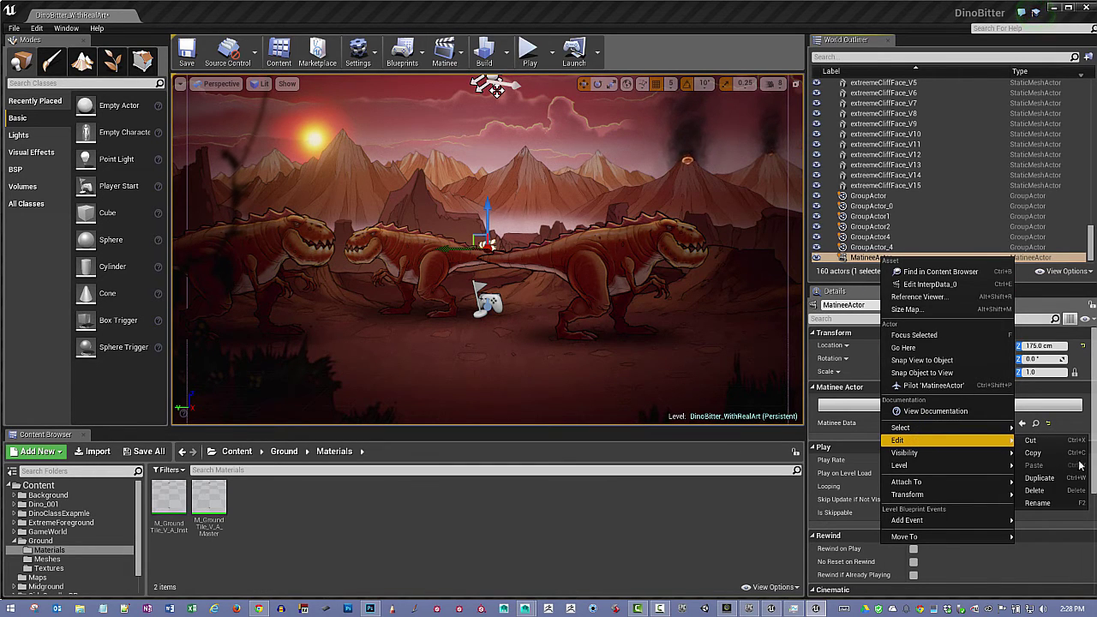
click(1056, 505)
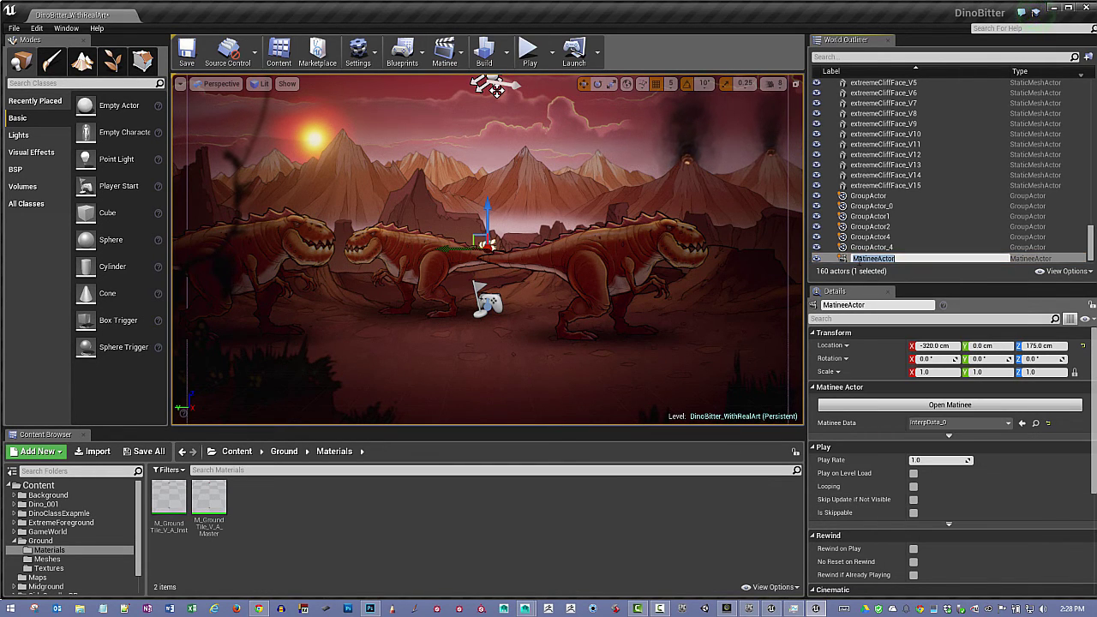
key(Home)
text(Main)
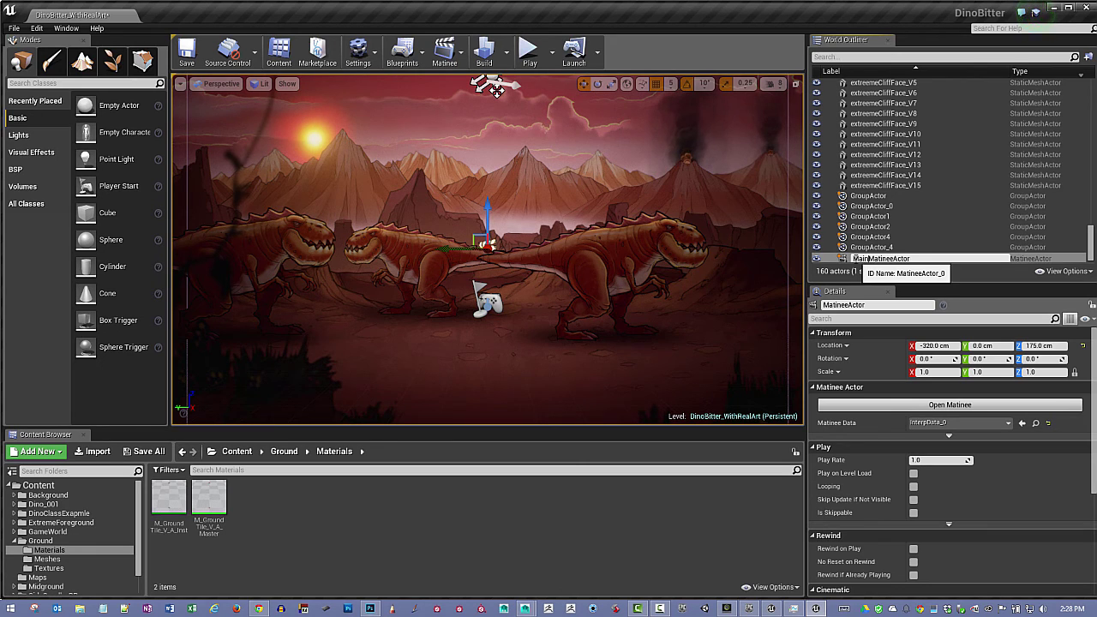
text(cam)
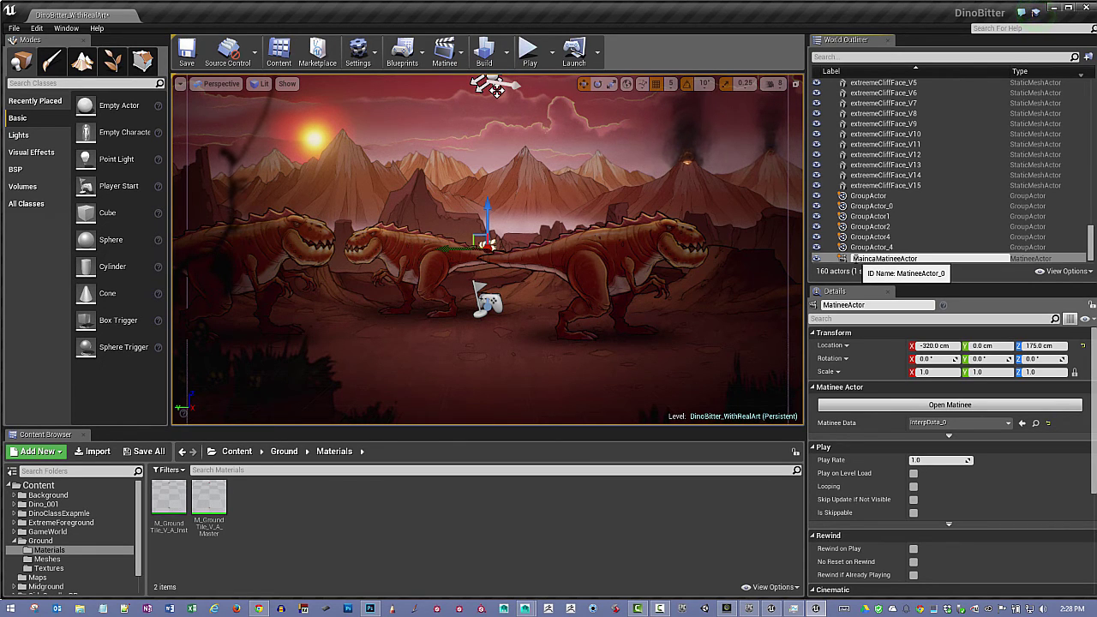
text(_)
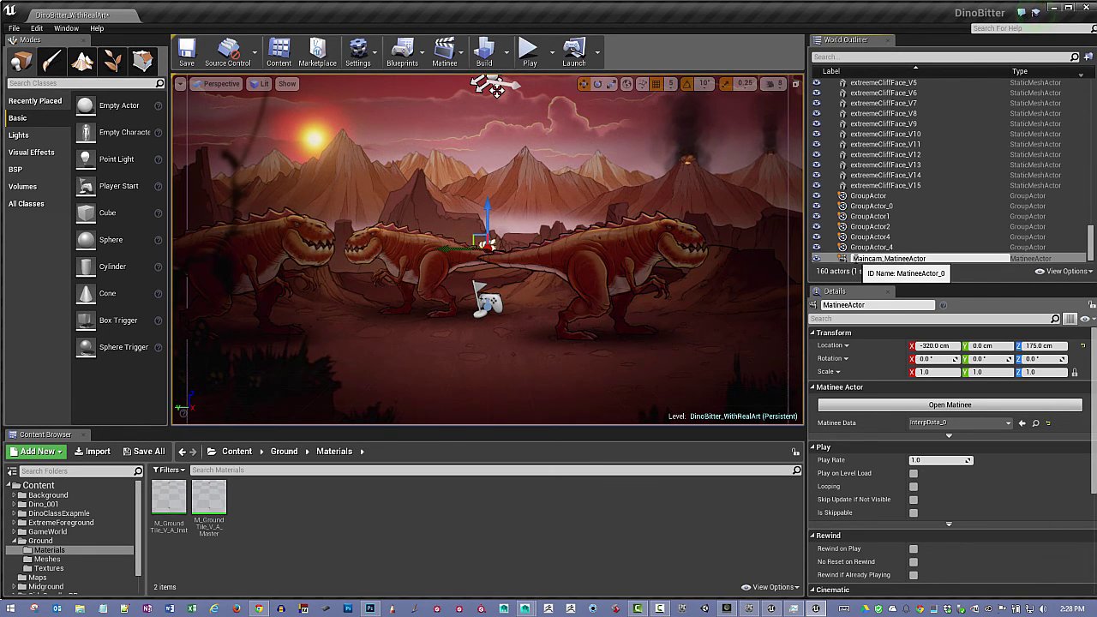
key(Return)
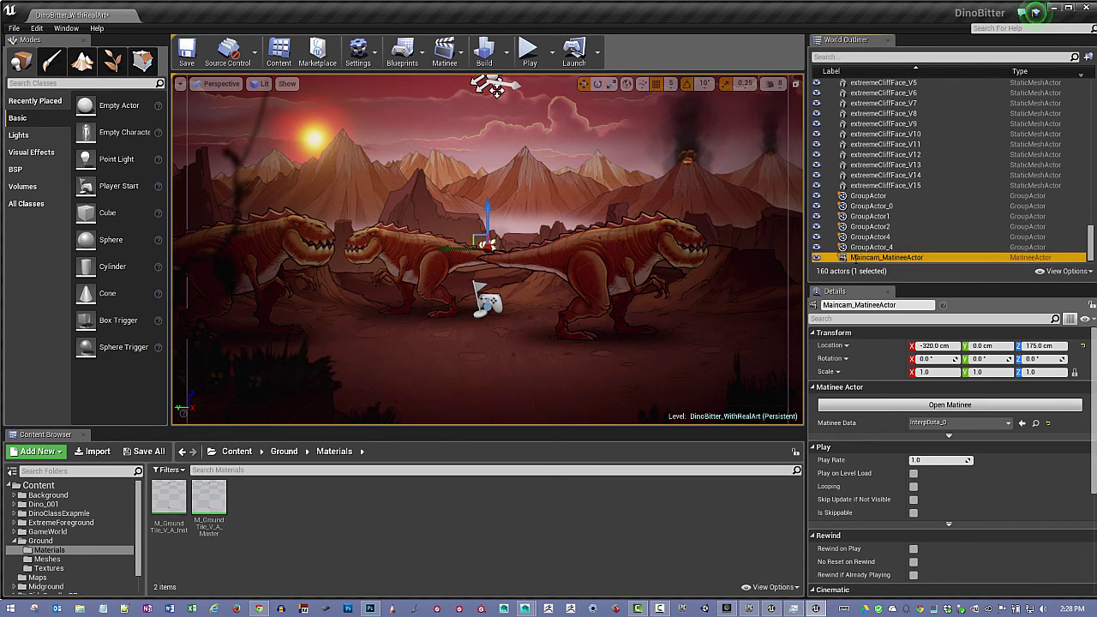
- Enable Play on Level Load and Looping for the main camera's Matinee actor, and play the level to test it
click(913, 474)
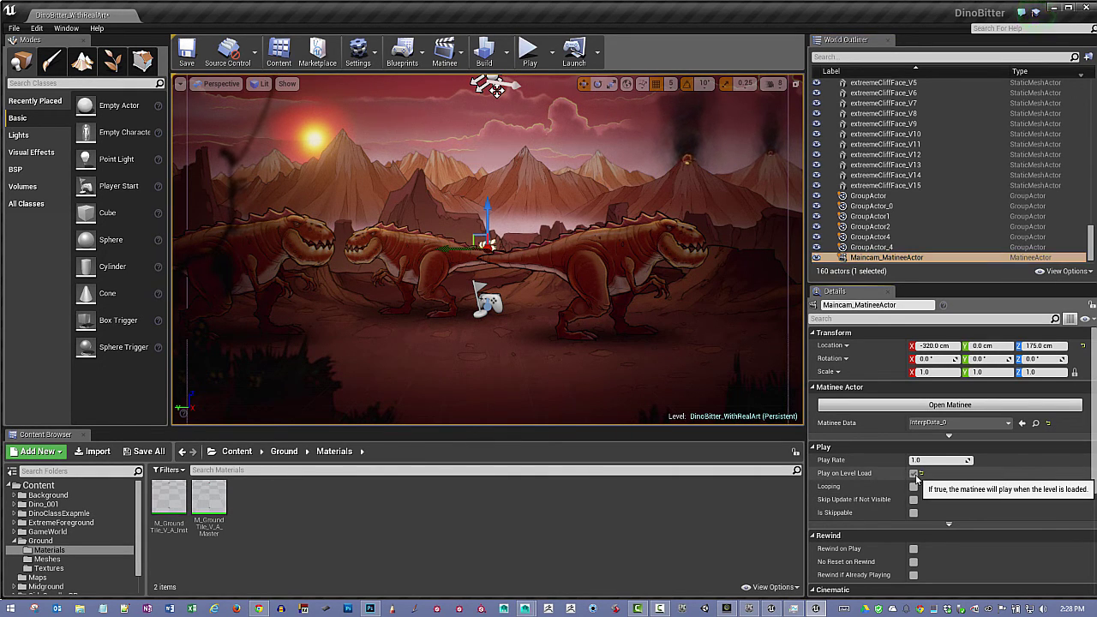
click(913, 486)
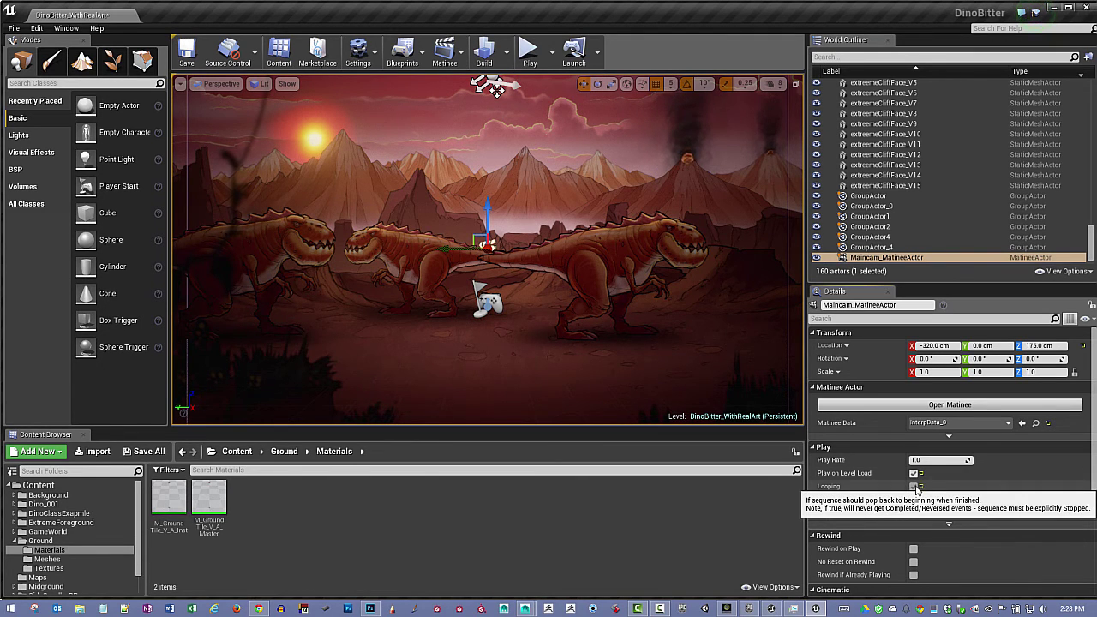
click(528, 51)
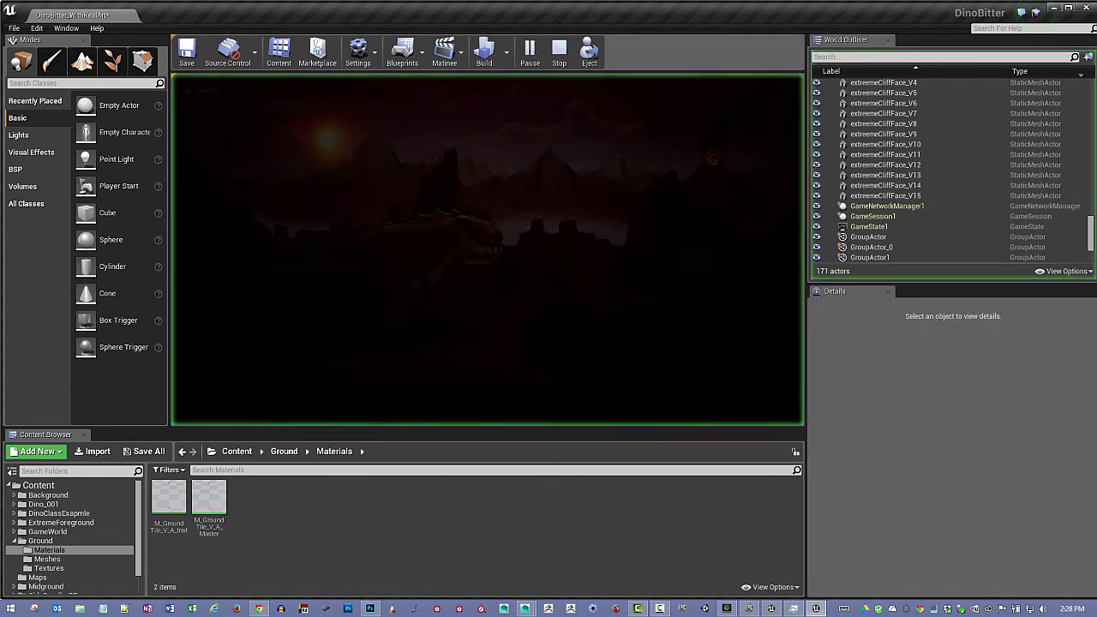